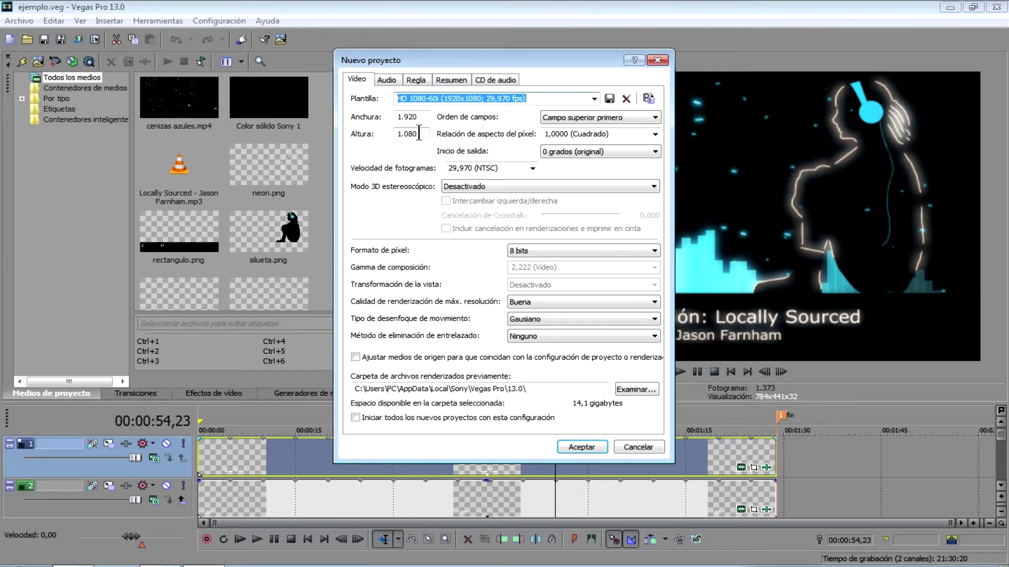
Create the new HD 1080-60i (1920x1080; 29,970 fps) project and import all six media files from the elementos folder.
{"action": "left_click", "coordinate": [582, 446]}
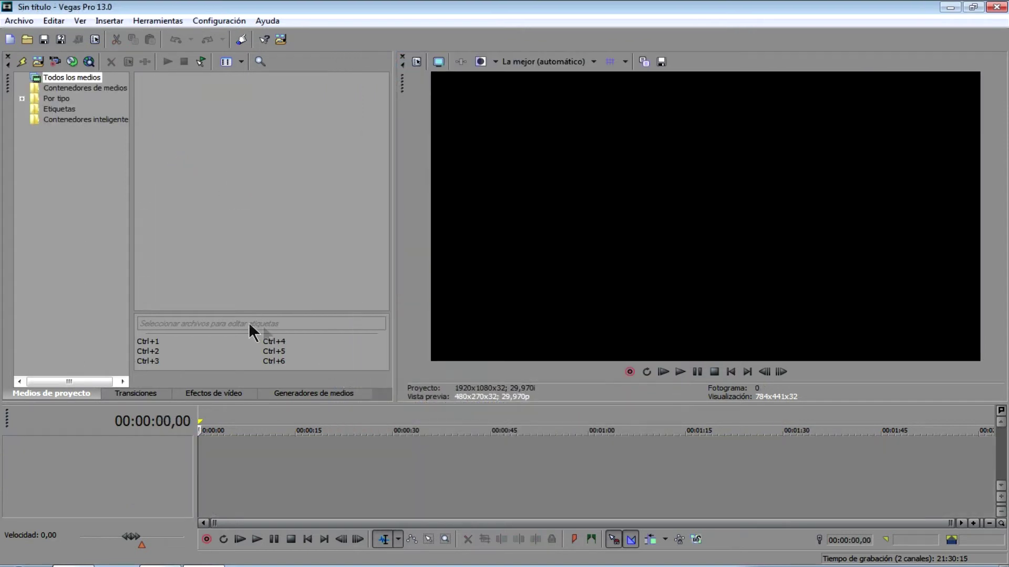
{"action": "left_click", "coordinate": [27, 22]}
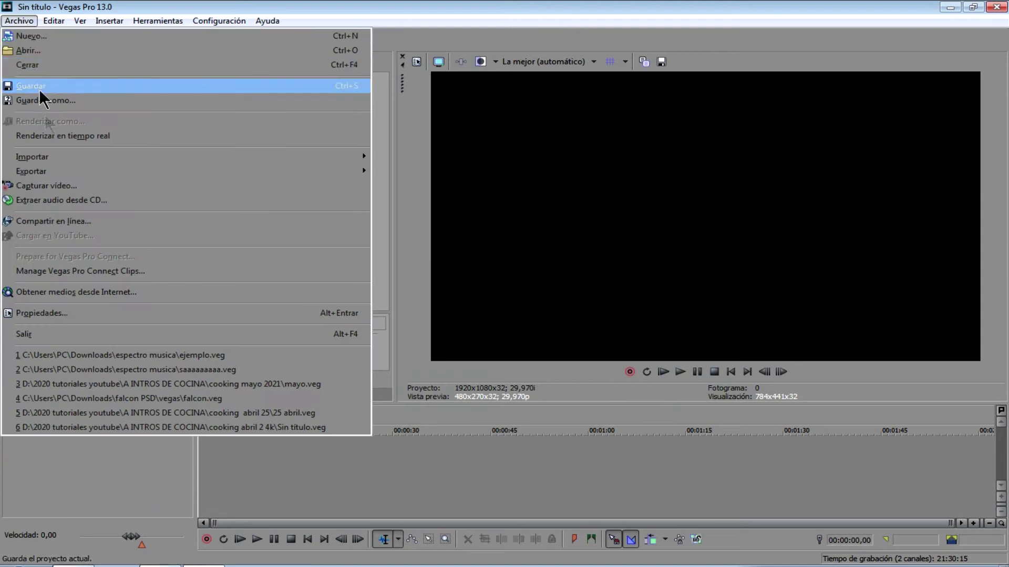
{"action": "mouse_move", "coordinate": [68, 157]}
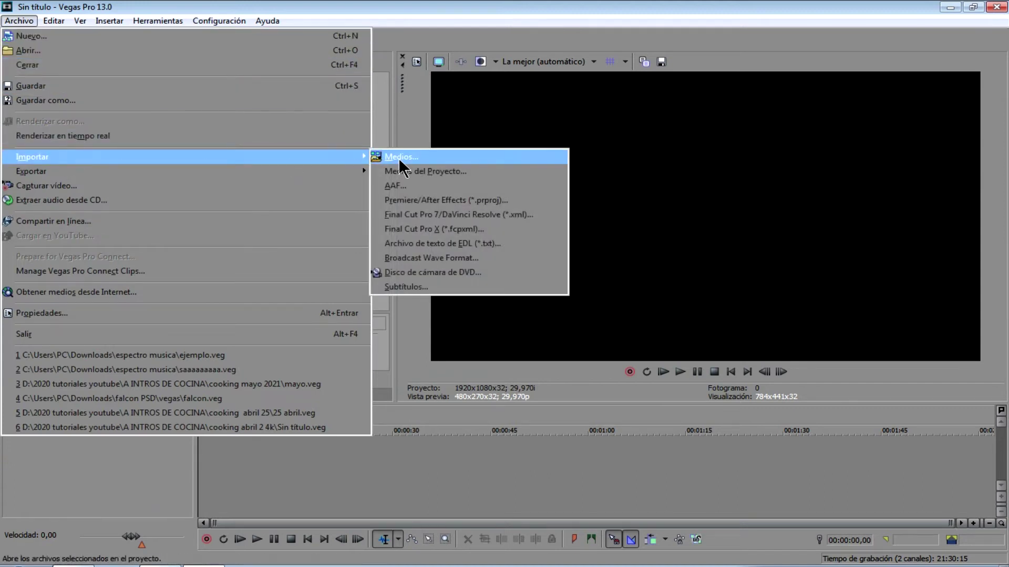
{"action": "left_click", "coordinate": [417, 157]}
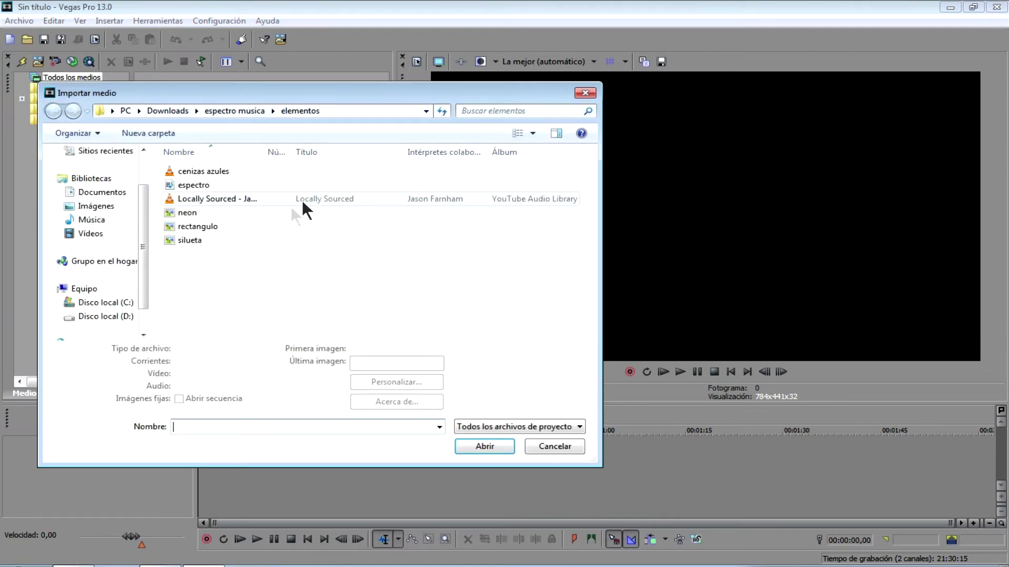
{"action": "left_click", "coordinate": [213, 172]}
{"action": "left_click", "coordinate": [204, 184]}
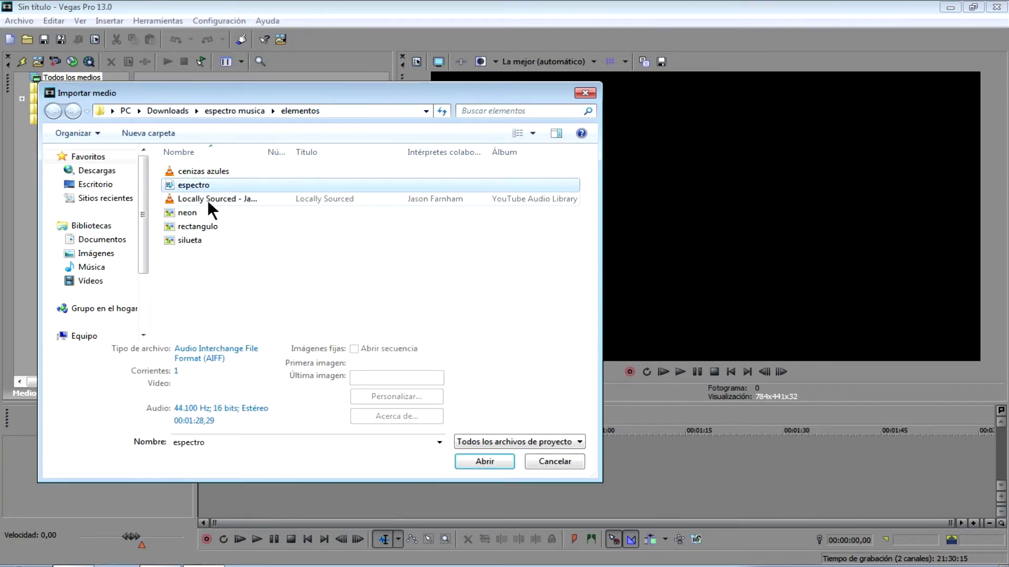
{"action": "left_click", "coordinate": [208, 200]}
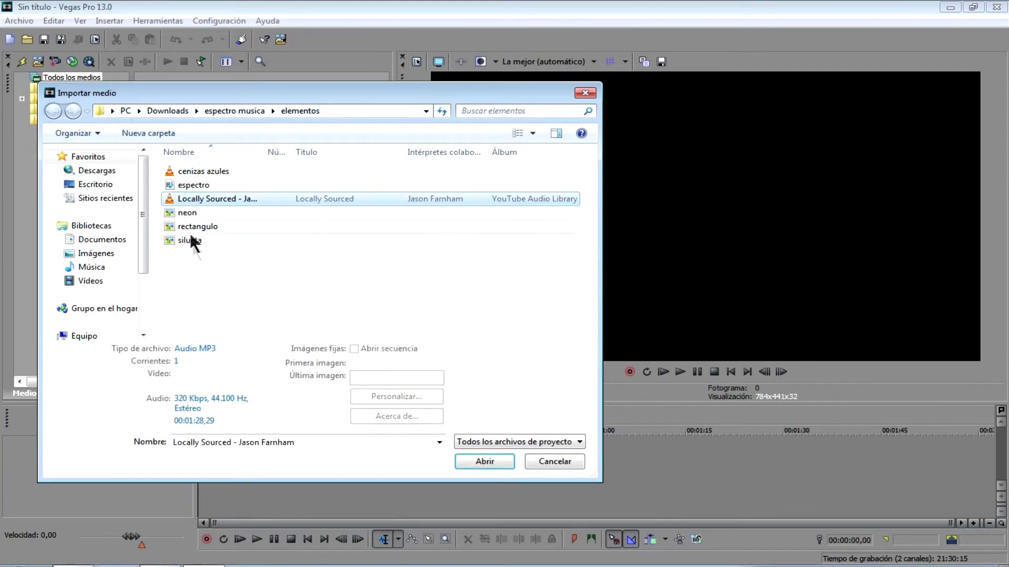
{"action": "left_click_drag", "start_coordinate": [196, 252], "coordinate": [198, 165]}
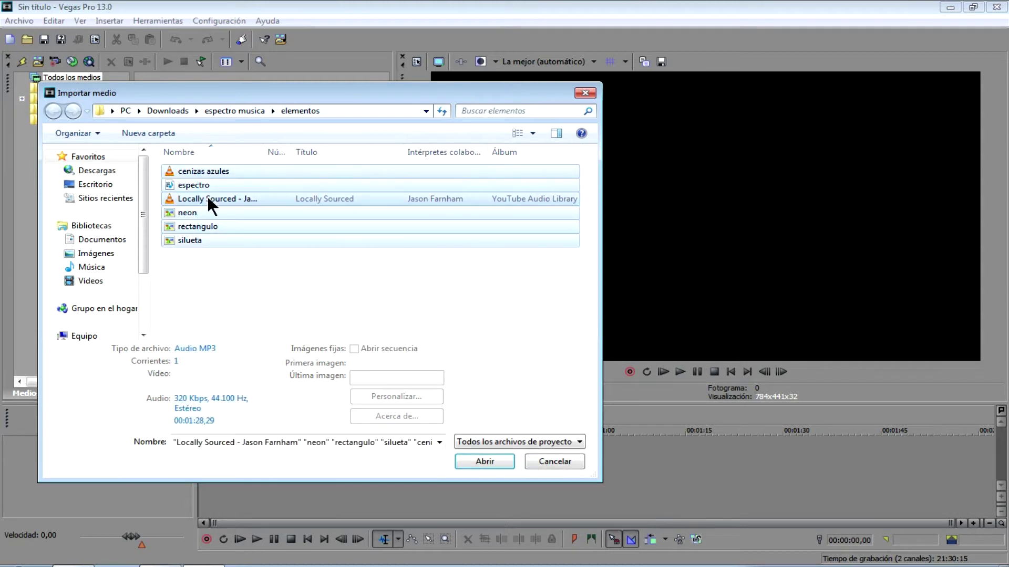
{"action": "left_click", "coordinate": [480, 463]}
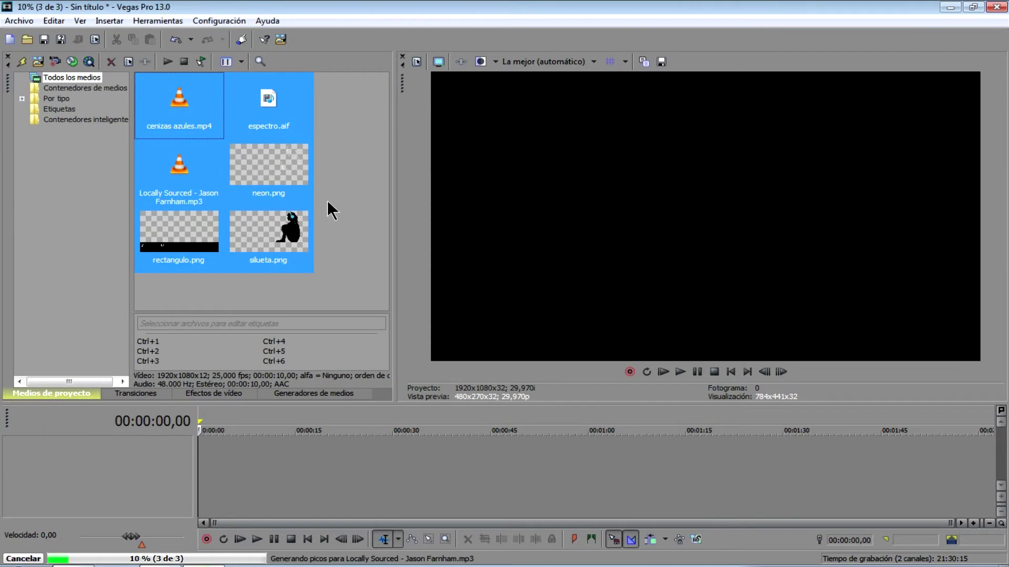
Place the Locally Sourced MP3 on a new audio track at the very beginning of the timeline.
{"action": "left_click", "coordinate": [213, 153]}
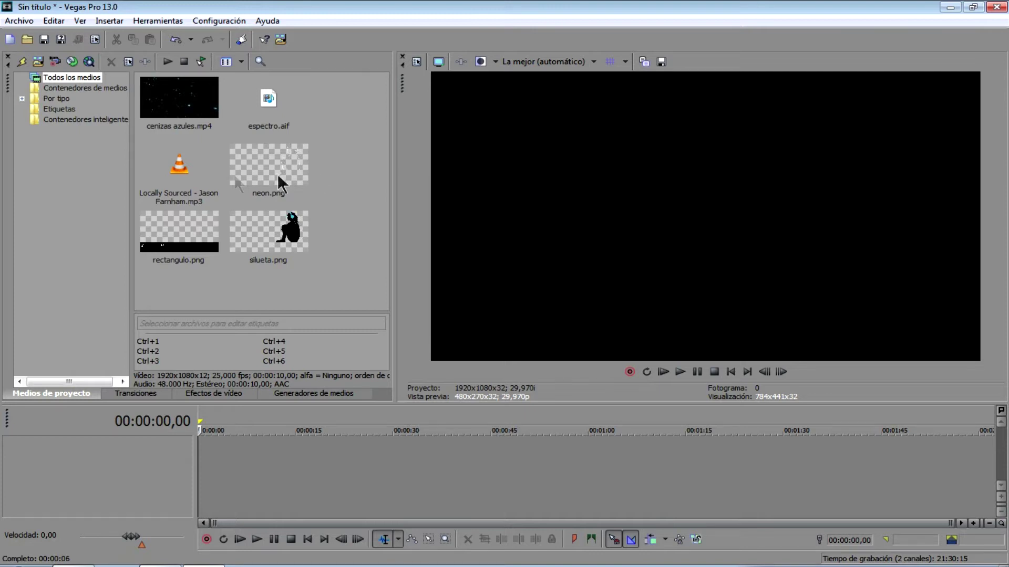
{"action": "left_click", "coordinate": [192, 182]}
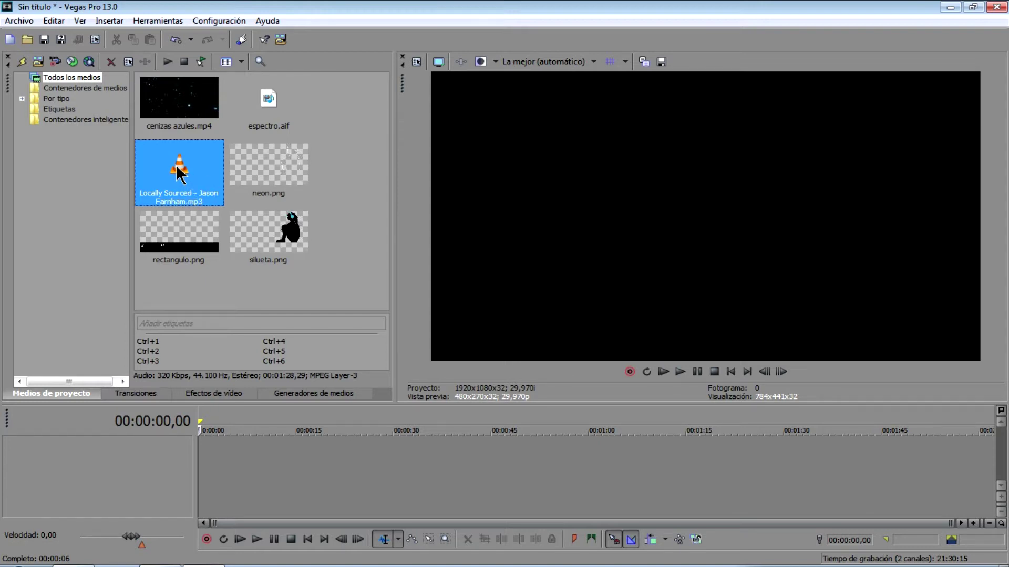
{"action": "left_click_drag", "start_coordinate": [177, 168], "coordinate": [231, 475]}
{"action": "left_click", "coordinate": [373, 462]}
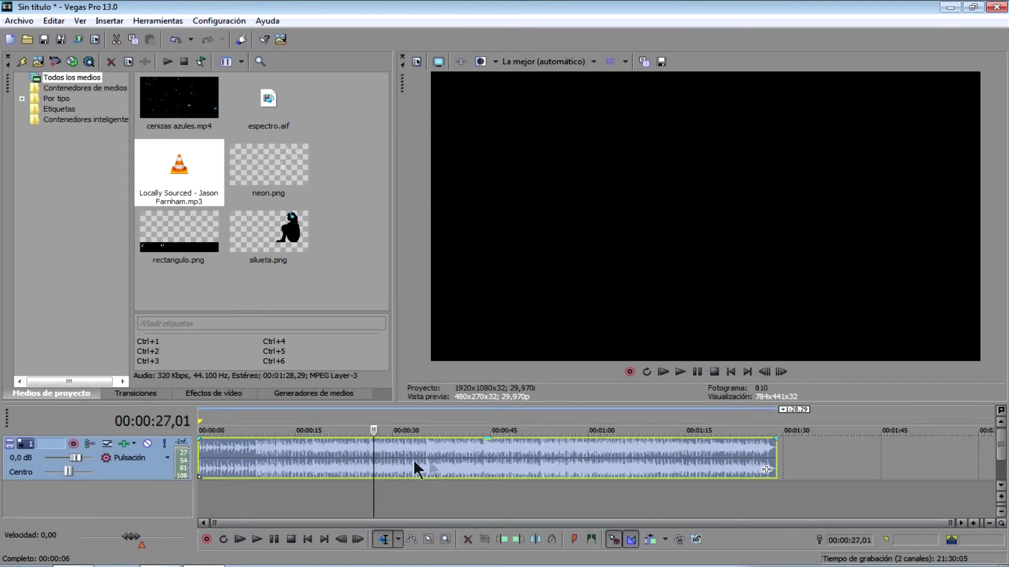
Set up an audio render as espectro.aif using the 44.100 Hz; 16 bits; estéreo; PCM AIFF template, then cancel it before rendering.
{"action": "left_click", "coordinate": [23, 21]}
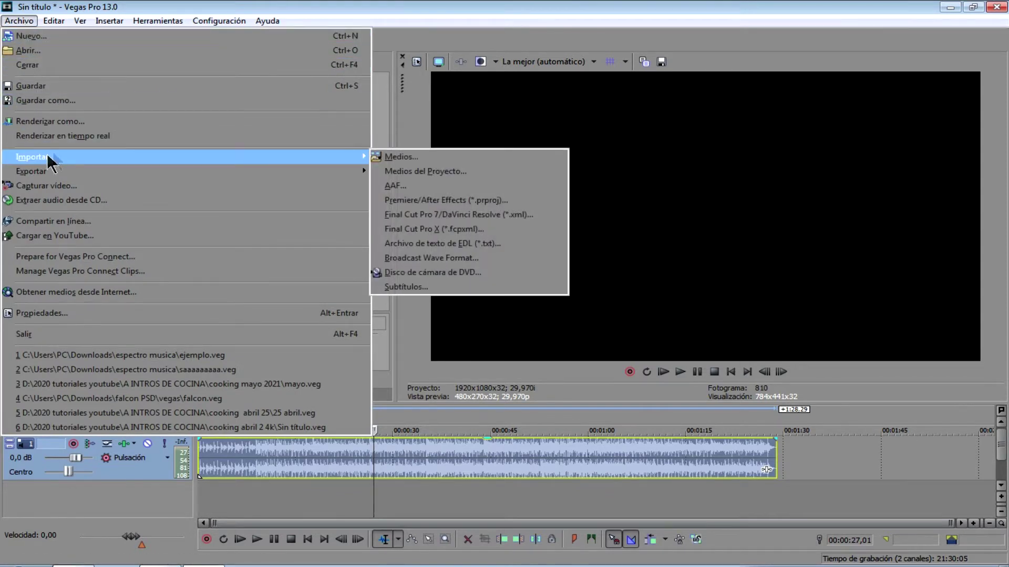
{"action": "left_click", "coordinate": [80, 122]}
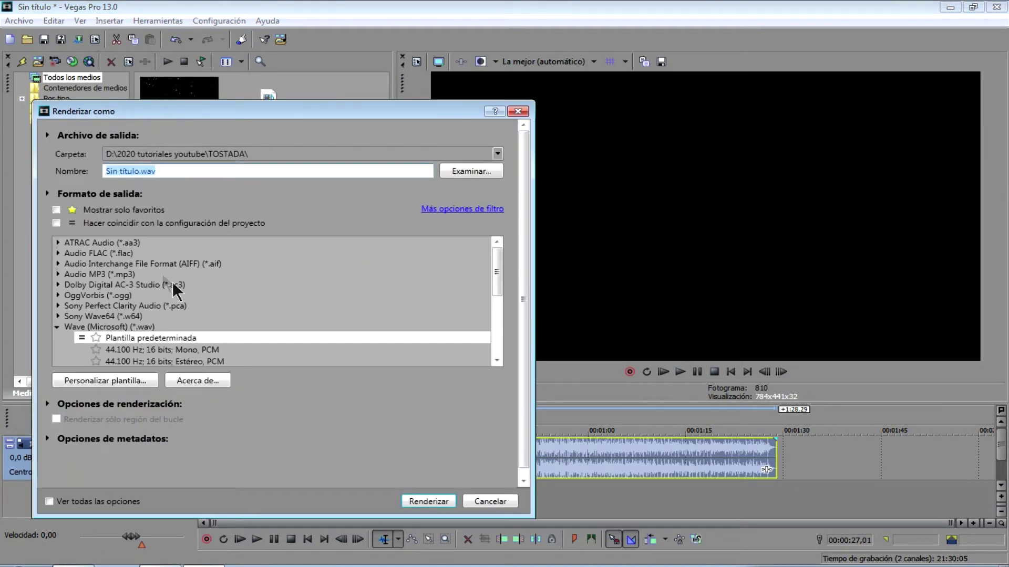
{"action": "left_click", "coordinate": [145, 263]}
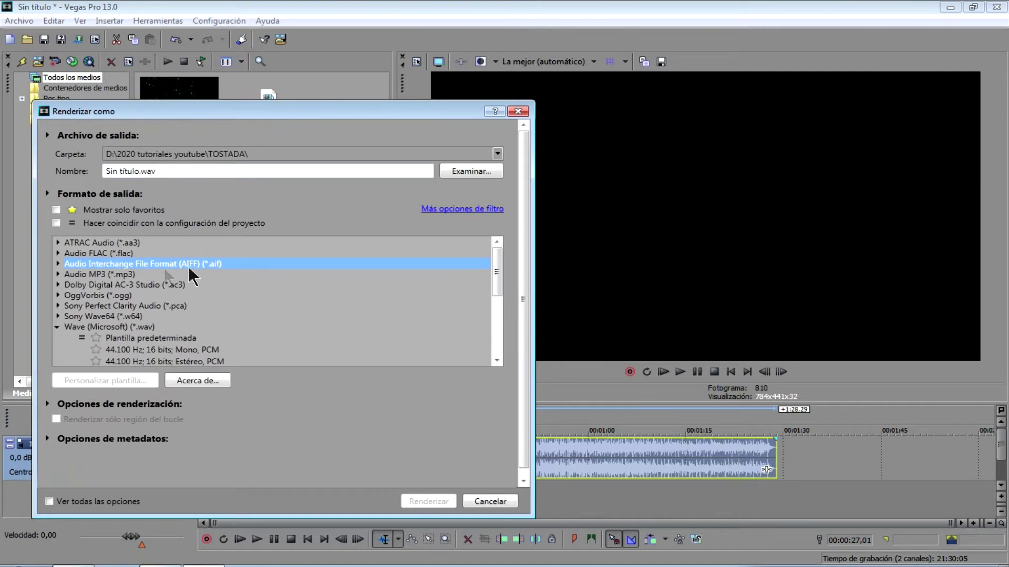
{"action": "left_click", "coordinate": [60, 263]}
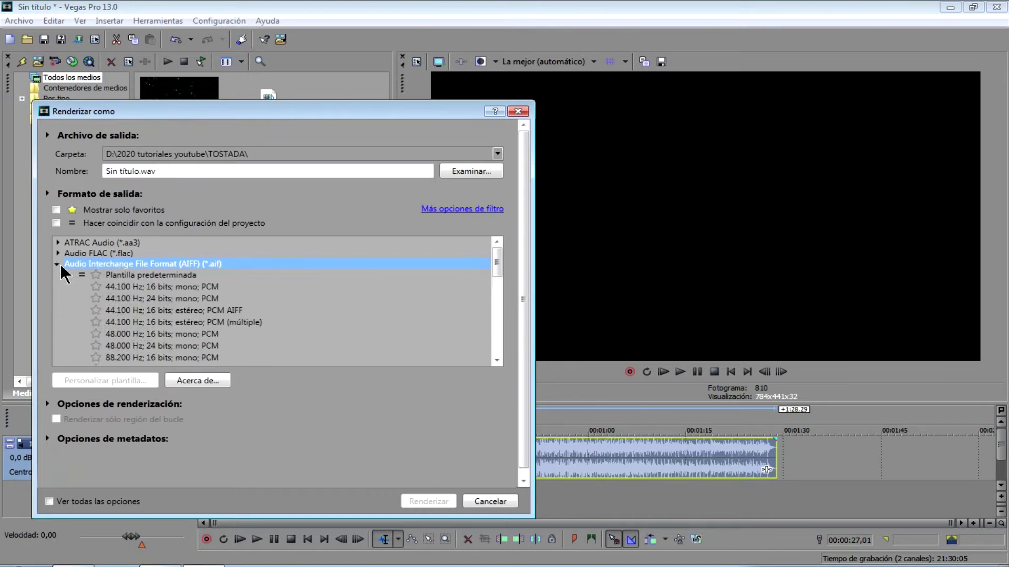
{"action": "left_click", "coordinate": [225, 310]}
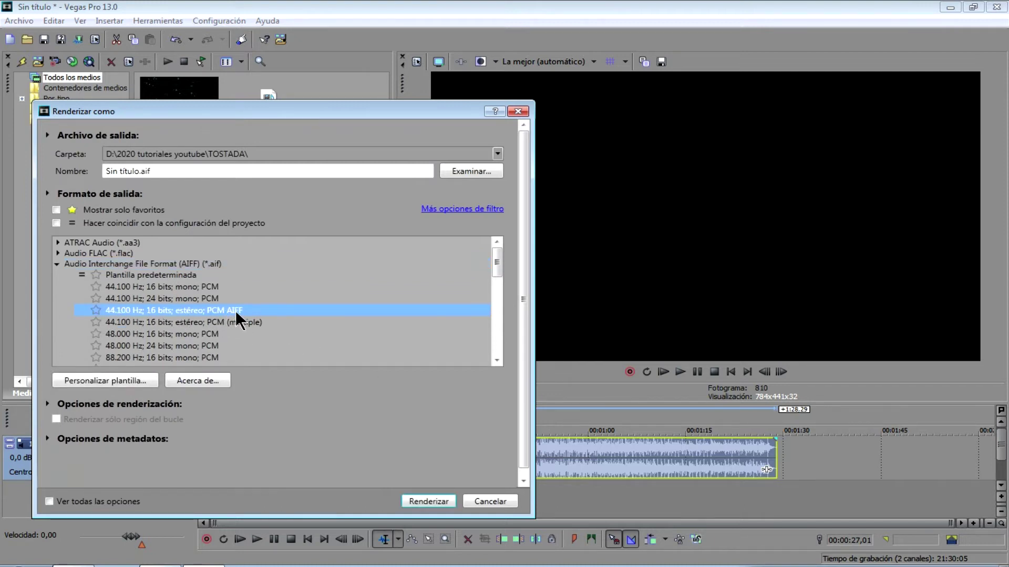
{"action": "left_click_drag", "start_coordinate": [150, 171], "coordinate": [106, 171]}
{"action": "left_click", "coordinate": [137, 170]}
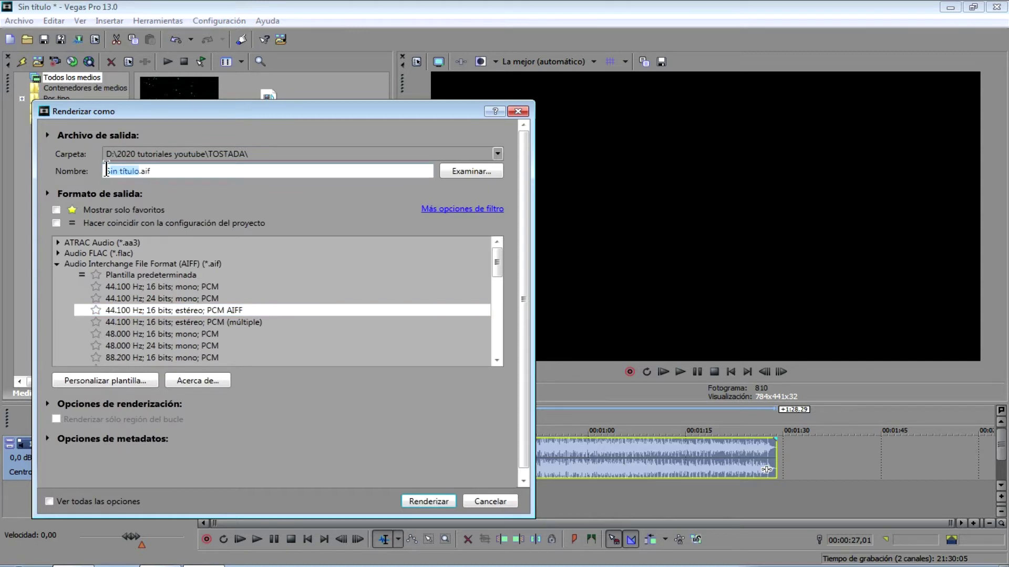
{"action": "type", "text": "espectro"}
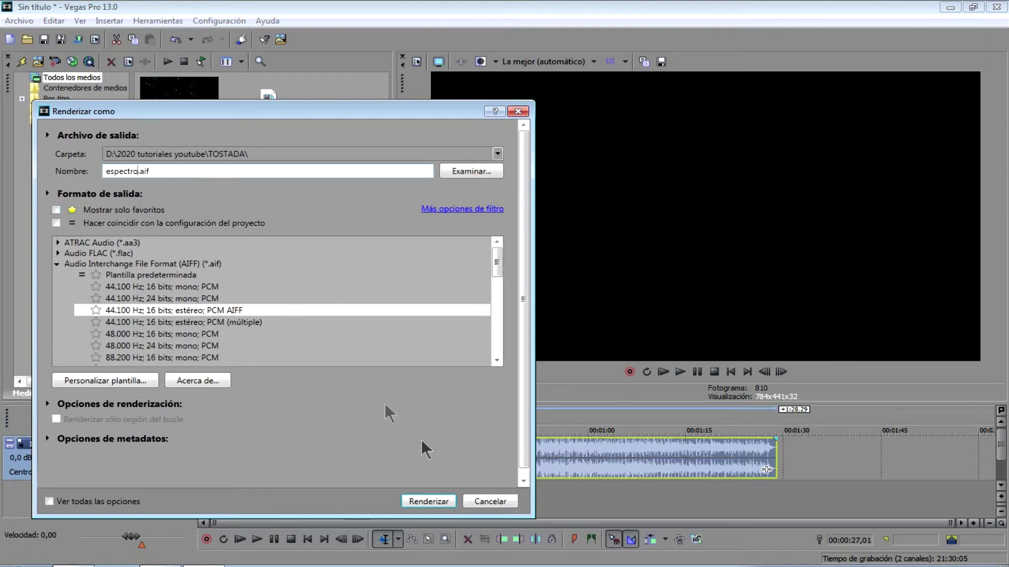
{"action": "left_click", "coordinate": [489, 502]}
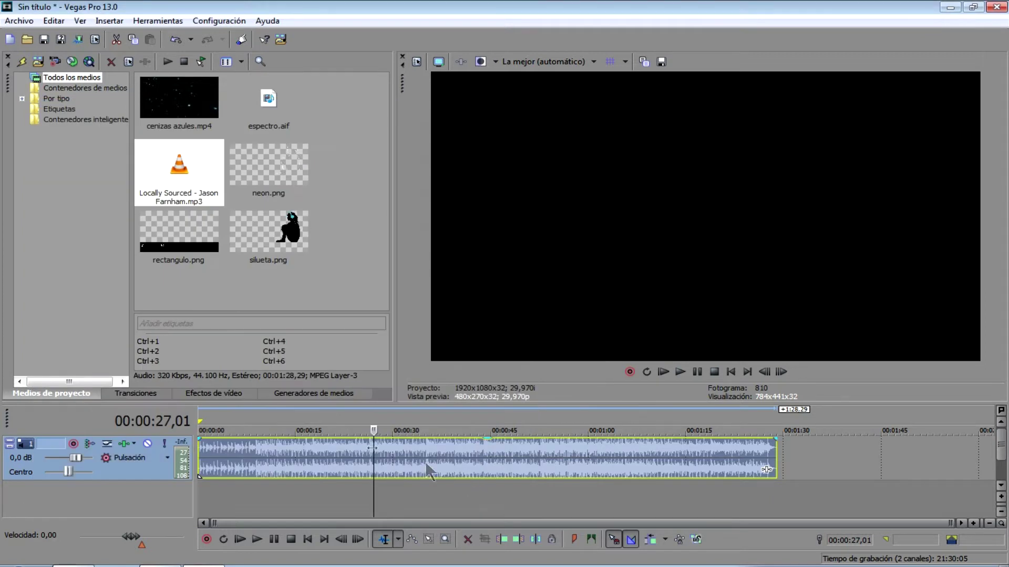
Add silueta.png on a video track above the music from the timeline start and extend it to the song's end.
{"action": "left_click", "coordinate": [295, 458]}
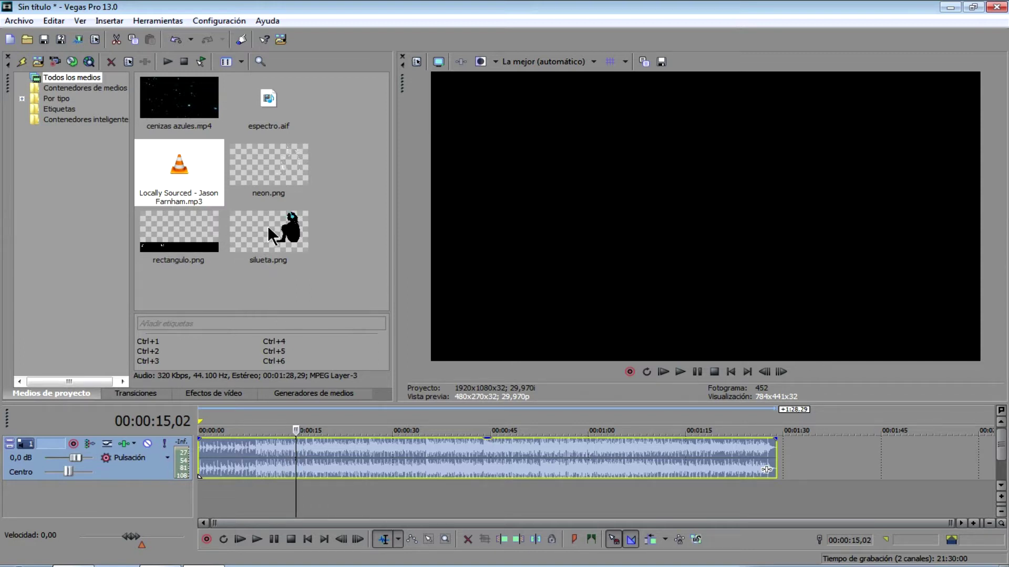
{"action": "left_click_drag", "start_coordinate": [269, 231], "coordinate": [214, 430]}
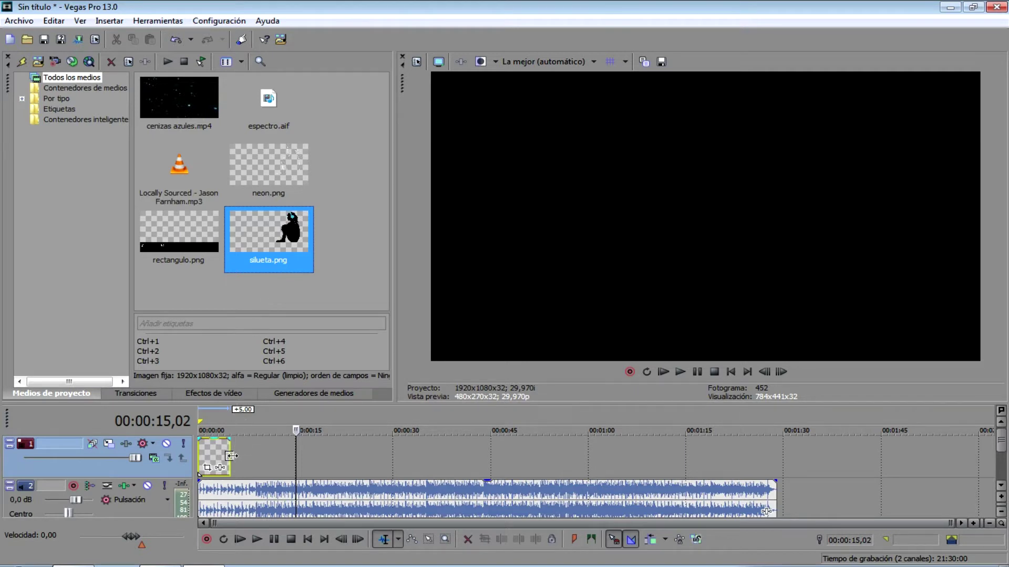
{"action": "left_click_drag", "start_coordinate": [231, 456], "coordinate": [774, 460]}
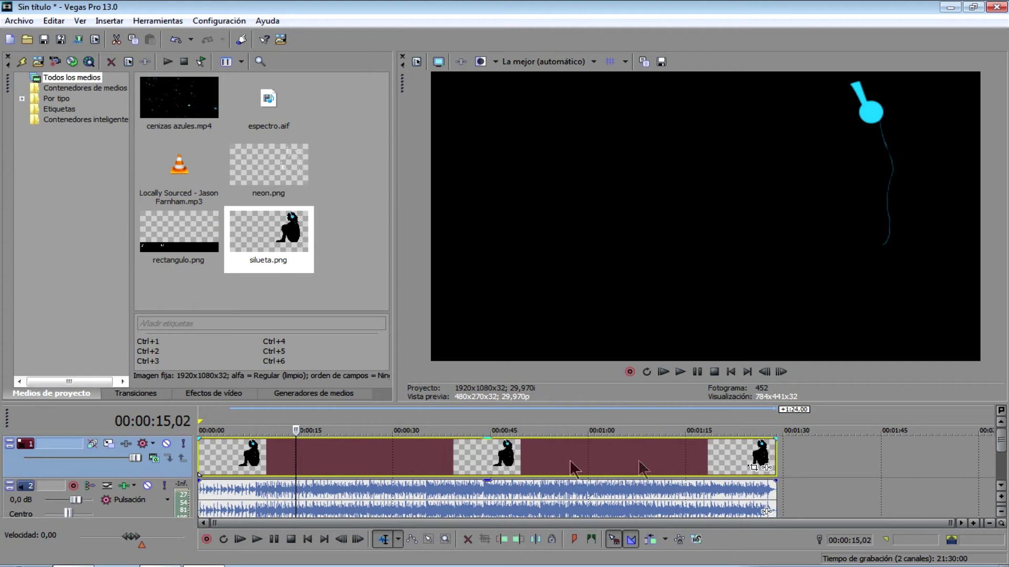
Insert a video track above the silhouette and fill it with an empty event running from the timeline start to the song's end.
{"action": "right_click", "coordinate": [110, 469]}
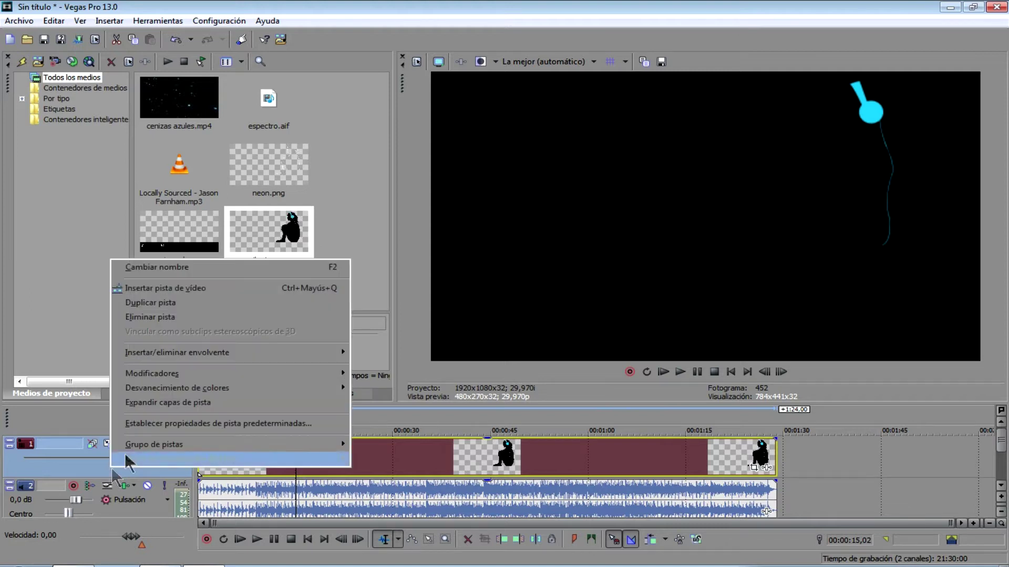
{"action": "left_click", "coordinate": [217, 288]}
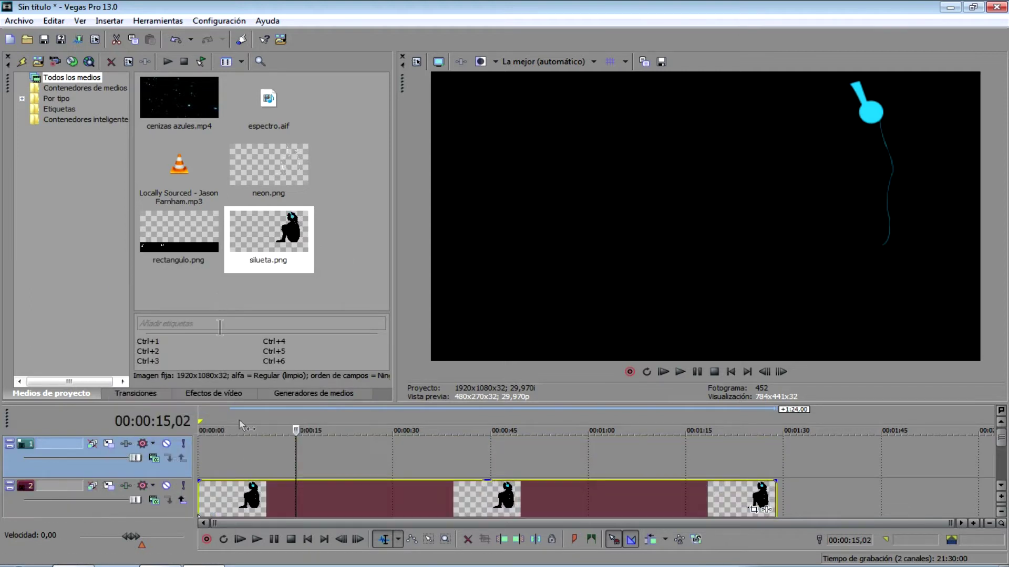
{"action": "right_click", "coordinate": [231, 455]}
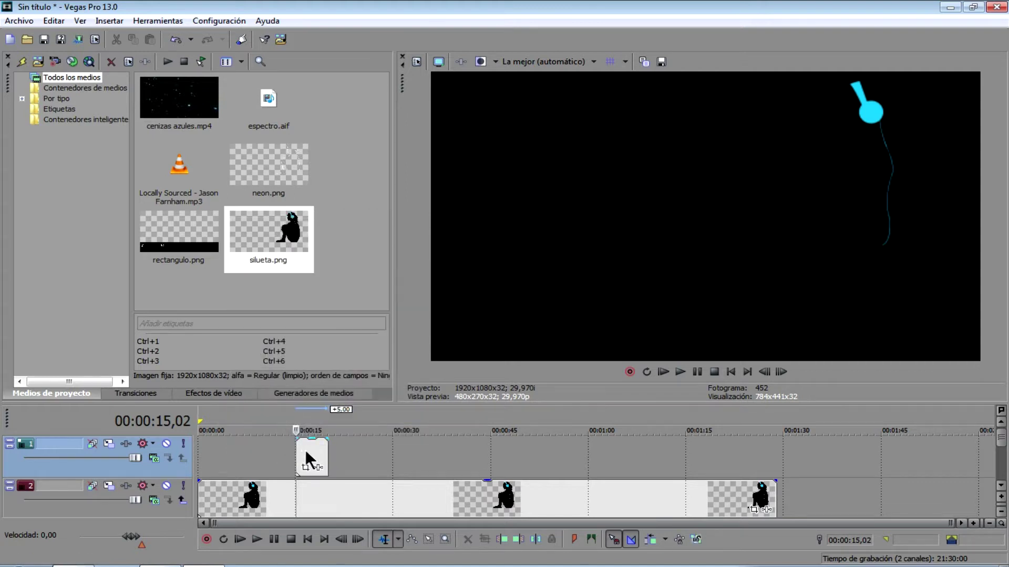
{"action": "left_click_drag", "start_coordinate": [309, 450], "coordinate": [211, 450]}
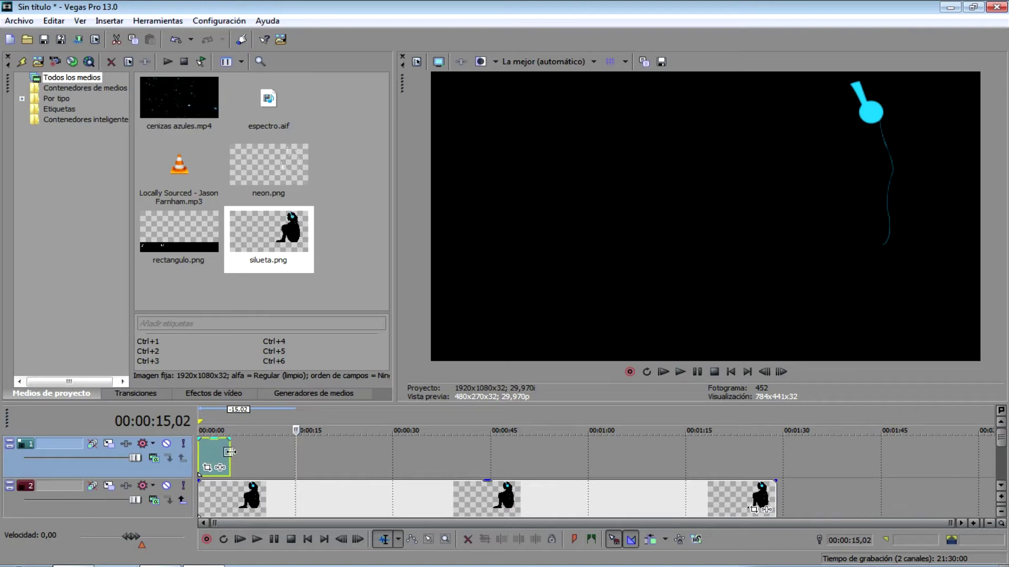
{"action": "left_click_drag", "start_coordinate": [230, 452], "coordinate": [776, 458]}
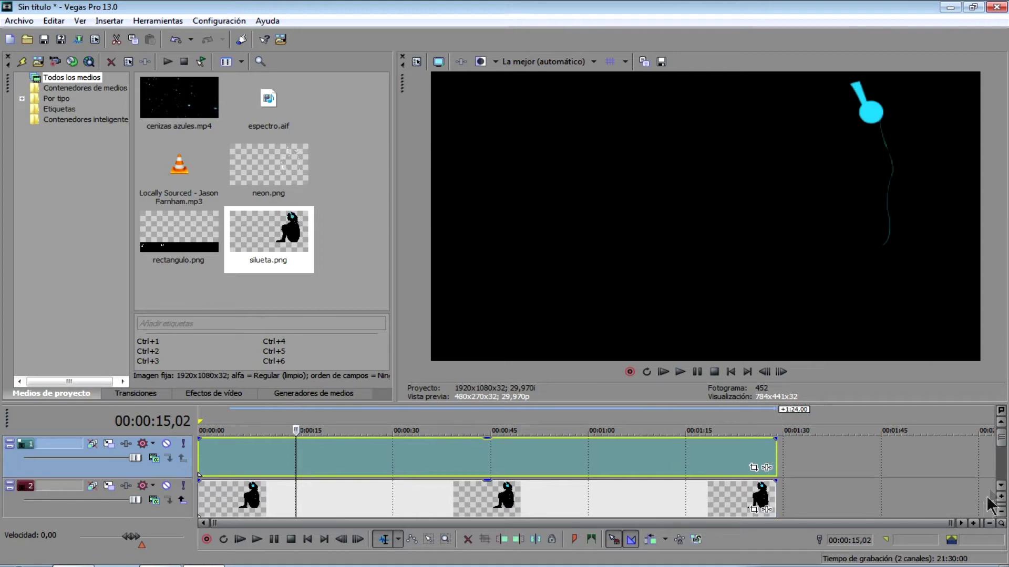
{"action": "left_click", "coordinate": [1002, 487]}
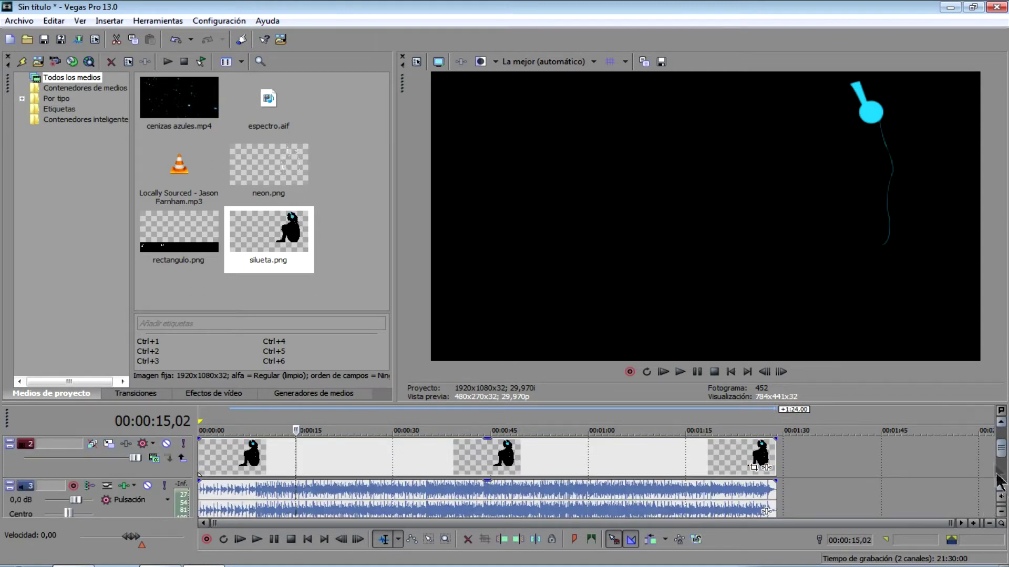
{"action": "left_click_drag", "start_coordinate": [1000, 453], "coordinate": [1000, 440]}
Apply the BCC Cylinder video effect to the empty event on the uppermost track.
{"action": "left_click", "coordinate": [493, 461]}
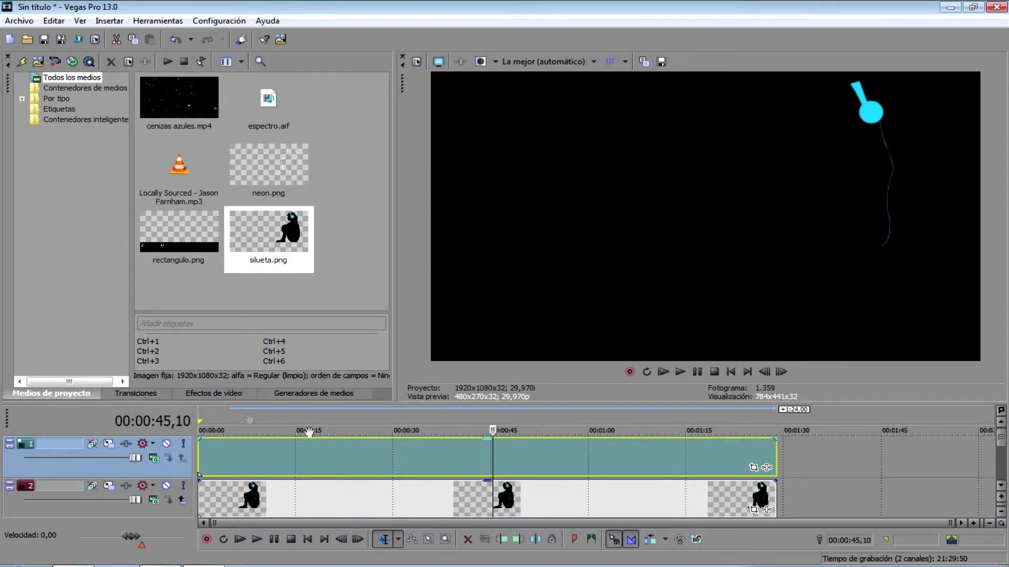
{"action": "left_click", "coordinate": [206, 393]}
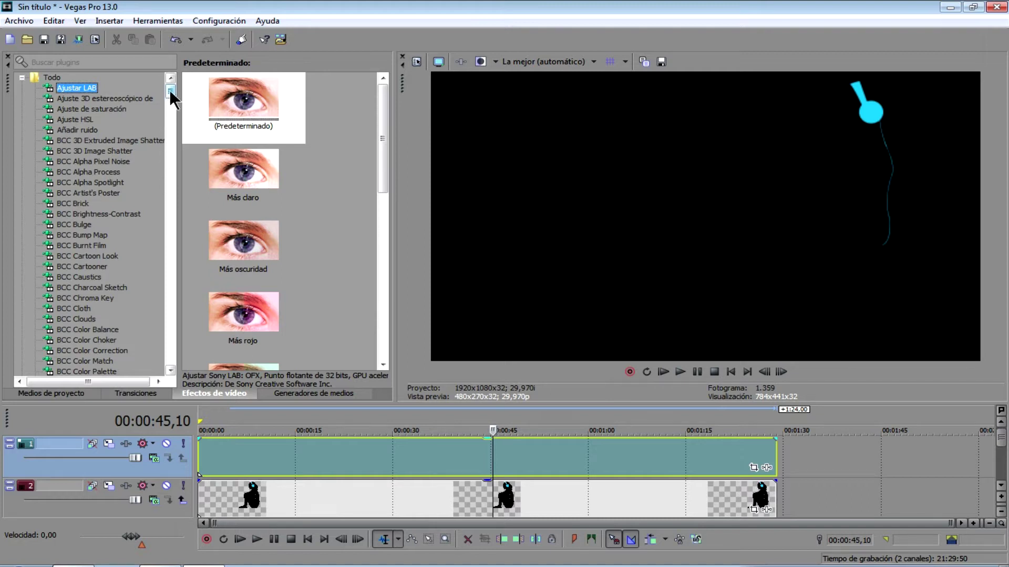
{"action": "left_click_drag", "start_coordinate": [169, 90], "coordinate": [169, 93]}
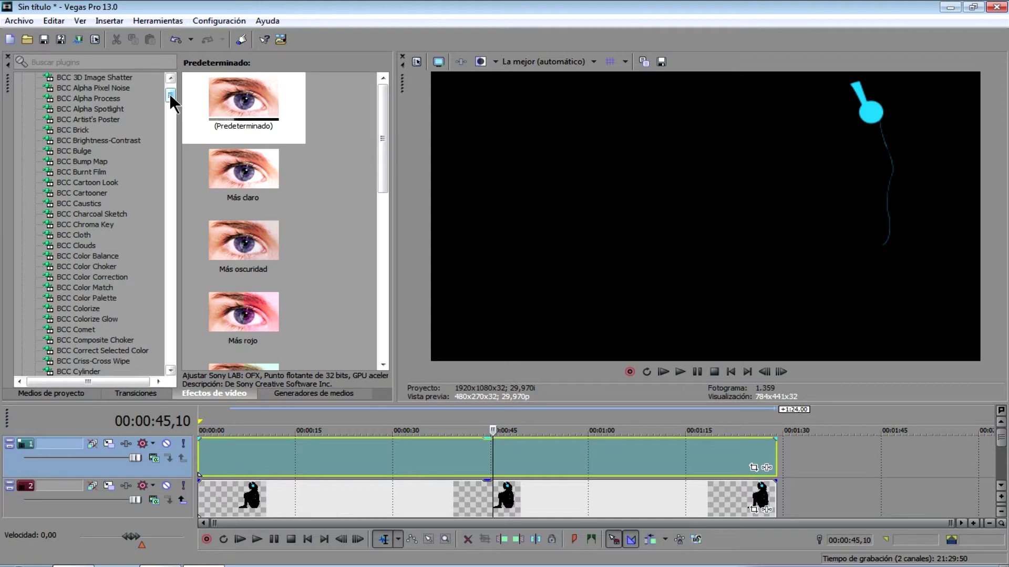
{"action": "scroll", "coordinate": [169, 94], "scroll_direction": "down", "scroll_amount": 1}
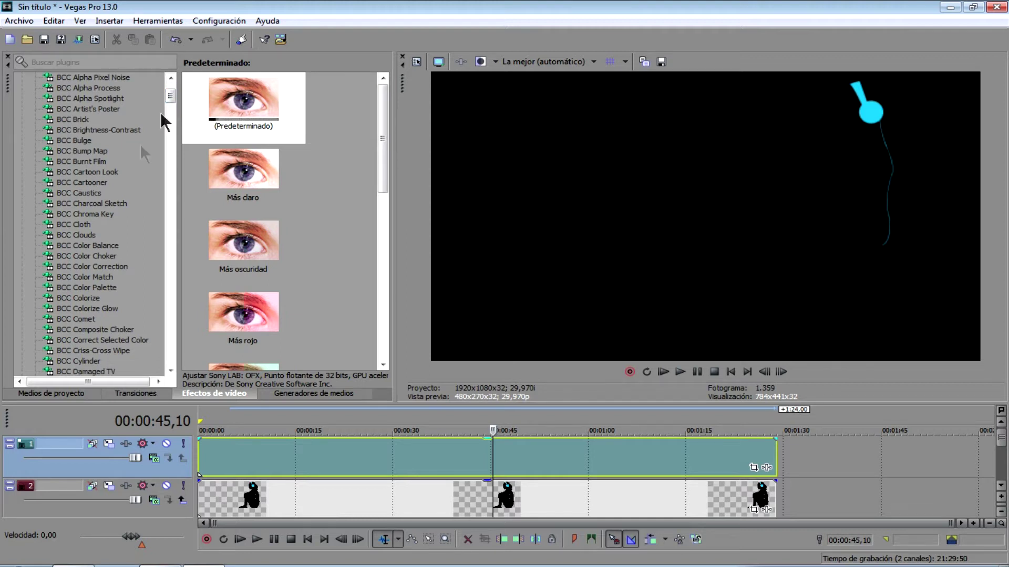
{"action": "left_click", "coordinate": [92, 361]}
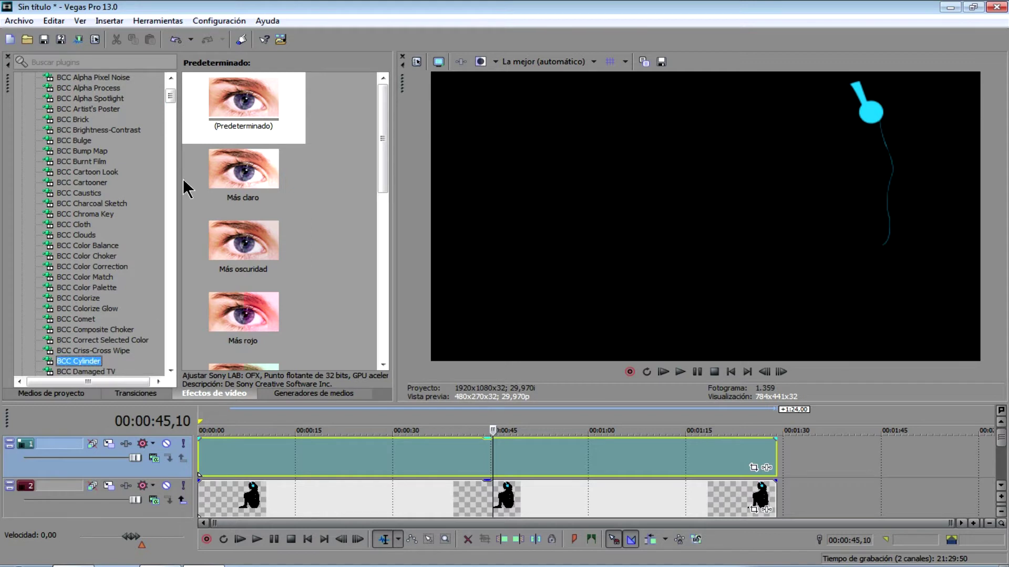
{"action": "left_click", "coordinate": [170, 371]}
{"action": "left_click", "coordinate": [170, 371]}
{"action": "left_click", "coordinate": [170, 371]}
{"action": "left_click", "coordinate": [170, 371]}
{"action": "left_click", "coordinate": [170, 371]}
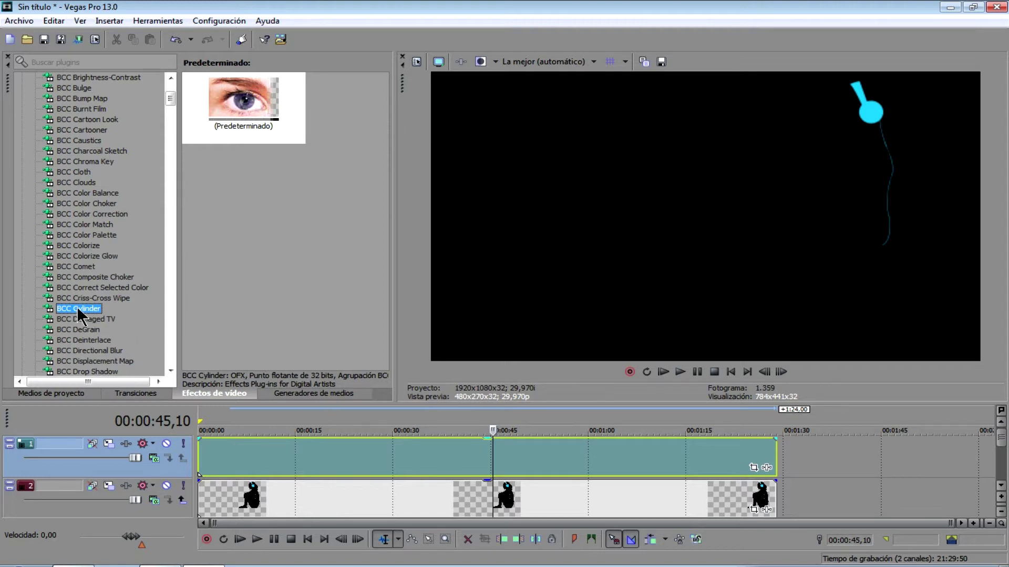
{"action": "left_click_drag", "start_coordinate": [77, 310], "coordinate": [419, 461]}
{"action": "left_click_drag", "start_coordinate": [83, 307], "coordinate": [381, 448]}
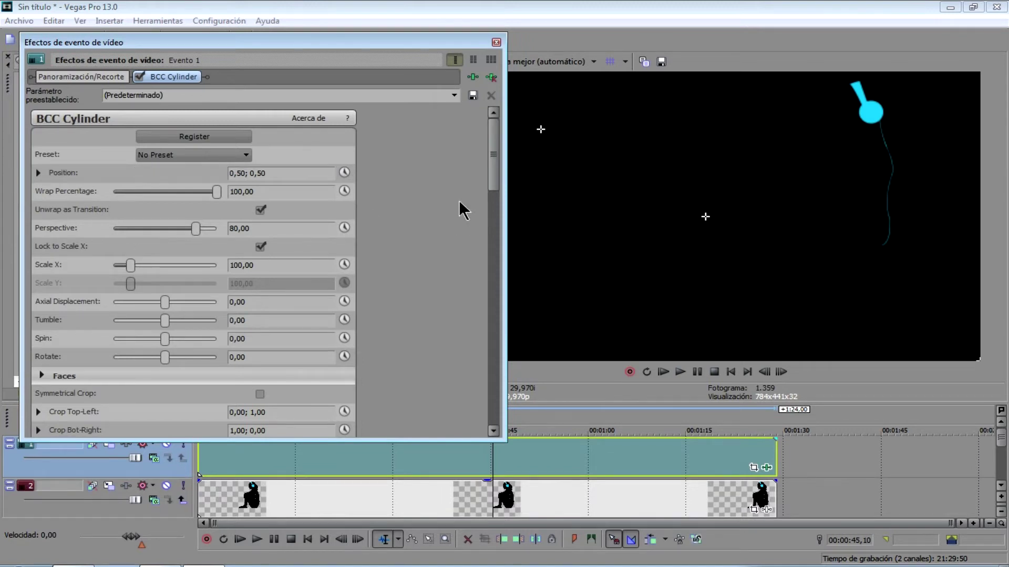
Enable the Beat Reactor in BCC Cylinder and load espectro from the elementos folder as its external audio file.
{"action": "left_click_drag", "start_coordinate": [493, 181], "coordinate": [493, 331]}
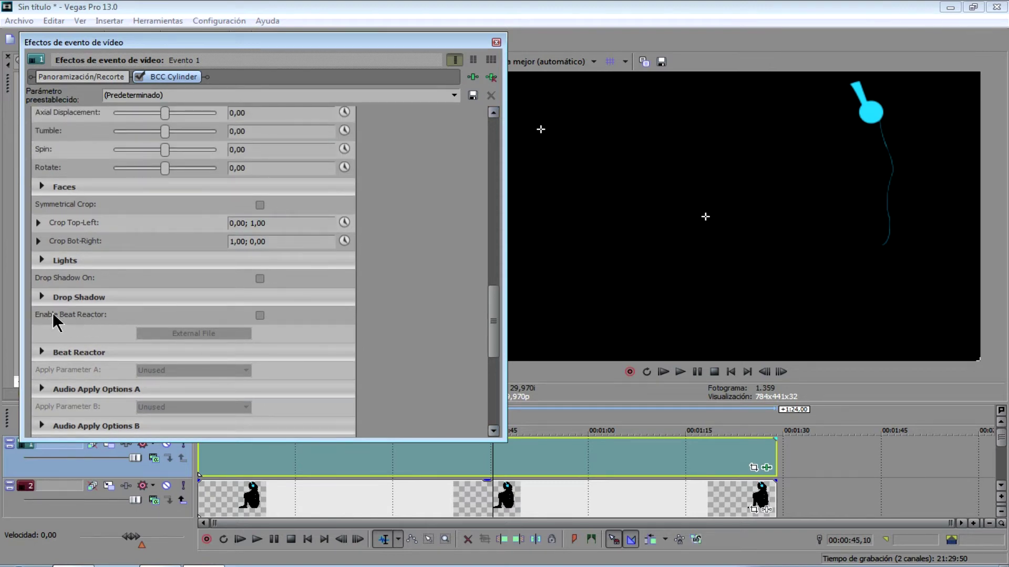
{"action": "left_click", "coordinate": [260, 315]}
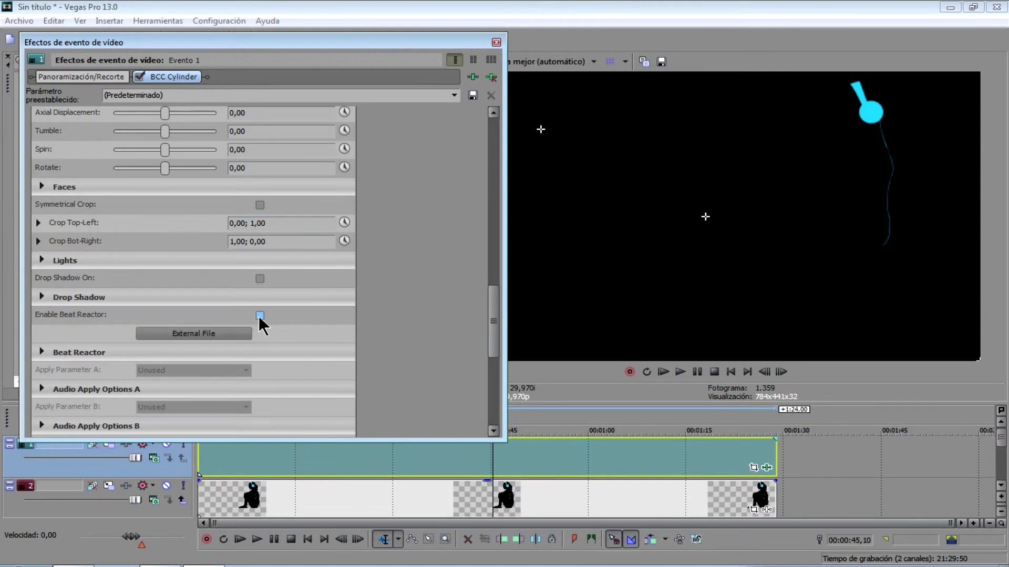
{"action": "left_click", "coordinate": [260, 316]}
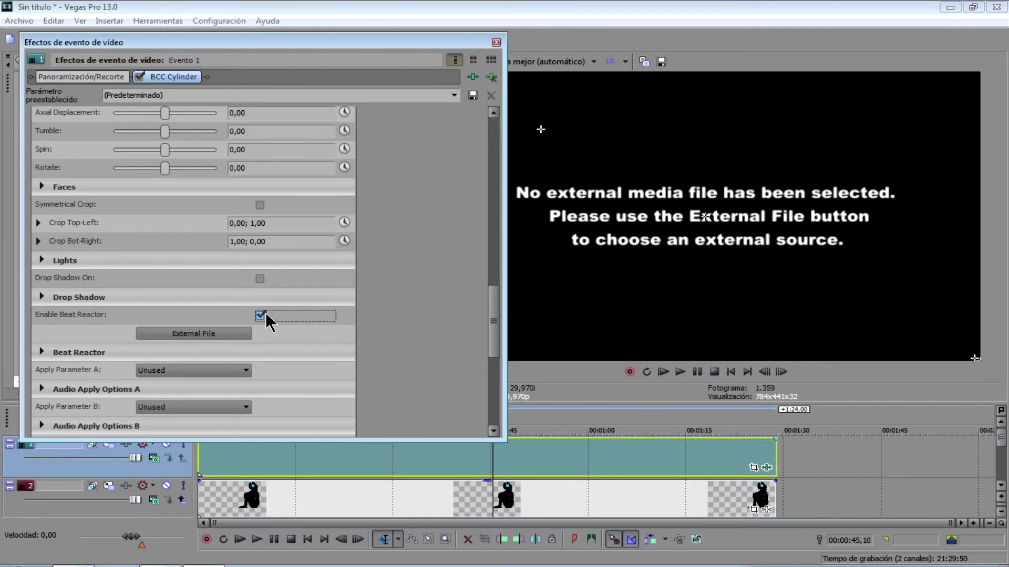
{"action": "left_click", "coordinate": [202, 333]}
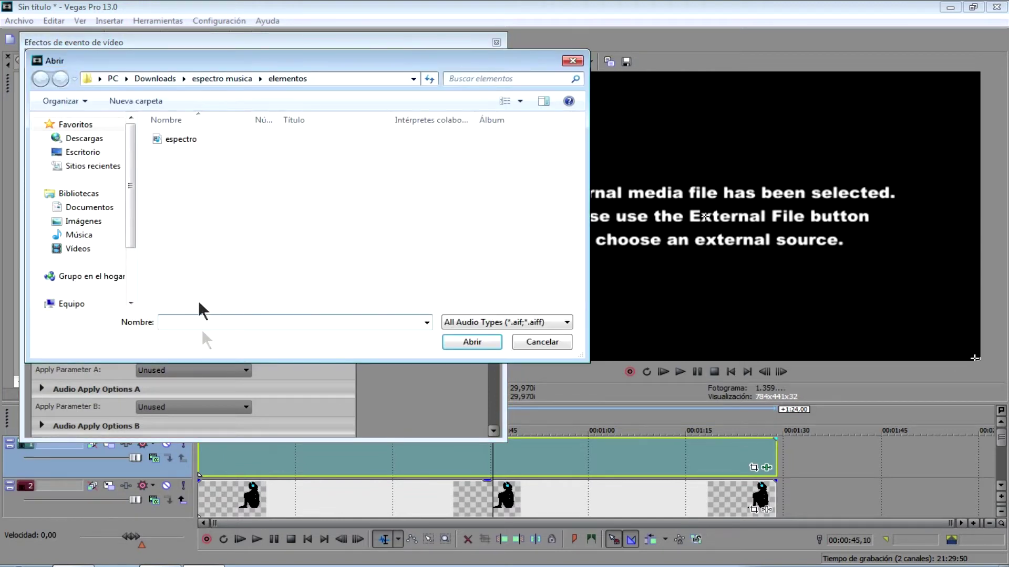
{"action": "left_click", "coordinate": [179, 138]}
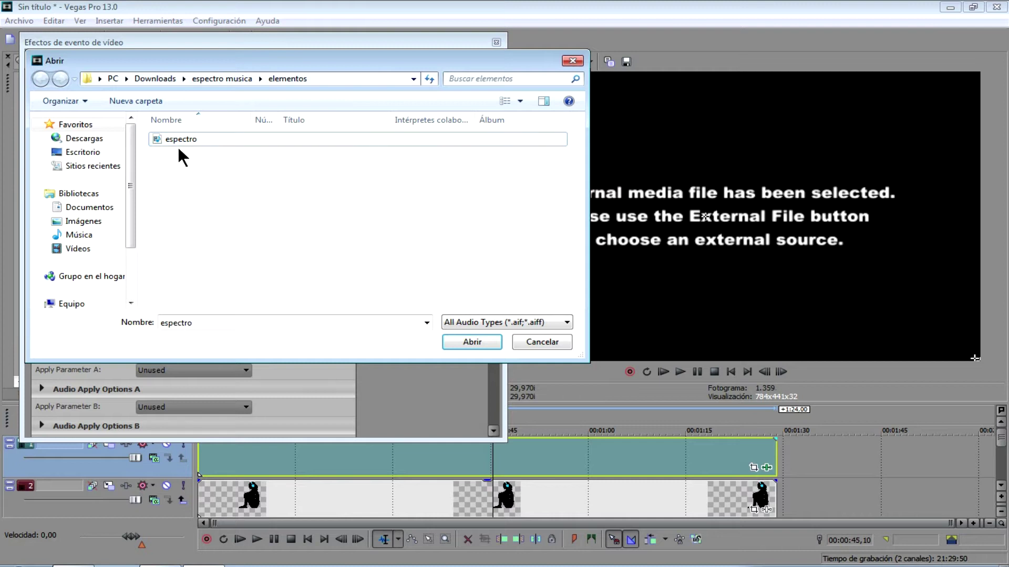
{"action": "left_click", "coordinate": [456, 337]}
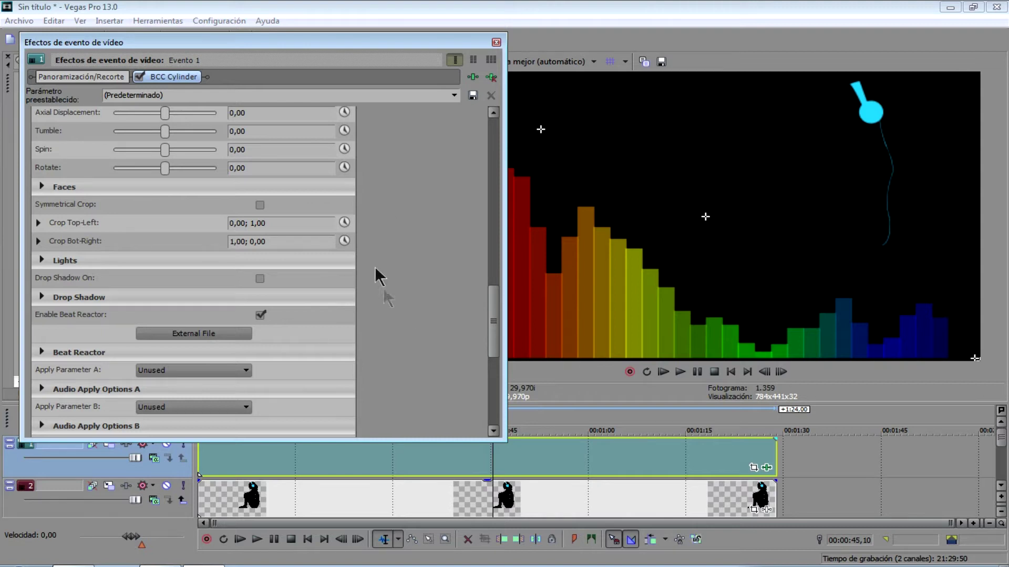
Set the frequency resolution in BCC Cylinder's Audio Spectrum Options to 64.
{"action": "left_click_drag", "start_coordinate": [494, 298], "coordinate": [495, 371]}
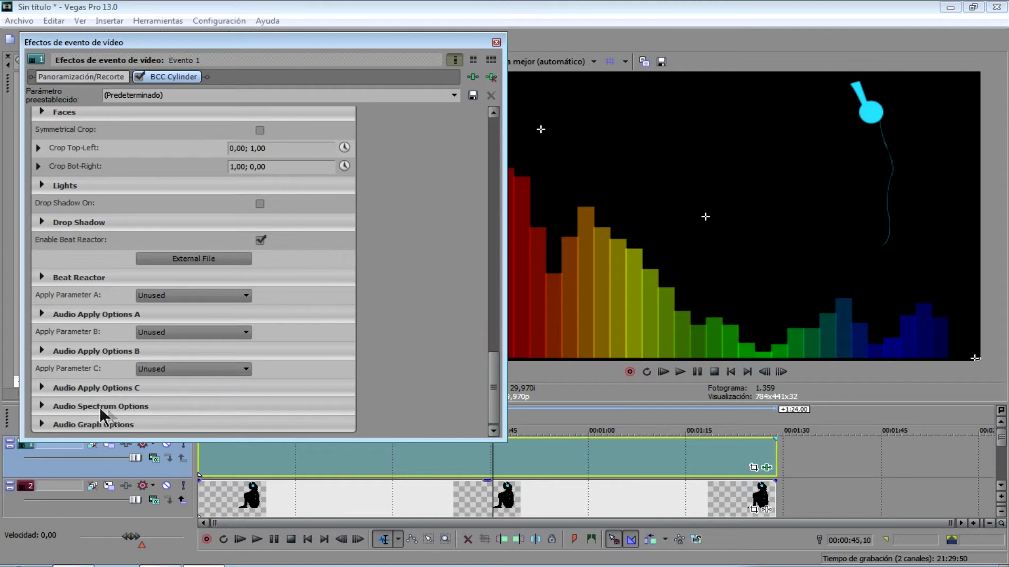
{"action": "left_click", "coordinate": [42, 405]}
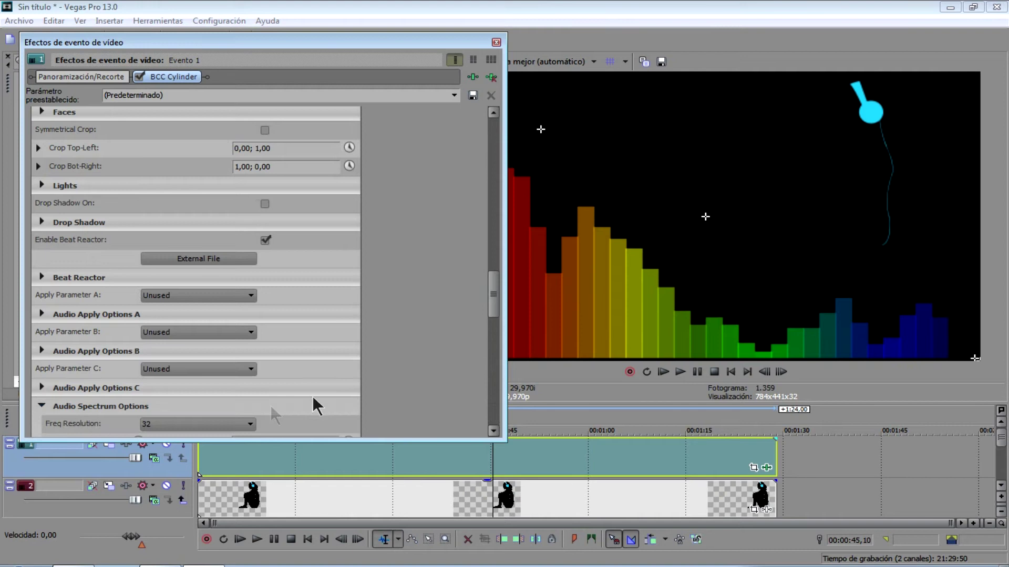
{"action": "scroll", "coordinate": [482, 327], "scroll_direction": "down", "scroll_amount": 1}
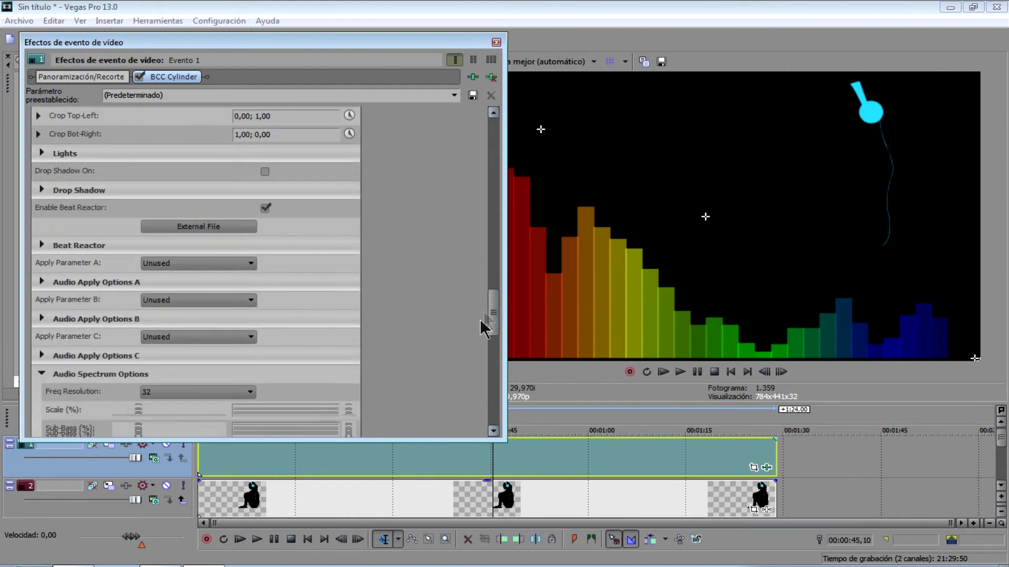
{"action": "scroll", "coordinate": [482, 326], "scroll_direction": "down", "scroll_amount": 3}
{"action": "left_click_drag", "start_coordinate": [493, 369], "coordinate": [493, 379]}
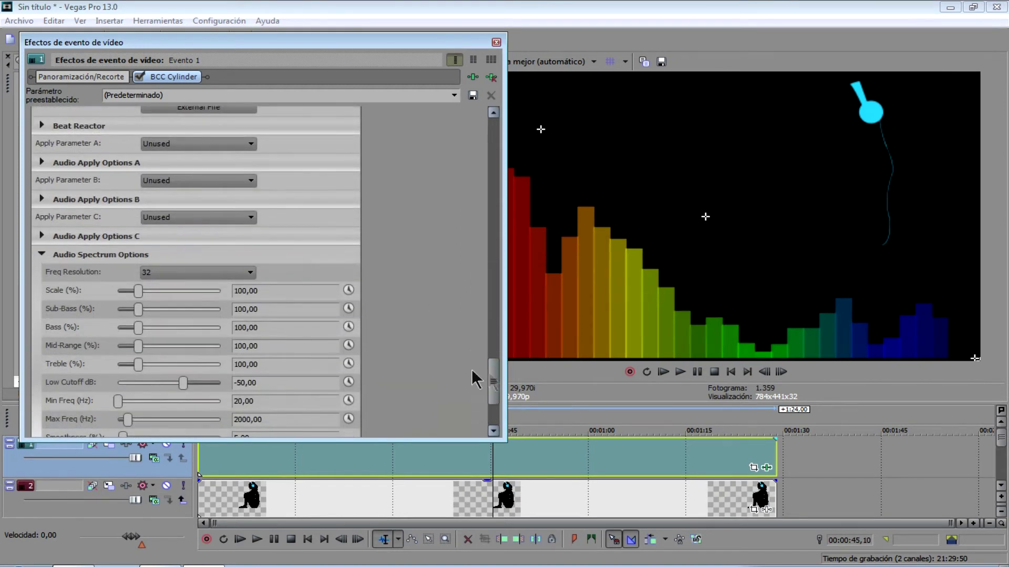
{"action": "left_click", "coordinate": [216, 272]}
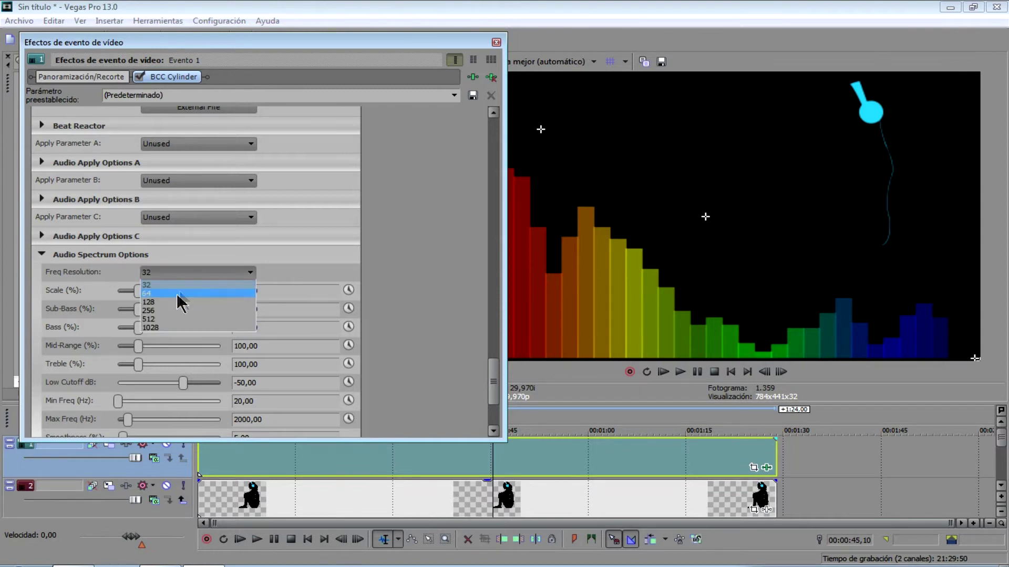
{"action": "left_click", "coordinate": [175, 296]}
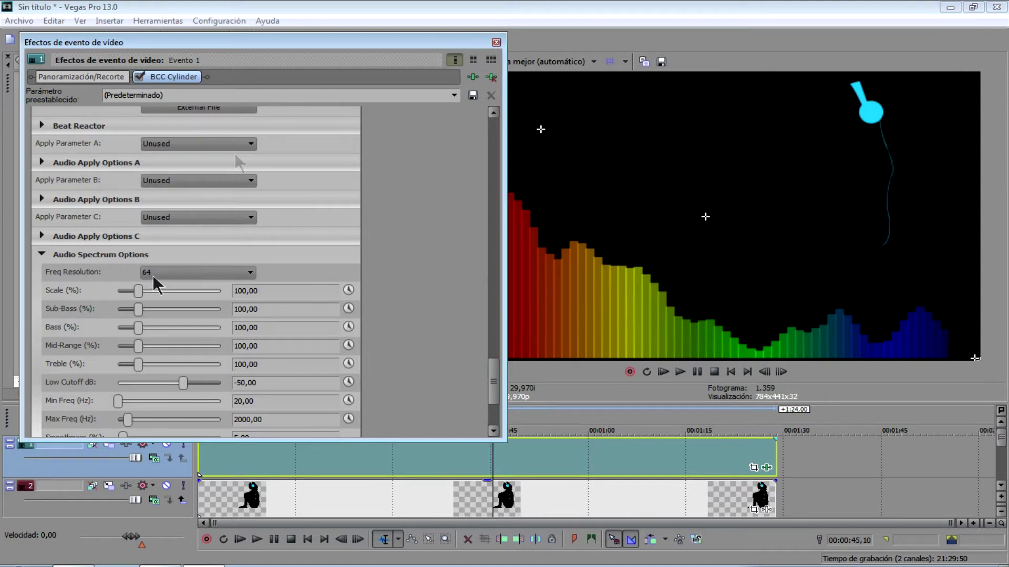
Try a slightly higher Scale for the audio spectrum and return it to 100%.
{"action": "left_click_drag", "start_coordinate": [139, 292], "coordinate": [142, 293]}
{"action": "double_click", "coordinate": [255, 291]}
{"action": "left_click_drag", "start_coordinate": [232, 291], "coordinate": [220, 291]}
{"action": "type", "text": "100"}
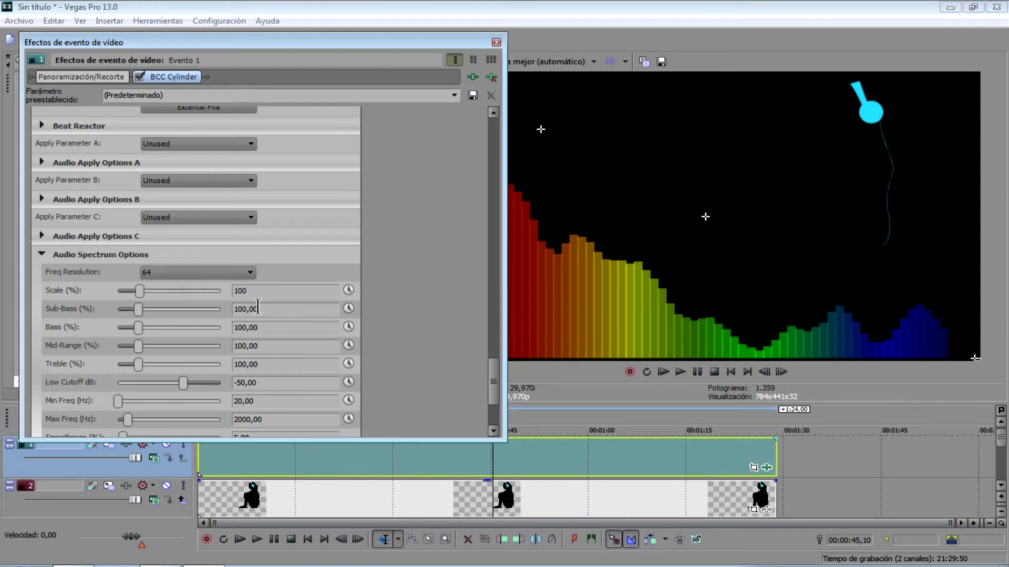
{"action": "left_click", "coordinate": [259, 308]}
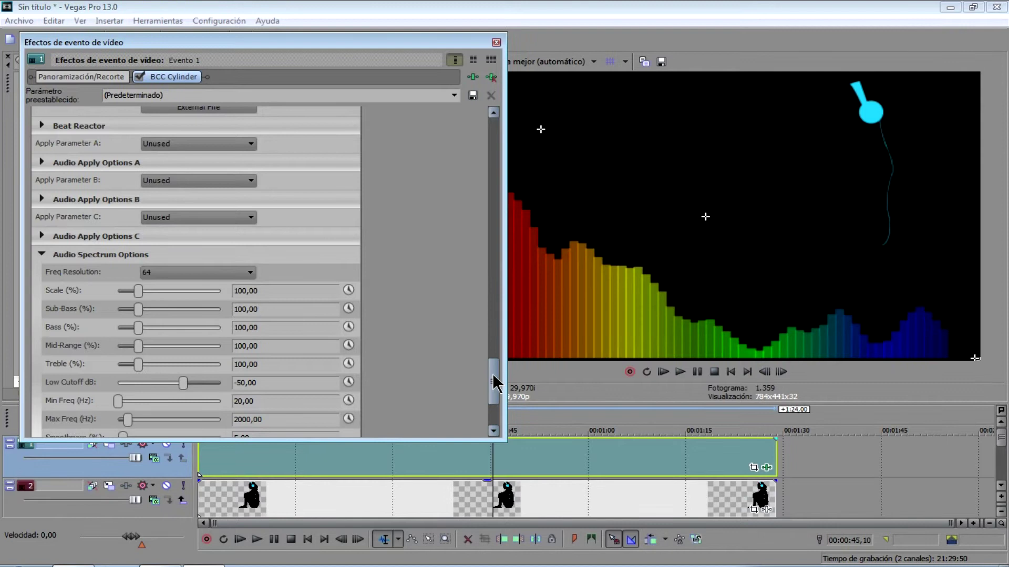
Set the audio spectrum's Smoothness to 2%.
{"action": "left_click_drag", "start_coordinate": [496, 383], "coordinate": [493, 421]}
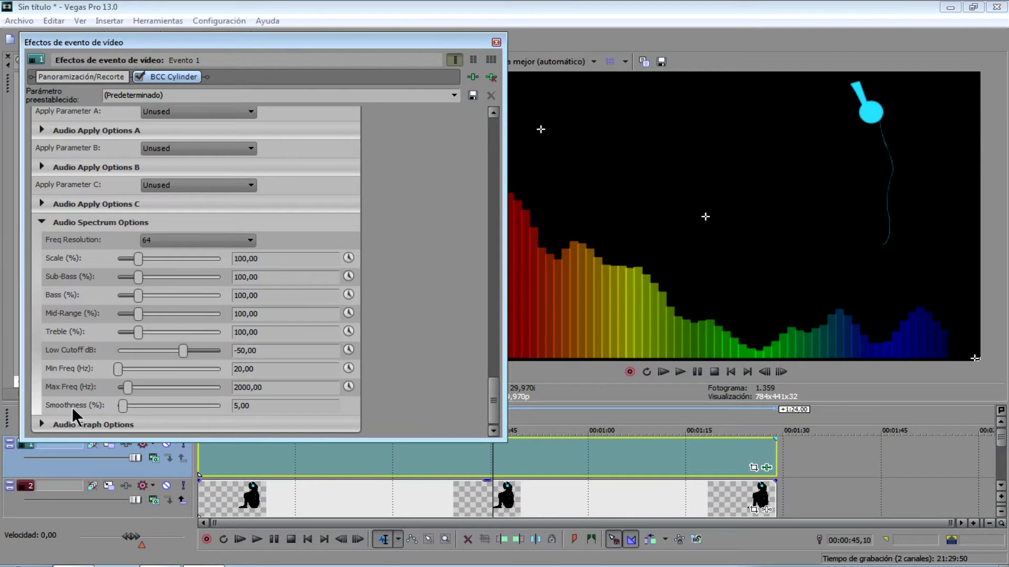
{"action": "double_click", "coordinate": [234, 406]}
{"action": "type", "text": "2"}
{"action": "left_click", "coordinate": [278, 387]}
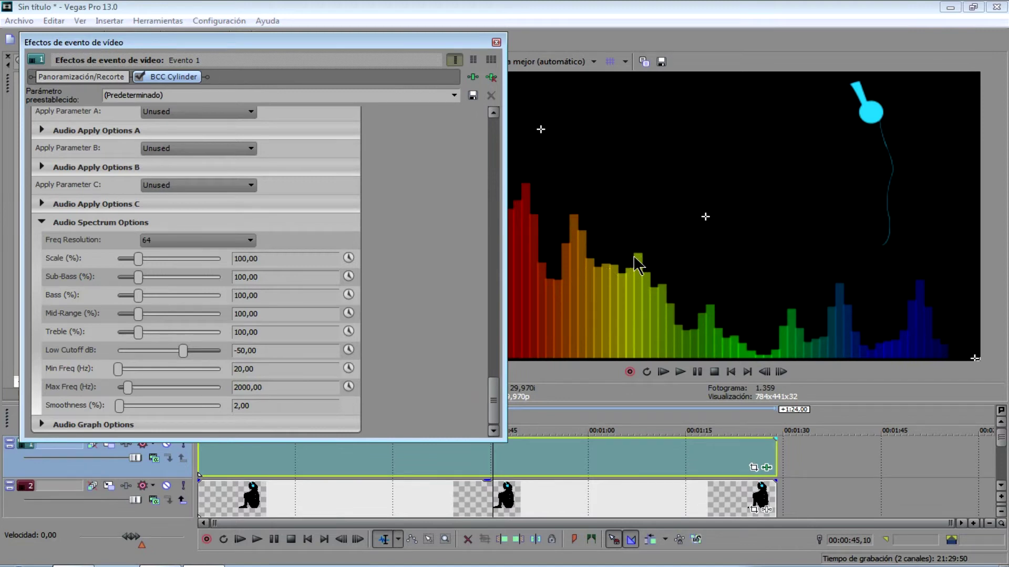
{"action": "left_click", "coordinate": [296, 389]}
Set the Graph Opacity in BCC Cylinder's Audio Graph Options to 80 and close the effect settings.
{"action": "left_click", "coordinate": [41, 424]}
{"action": "left_click_drag", "start_coordinate": [494, 376], "coordinate": [495, 404]}
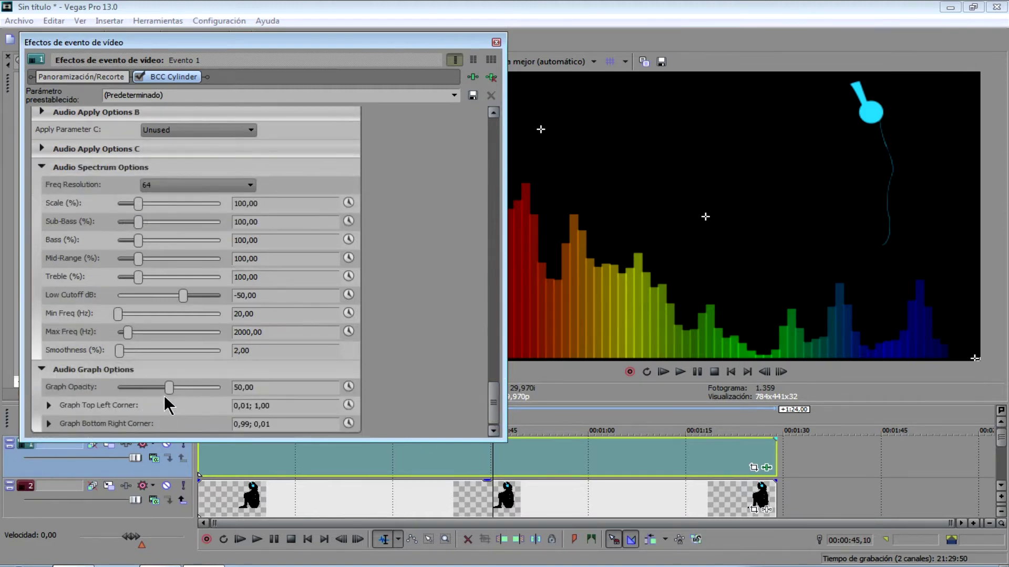
{"action": "double_click", "coordinate": [241, 387]}
{"action": "type", "text": "5"}
{"action": "key", "text": "BackSpace"}
{"action": "type", "text": "80"}
{"action": "left_click", "coordinate": [278, 353]}
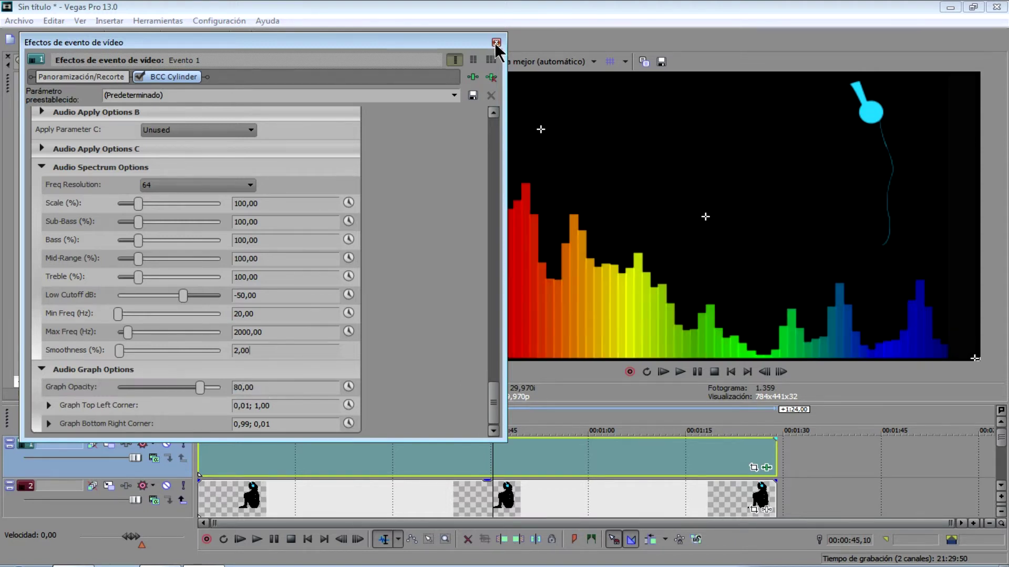
{"action": "left_click", "coordinate": [496, 42]}
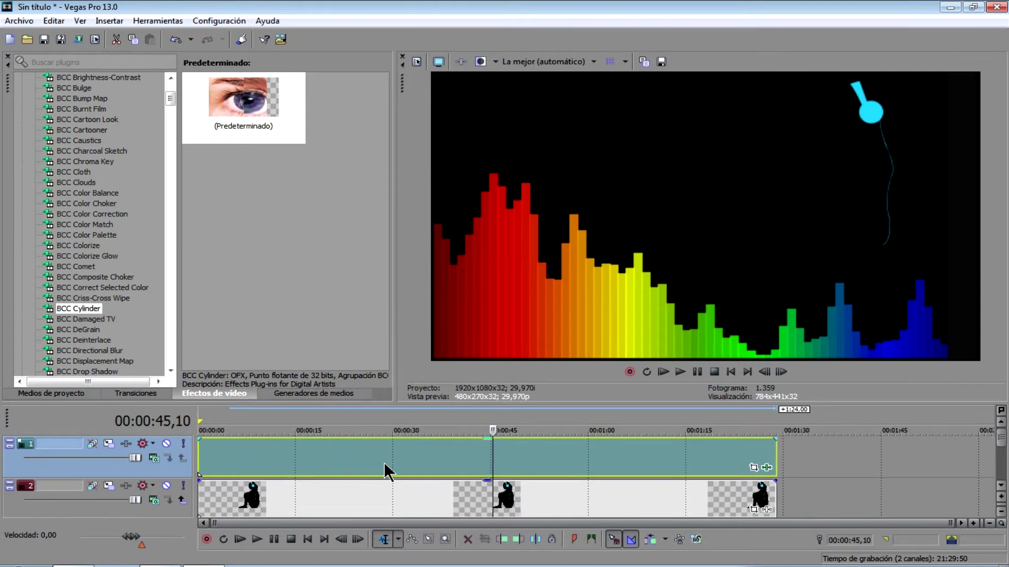
Apply BCC Colorize to the spectrum event and set Color 3 to the cyan sampled from the silhouette's headphones.
{"action": "left_click", "coordinate": [92, 248]}
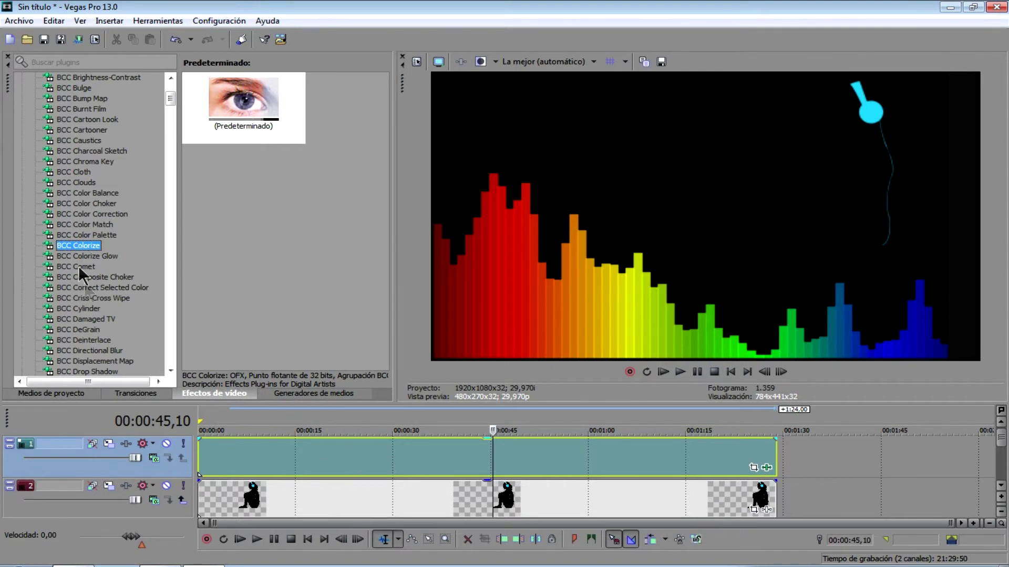
{"action": "left_click_drag", "start_coordinate": [83, 245], "coordinate": [192, 371]}
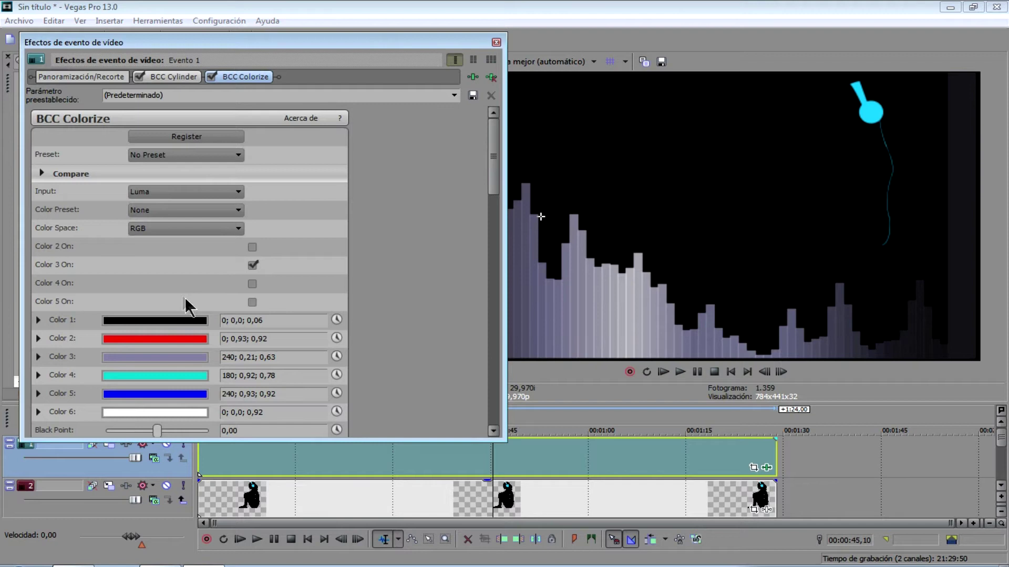
{"action": "left_click_drag", "start_coordinate": [492, 175], "coordinate": [482, 244]}
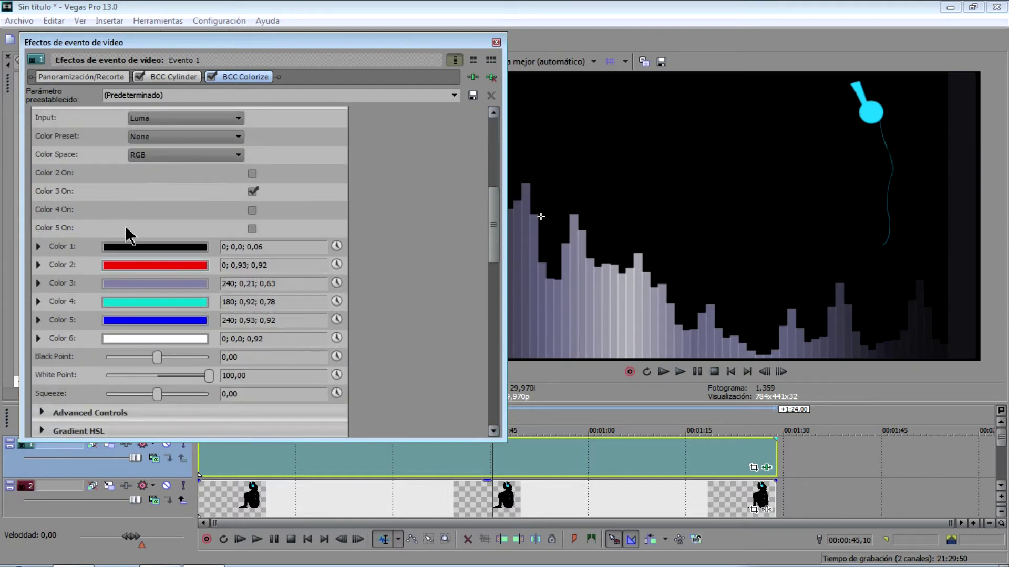
{"action": "left_click", "coordinate": [127, 283]}
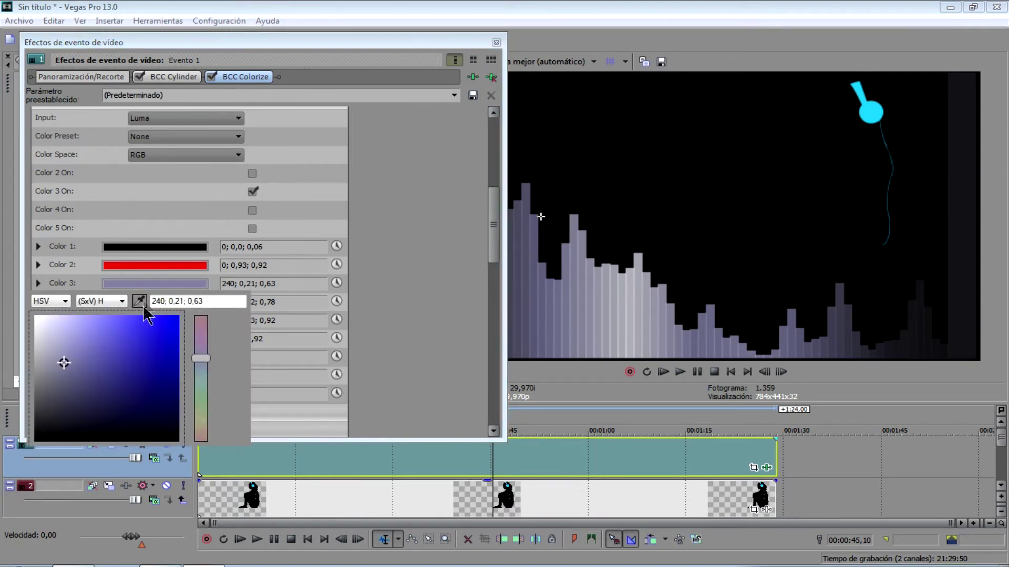
{"action": "left_click", "coordinate": [140, 301]}
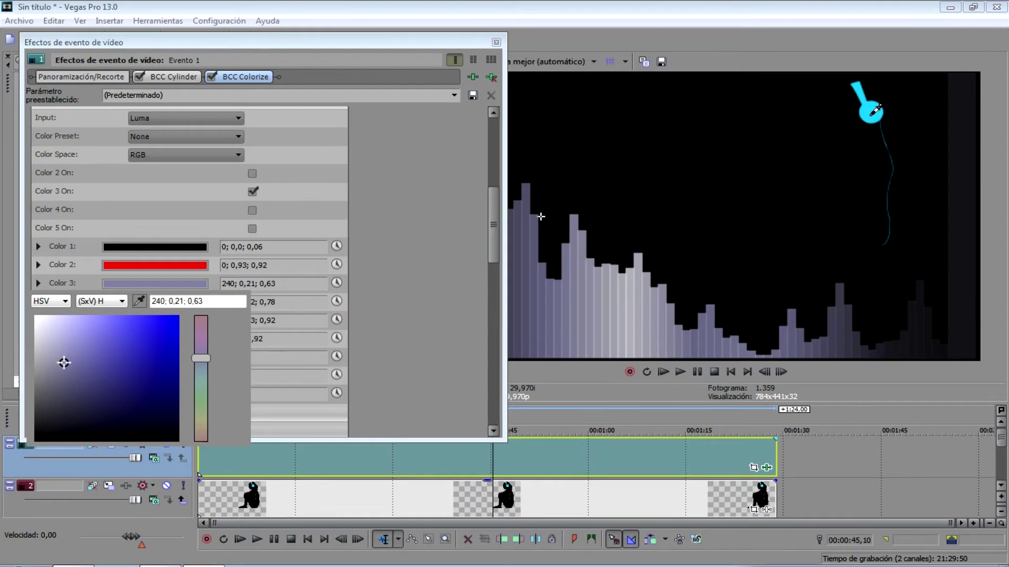
{"action": "left_click", "coordinate": [872, 114]}
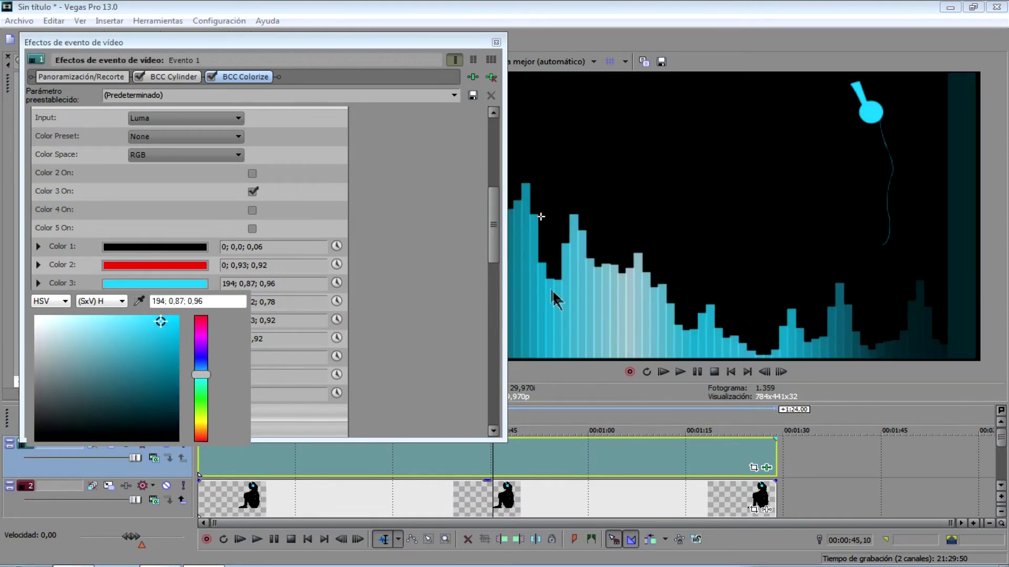
{"action": "left_click", "coordinate": [356, 275]}
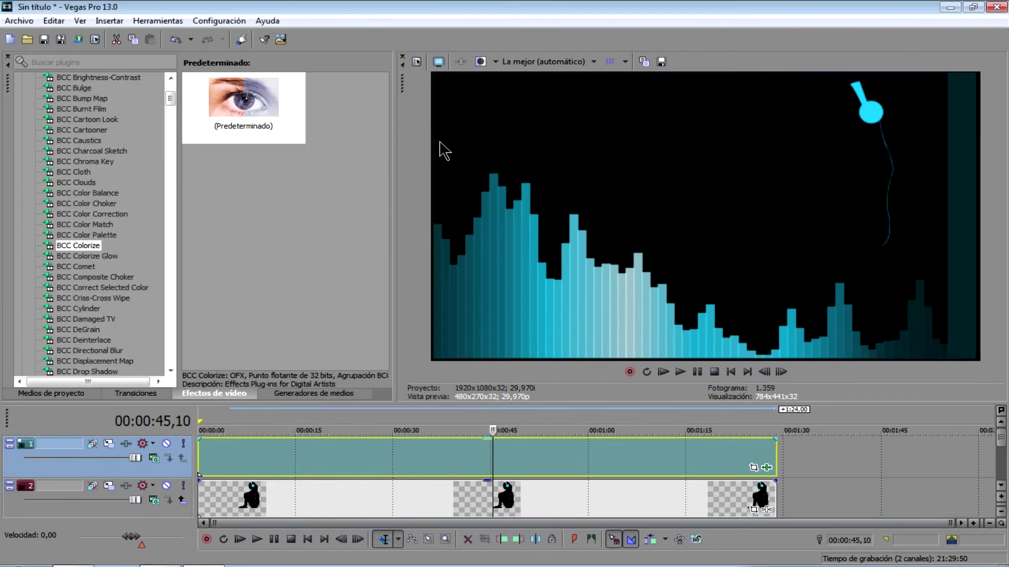
{"action": "left_click", "coordinate": [495, 42]}
Apply BCC Film Glow to the spectrum event with a Glow Intensity of 40.
{"action": "left_click_drag", "start_coordinate": [172, 102], "coordinate": [172, 115]}
{"action": "left_click", "coordinate": [92, 288]}
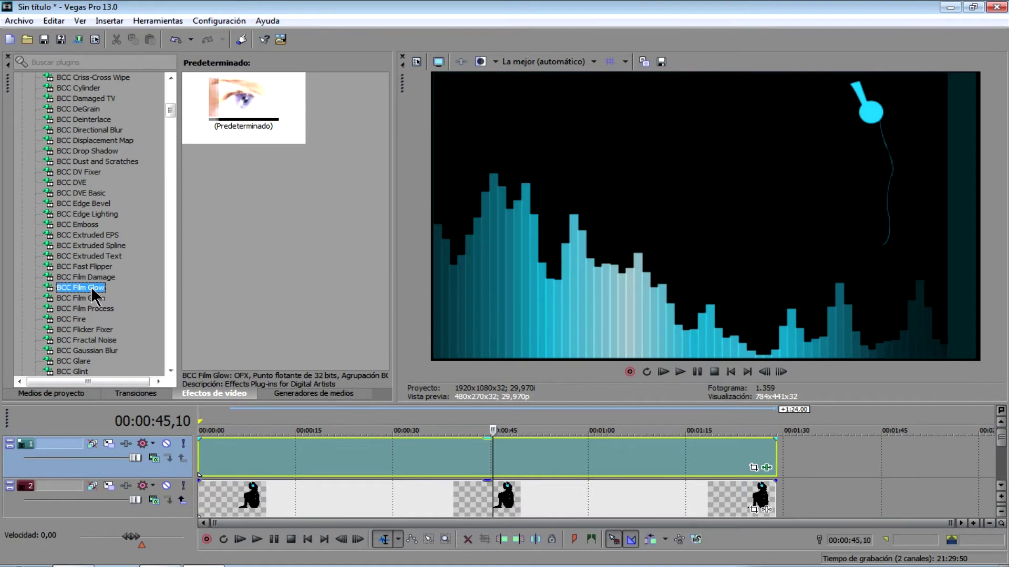
{"action": "left_click_drag", "start_coordinate": [92, 290], "coordinate": [295, 458]}
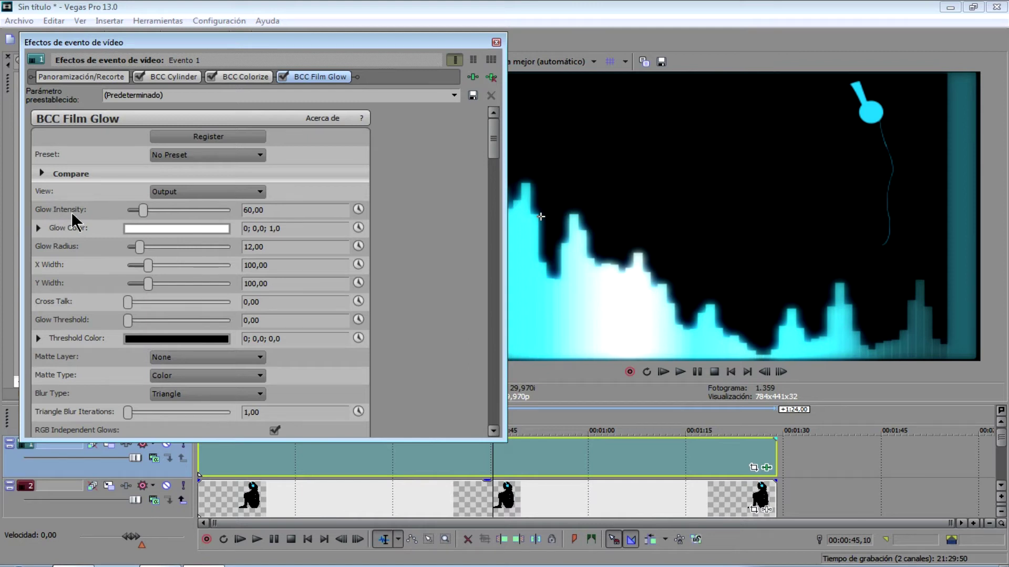
{"action": "double_click", "coordinate": [249, 209]}
{"action": "type", "text": "40"}
{"action": "key", "text": "Return"}
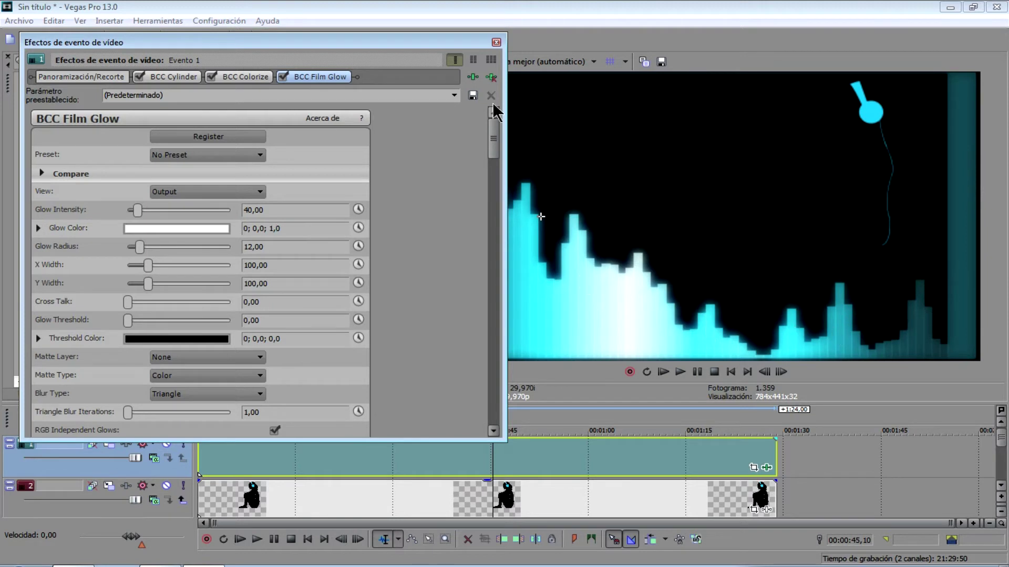
{"action": "left_click", "coordinate": [496, 42]}
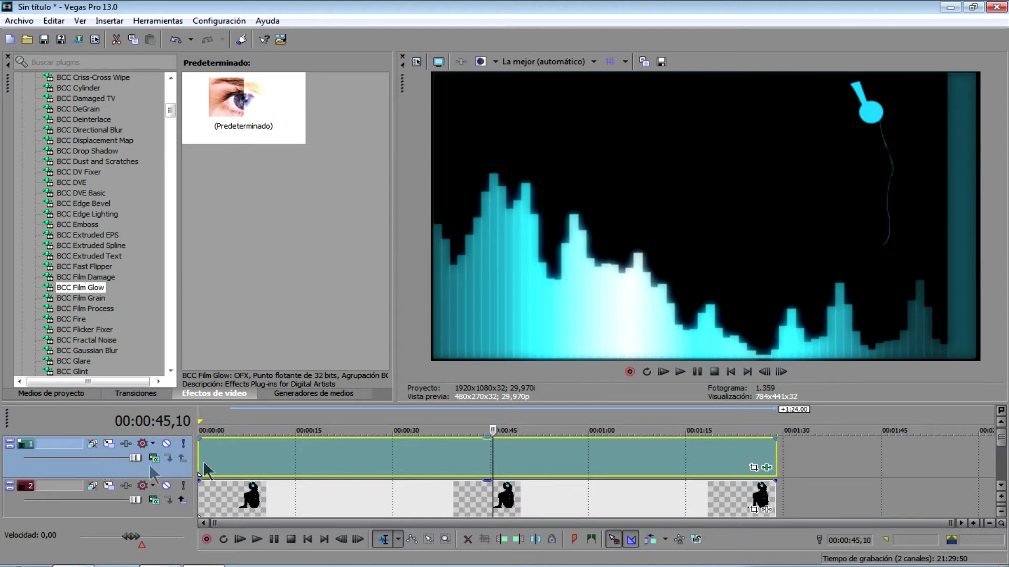
Insert a new video track above the spectrum track and add a black (Negro) solid color event to it.
{"action": "right_click", "coordinate": [104, 466]}
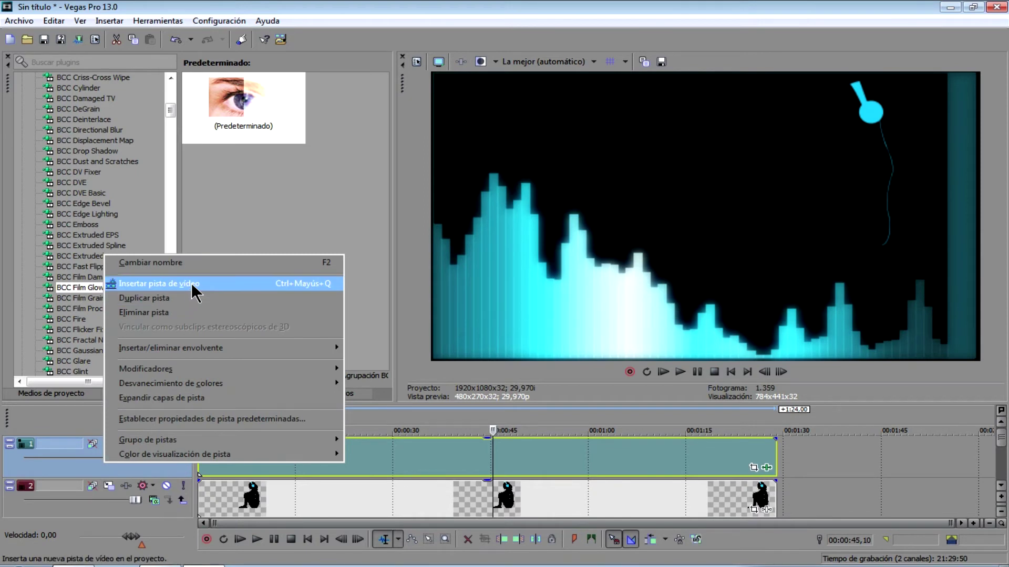
{"action": "left_click", "coordinate": [191, 283]}
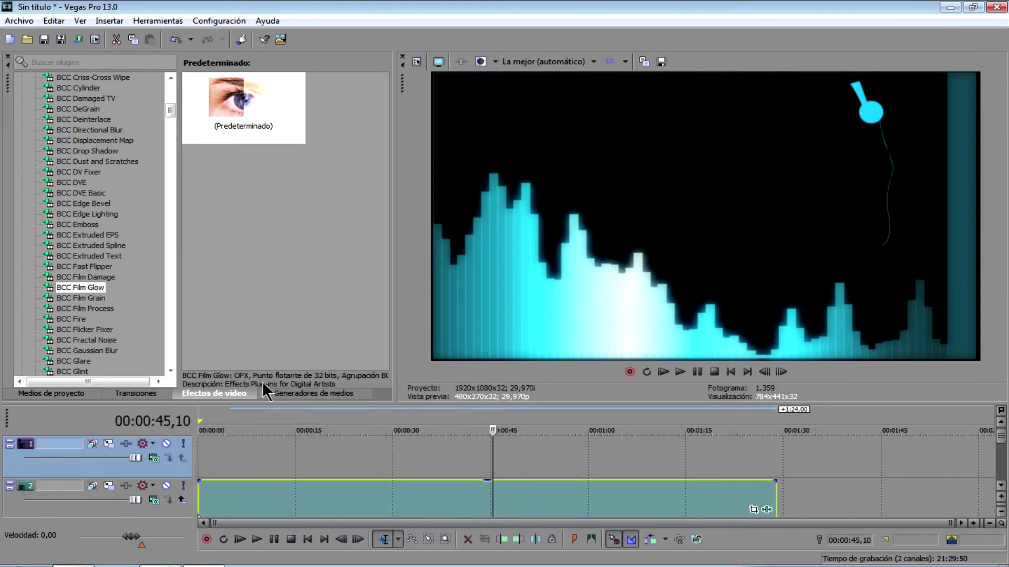
{"action": "left_click", "coordinate": [306, 395]}
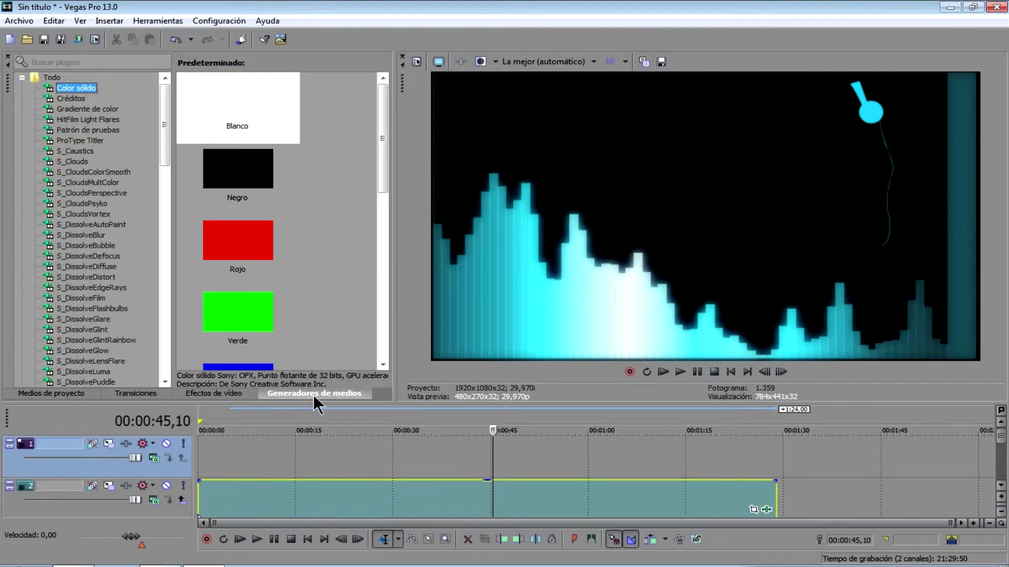
{"action": "left_click", "coordinate": [239, 173]}
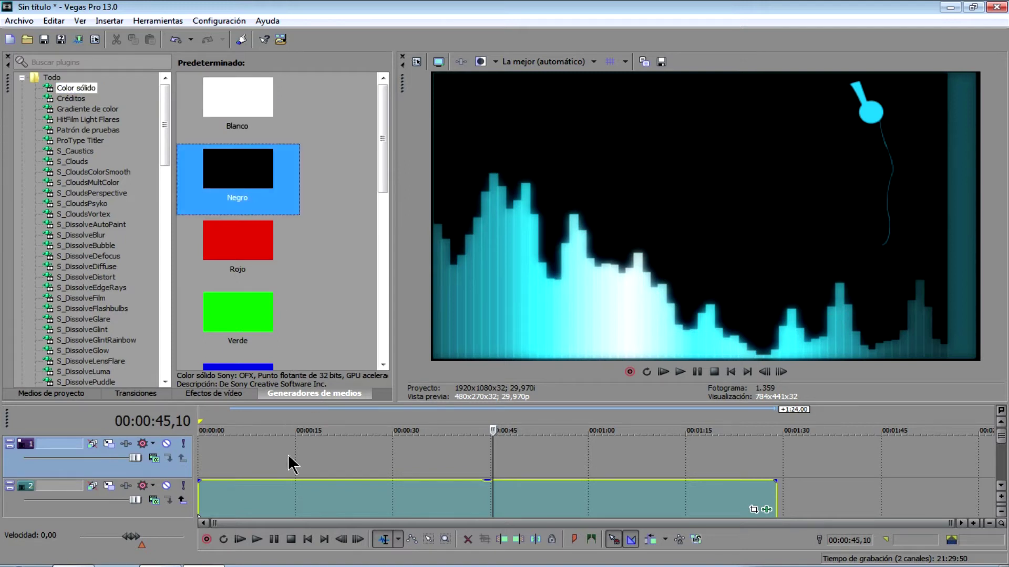
{"action": "left_click_drag", "start_coordinate": [239, 178], "coordinate": [231, 438]}
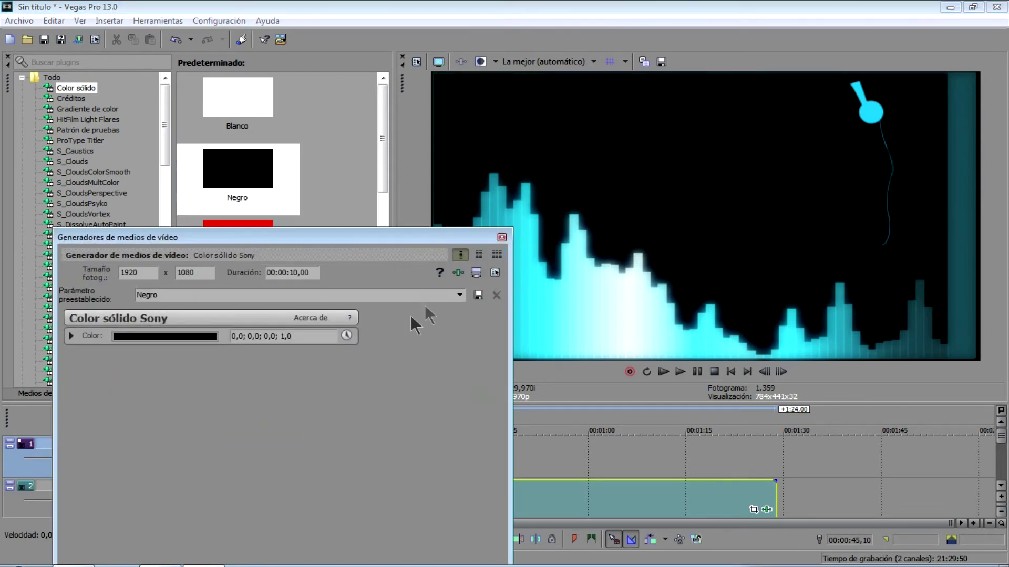
{"action": "left_click", "coordinate": [502, 238]}
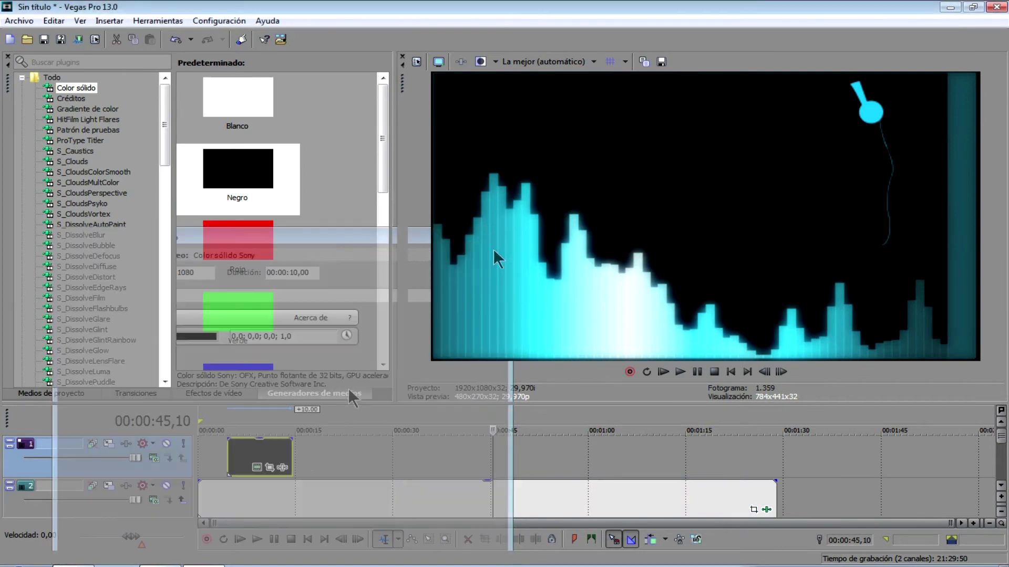
Stretch the black solid over the spectrum event's full length and compare the preview with its track muted and unmuted.
{"action": "left_click_drag", "start_coordinate": [252, 461], "coordinate": [773, 456]}
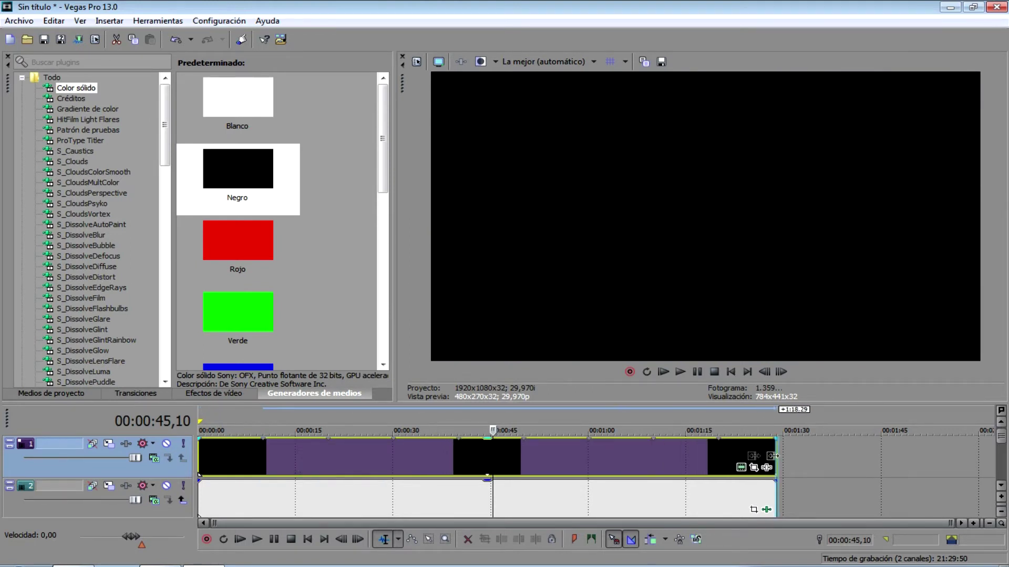
{"action": "left_click", "coordinate": [690, 456]}
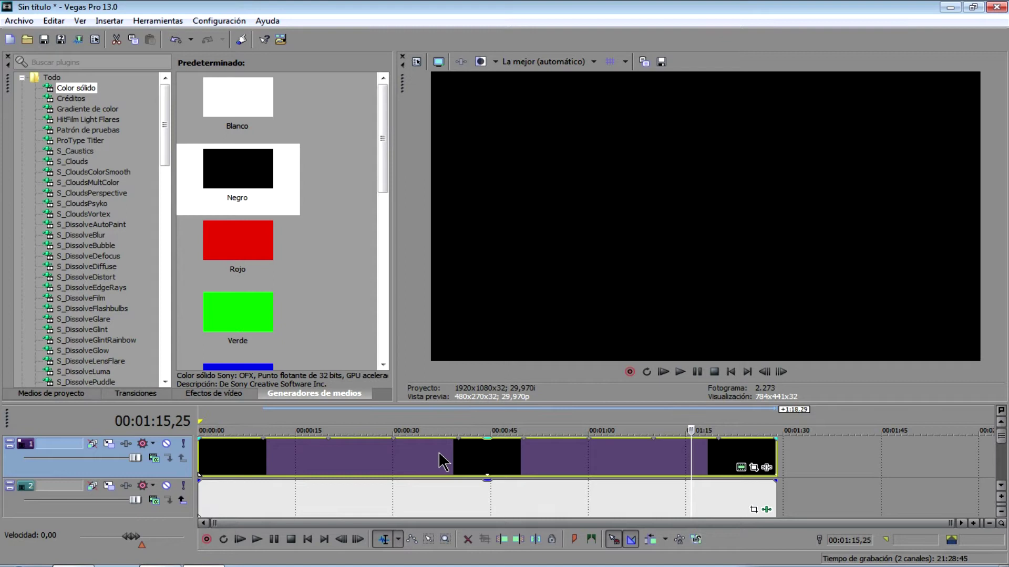
{"action": "left_click", "coordinate": [167, 444]}
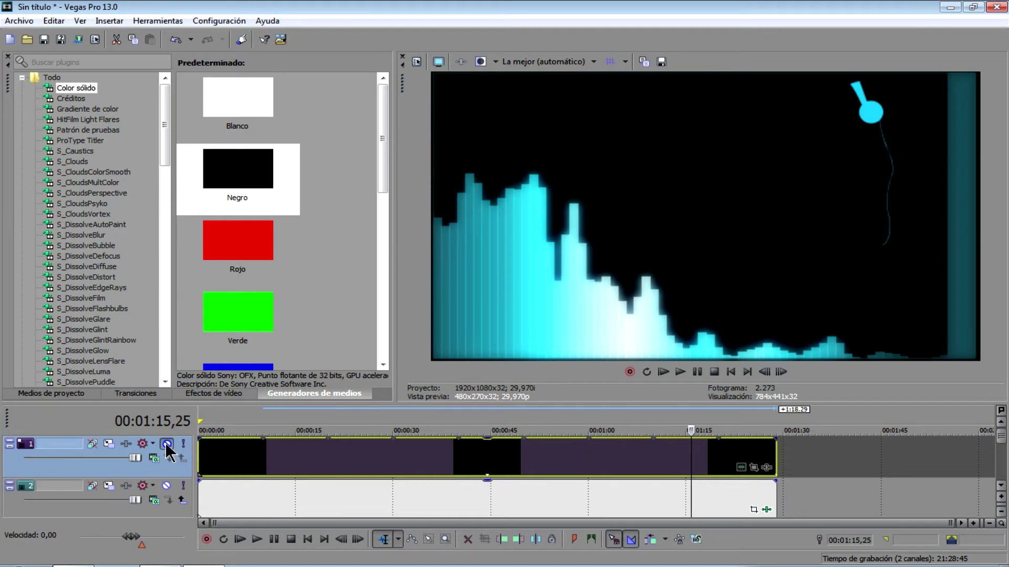
{"action": "left_click", "coordinate": [166, 444]}
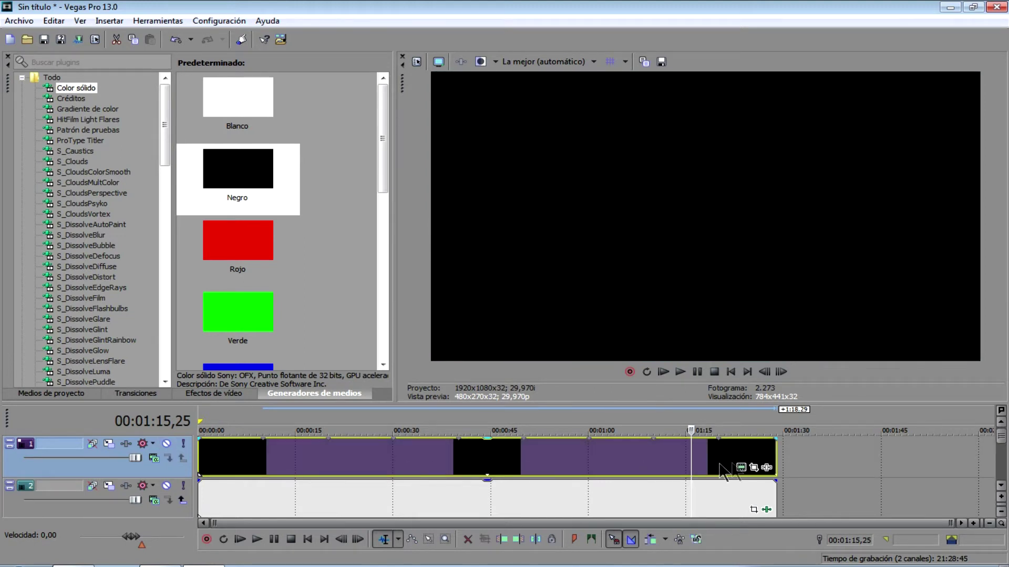
Mask the black solid with a narrow full-height rectangle along the frame's right edge, centred at about X 1,854 and Y 530.
{"action": "left_click", "coordinate": [754, 469]}
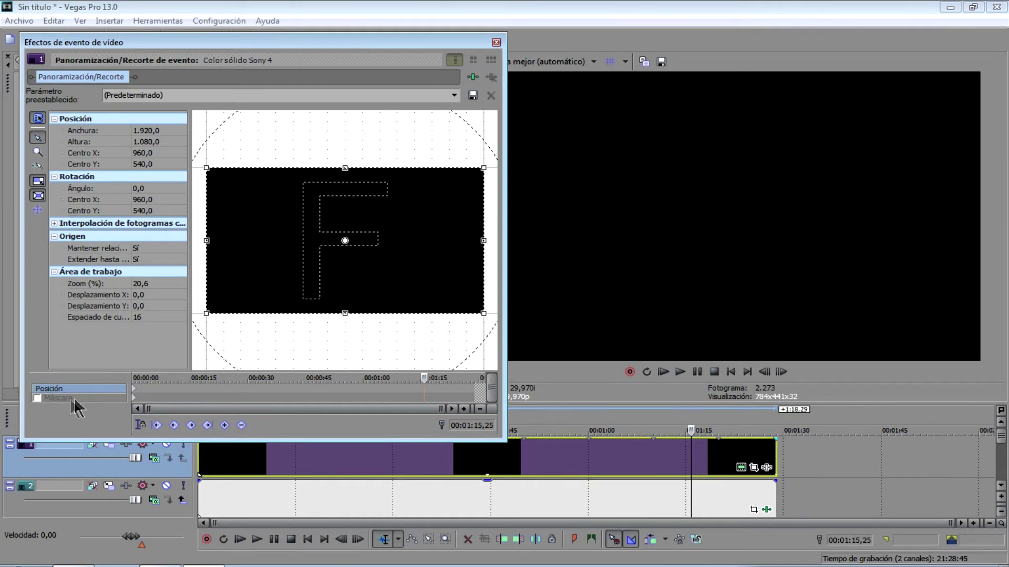
{"action": "left_click", "coordinate": [37, 398]}
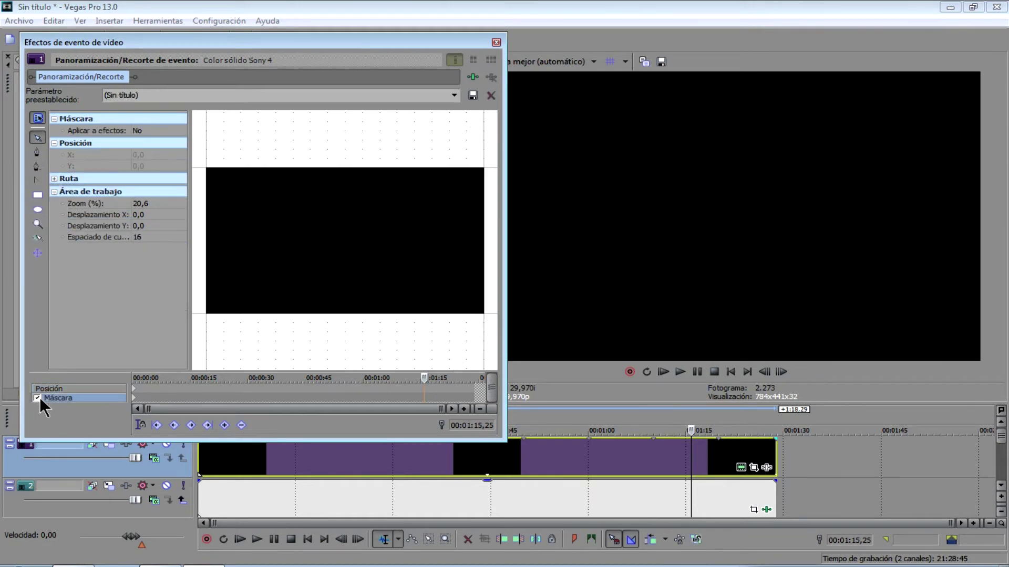
{"action": "left_click", "coordinate": [37, 195]}
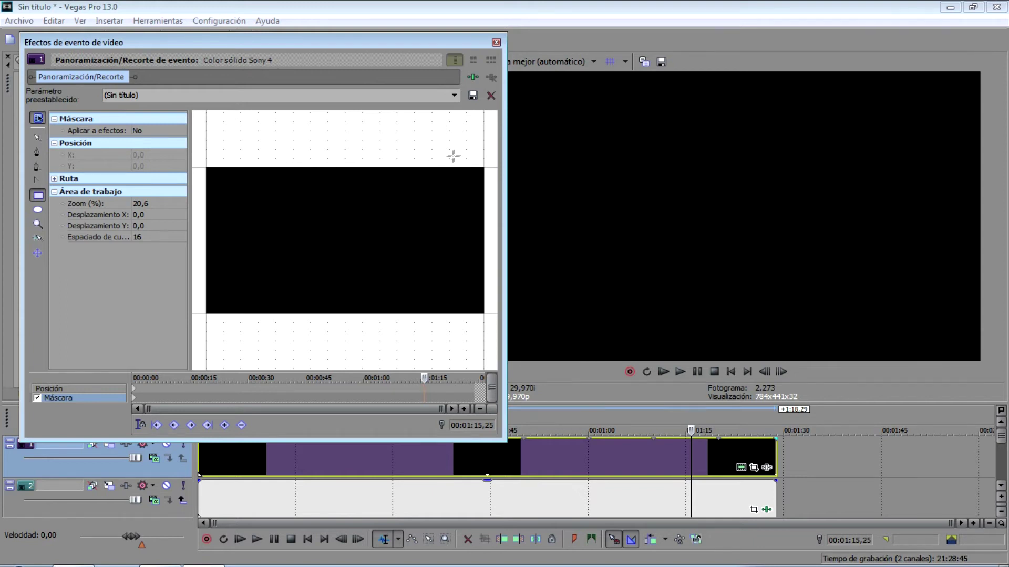
{"action": "left_click_drag", "start_coordinate": [459, 155], "coordinate": [484, 323]}
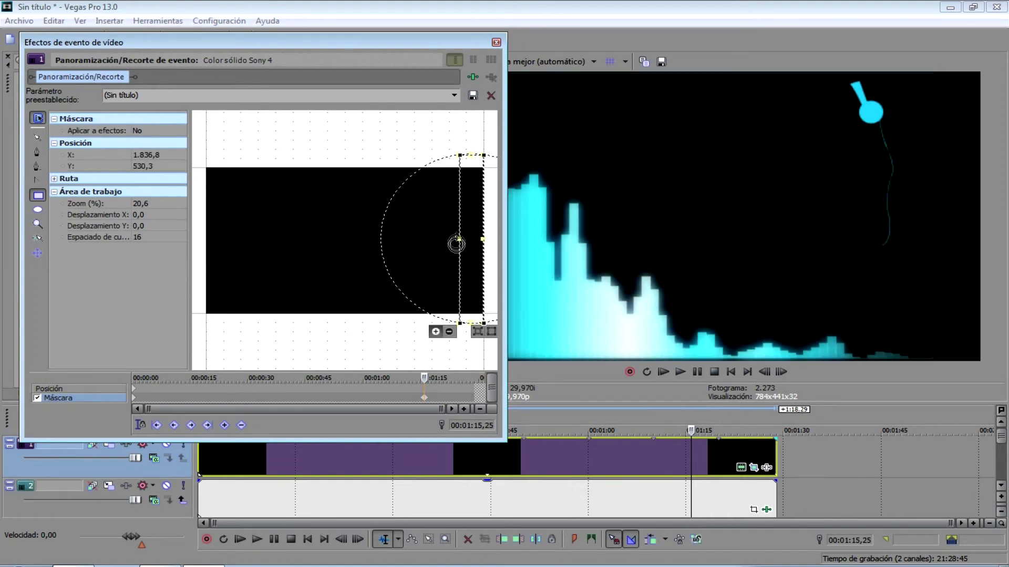
{"action": "mouse_move", "coordinate": [453, 240]}
{"action": "left_mouse_down"}
{"action": "mouse_move", "coordinate": [420, 239]}
{"action": "mouse_move", "coordinate": [474, 244]}
{"action": "mouse_move", "coordinate": [464, 243]}
{"action": "left_mouse_up"}
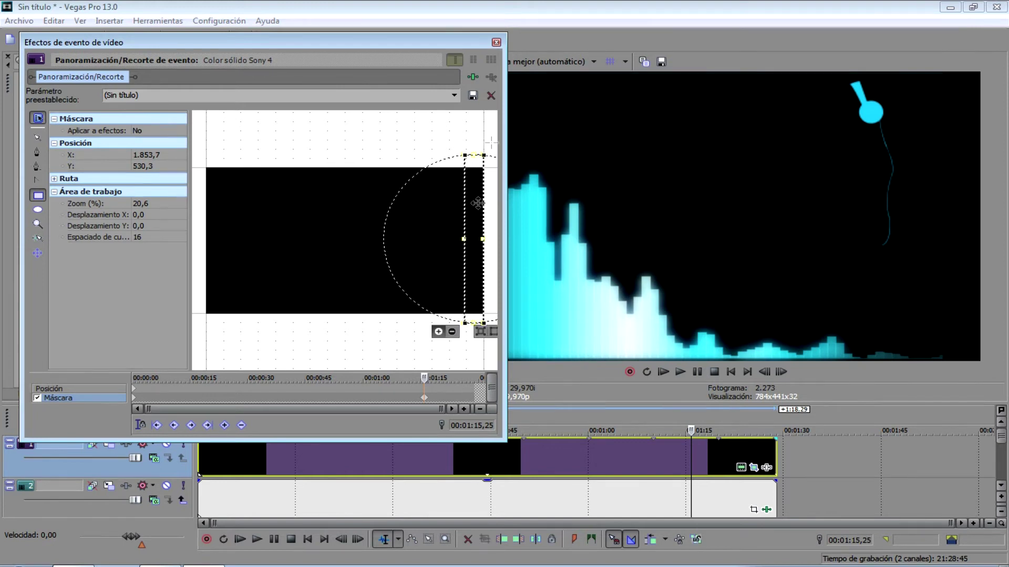
{"action": "left_click", "coordinate": [496, 42]}
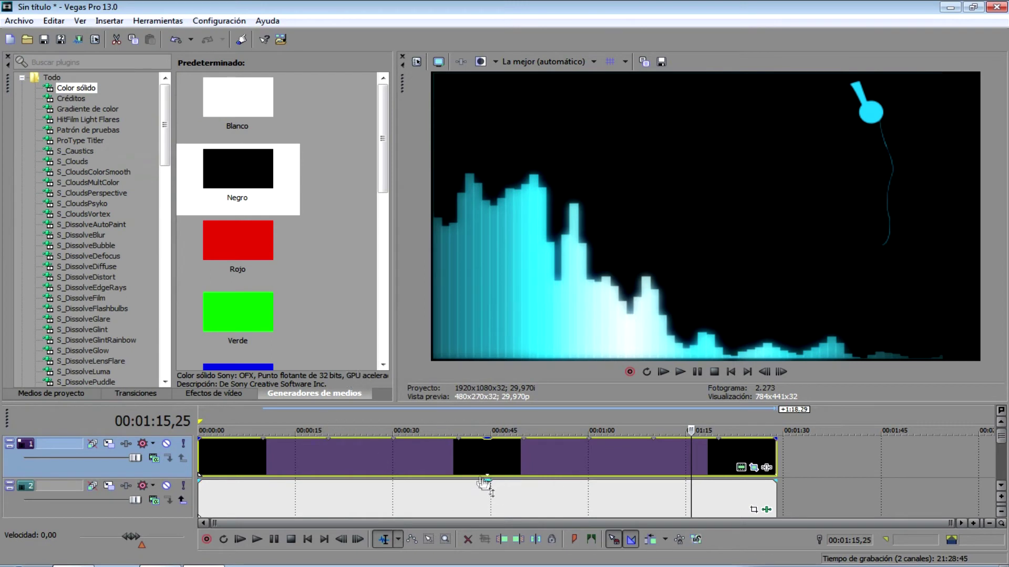
Move the silhouette track above both the spectrum track and the black solid track.
{"action": "scroll", "coordinate": [405, 465], "scroll_direction": "down", "scroll_amount": 1}
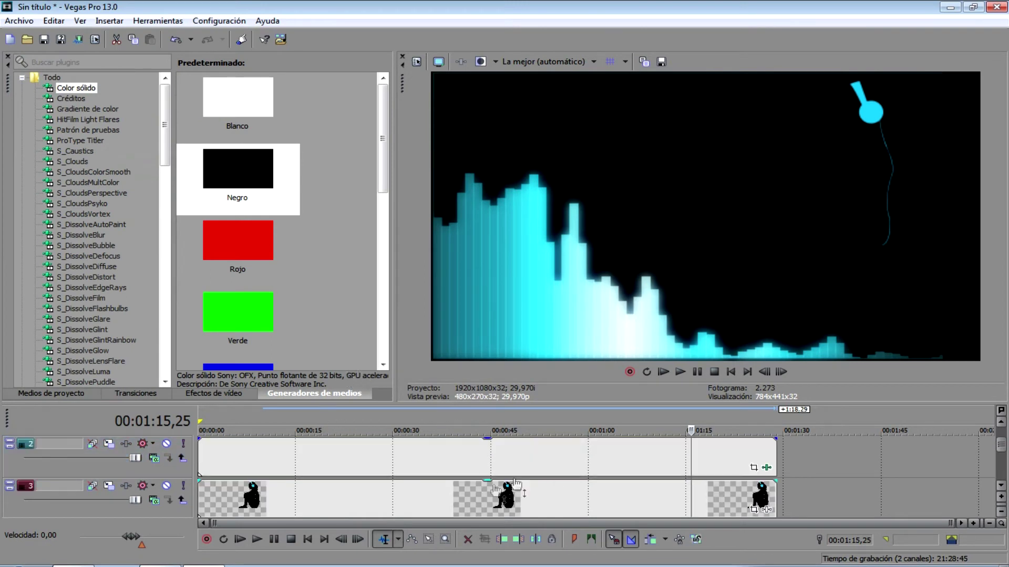
{"action": "left_click", "coordinate": [392, 499]}
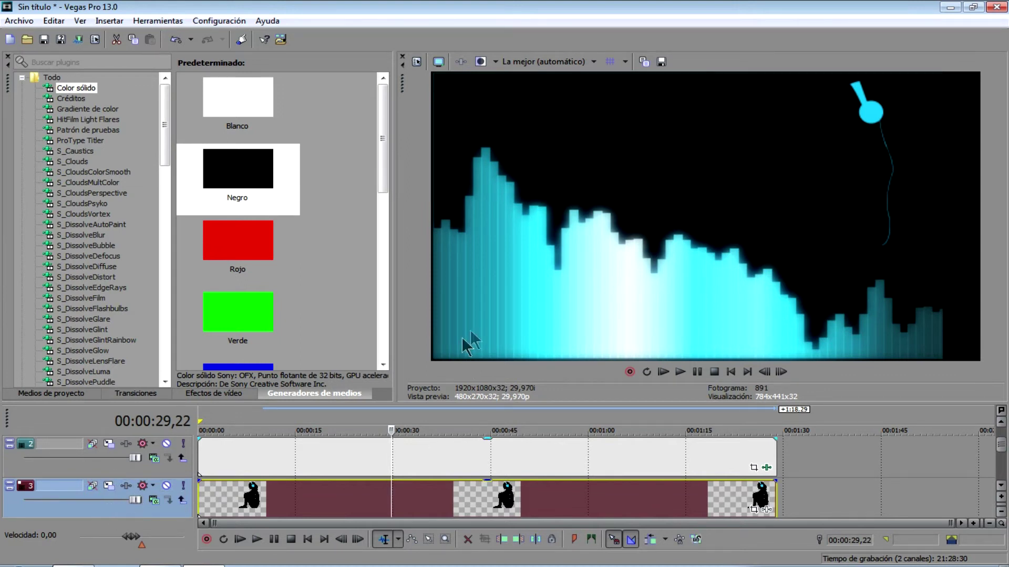
{"action": "left_click_drag", "start_coordinate": [111, 512], "coordinate": [125, 453]}
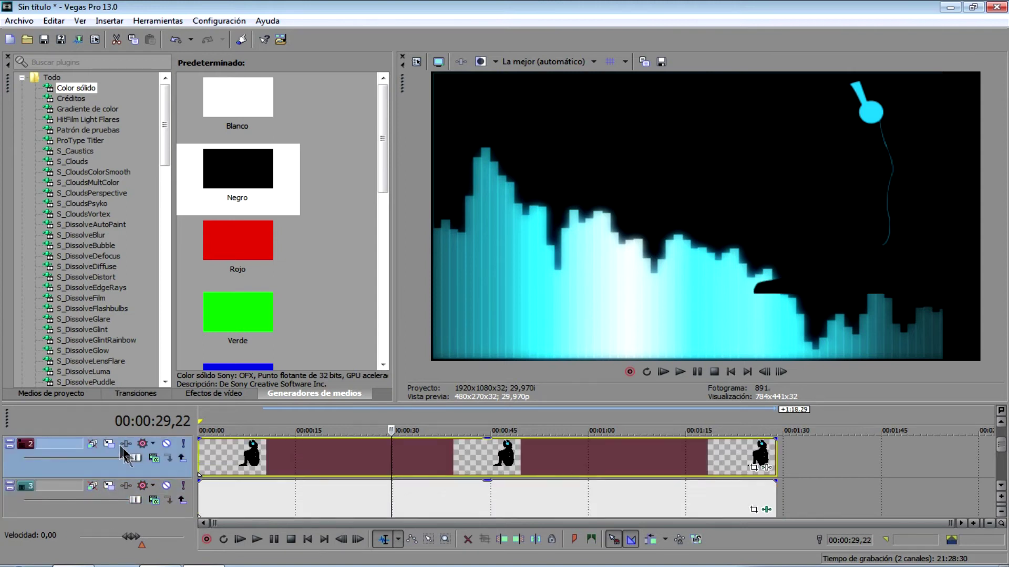
{"action": "left_click", "coordinate": [1000, 422]}
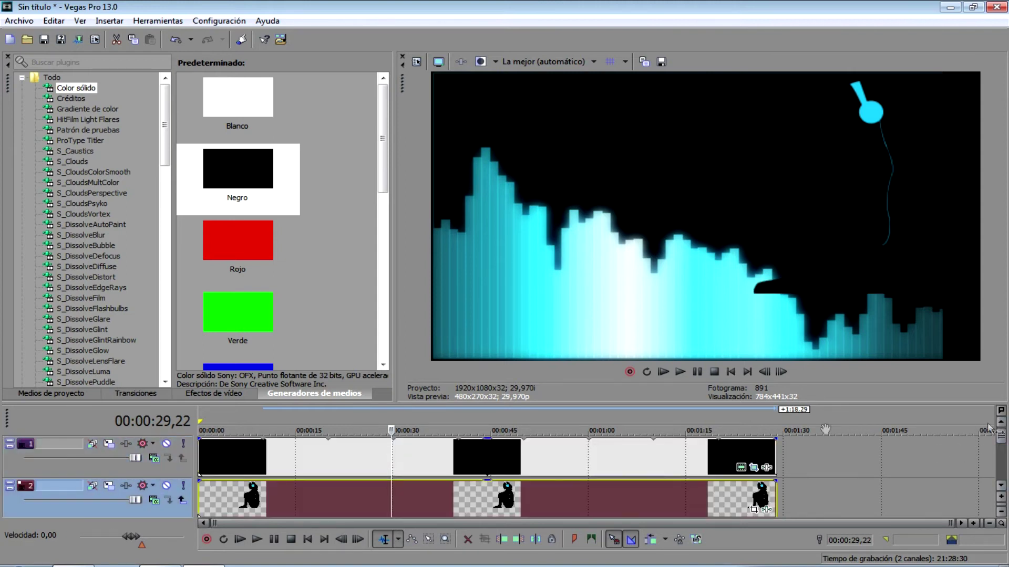
{"action": "left_click_drag", "start_coordinate": [111, 513], "coordinate": [122, 452]}
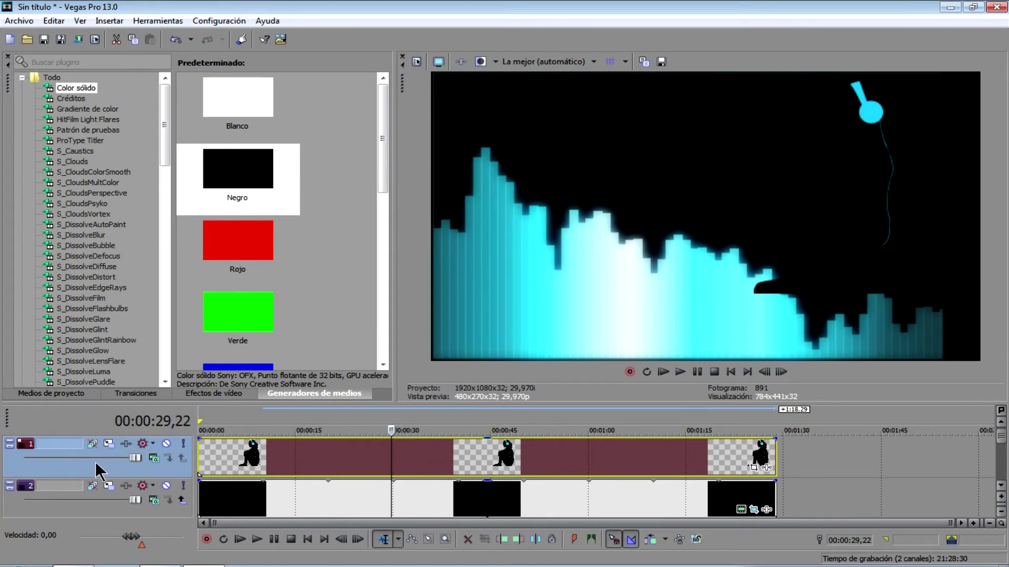
Insert a video track above the silhouette and place rectangulo.png on it across the project's full length.
{"action": "right_click", "coordinate": [74, 462]}
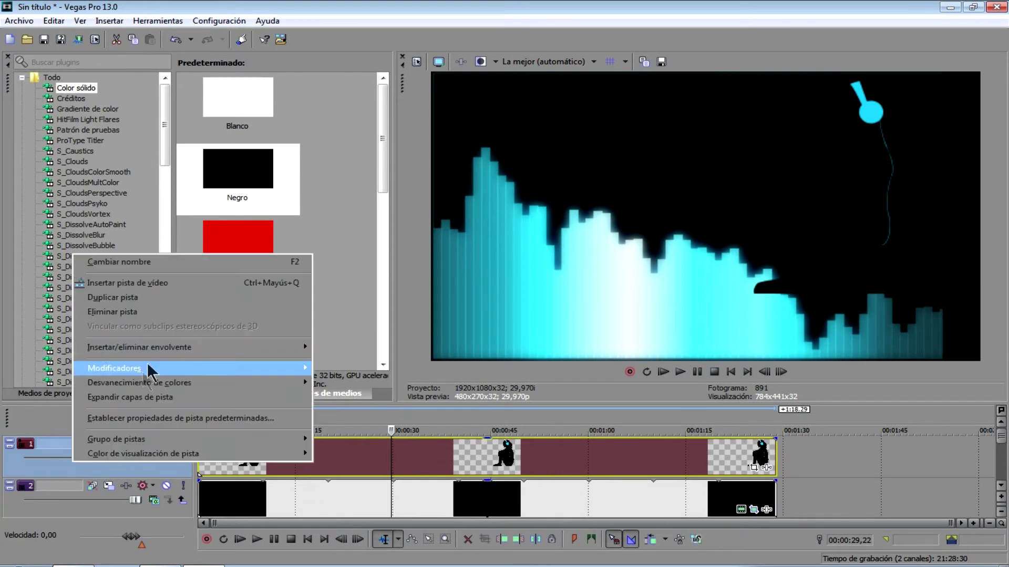
{"action": "left_click", "coordinate": [159, 284]}
{"action": "left_click", "coordinate": [69, 395]}
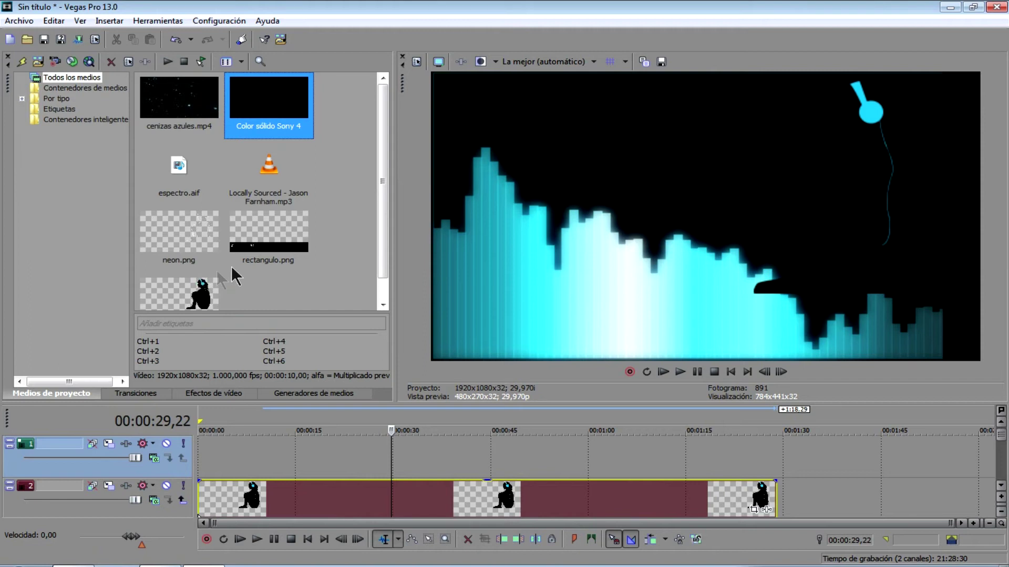
{"action": "left_click", "coordinate": [277, 258]}
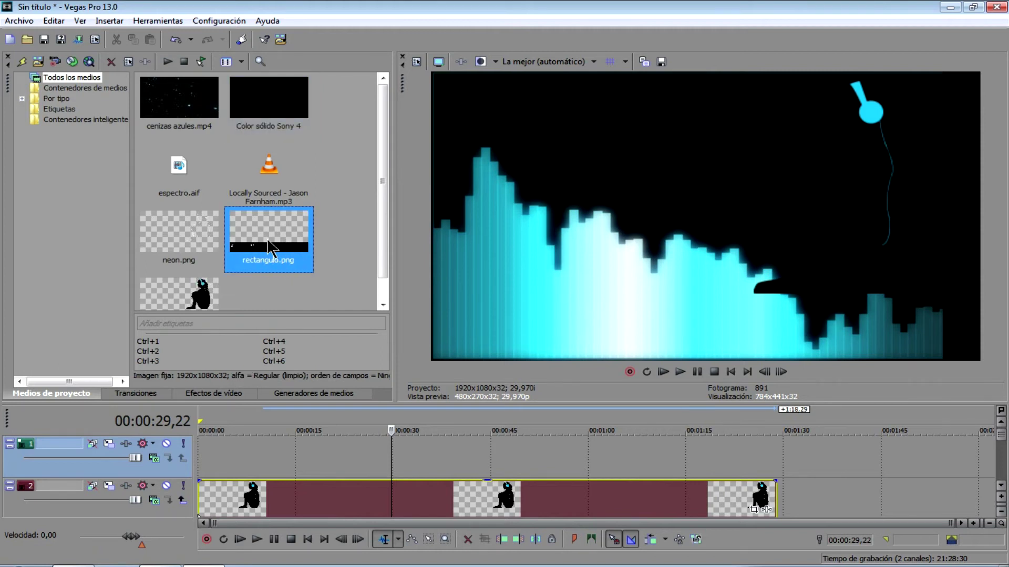
{"action": "left_click_drag", "start_coordinate": [270, 244], "coordinate": [776, 455]}
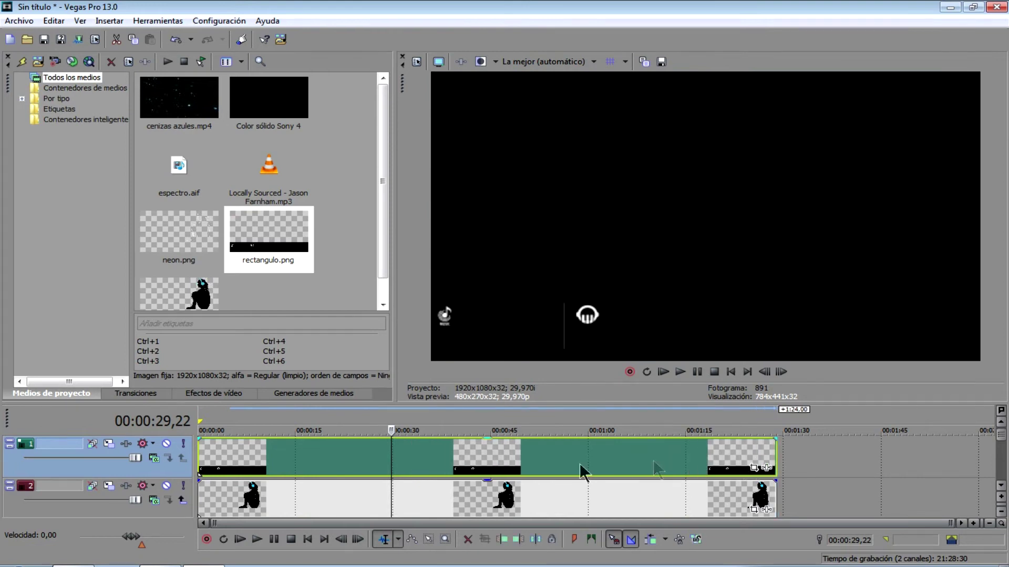
{"action": "left_click", "coordinate": [525, 453]}
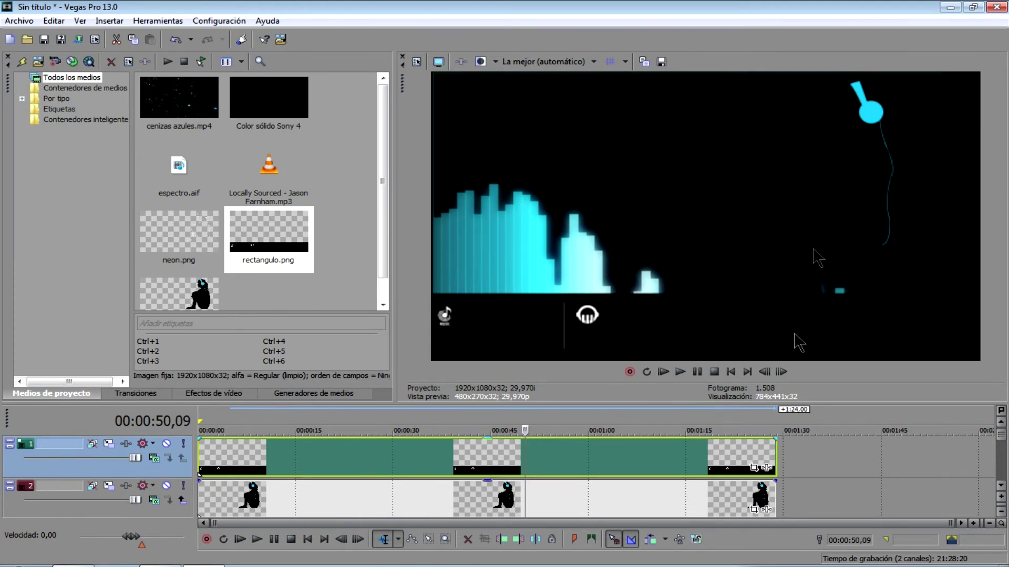
Insert a video track between the rectangle and silhouette tracks and place neon.png on it across the full length.
{"action": "left_click", "coordinate": [357, 496]}
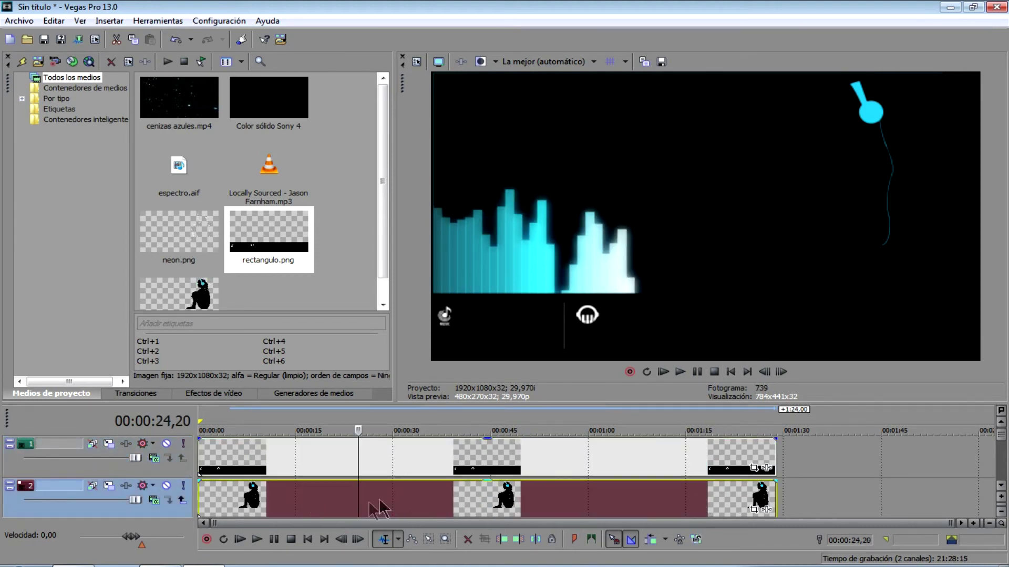
{"action": "right_click", "coordinate": [112, 510]}
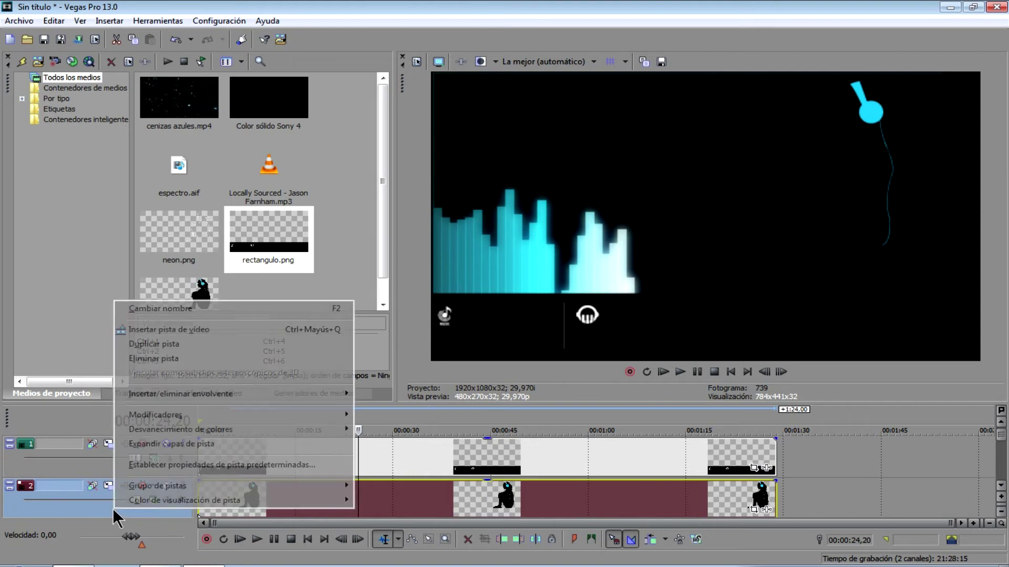
{"action": "left_click", "coordinate": [193, 333]}
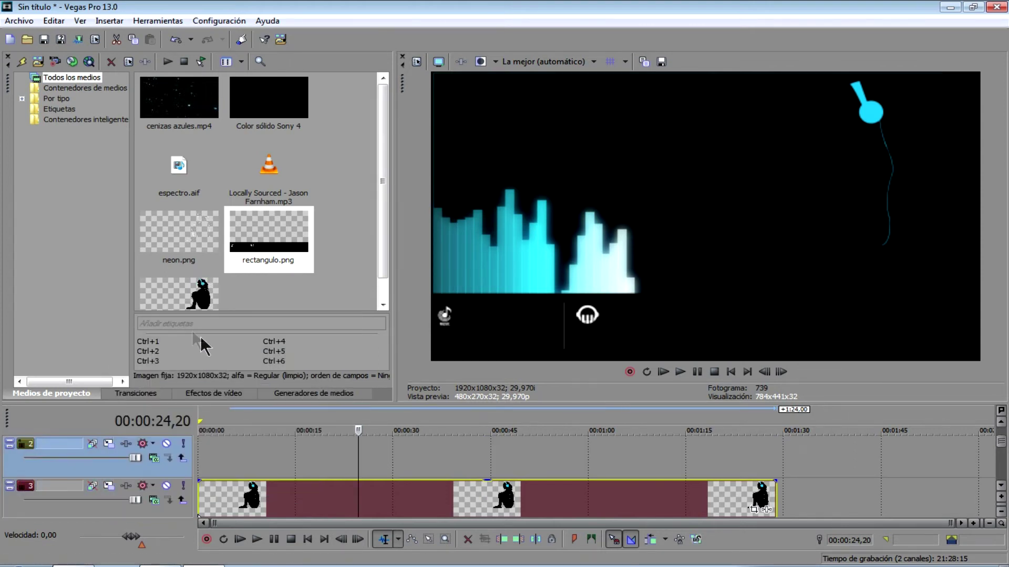
{"action": "left_click", "coordinate": [183, 238]}
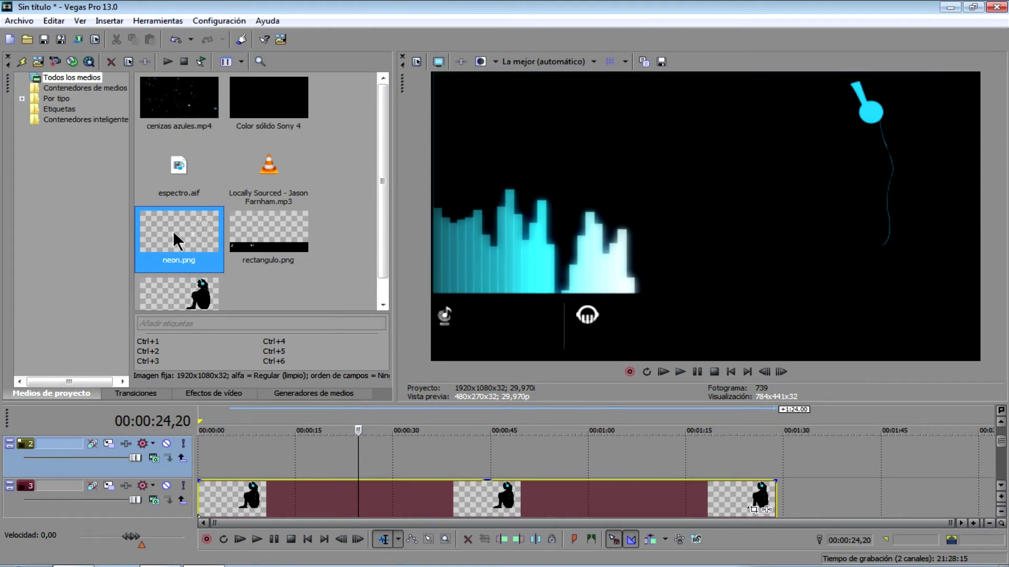
{"action": "left_click_drag", "start_coordinate": [175, 232], "coordinate": [776, 456]}
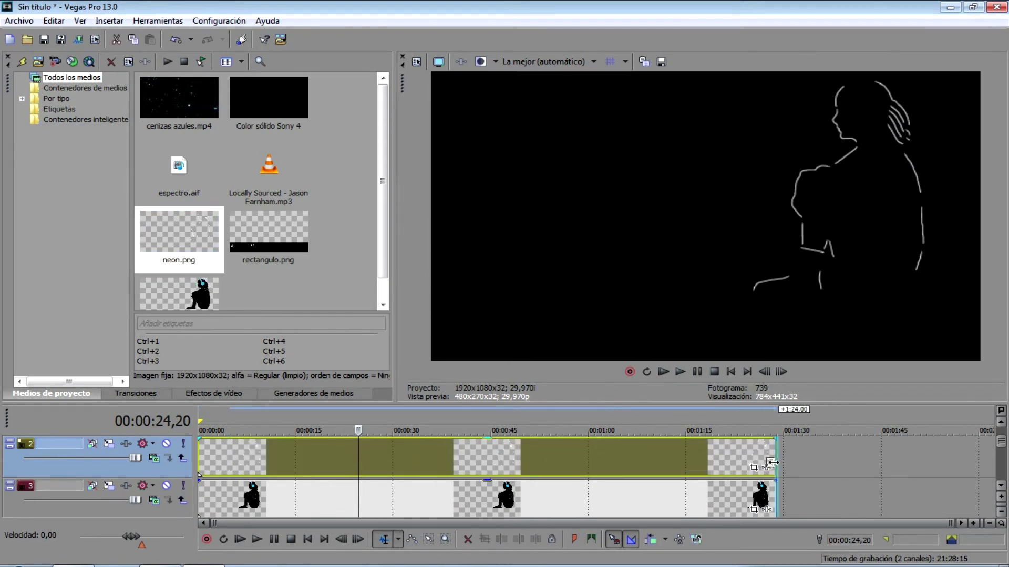
Check the neon outline over the silhouette and spectrum at several points of the timeline.
{"action": "left_click", "coordinate": [643, 458]}
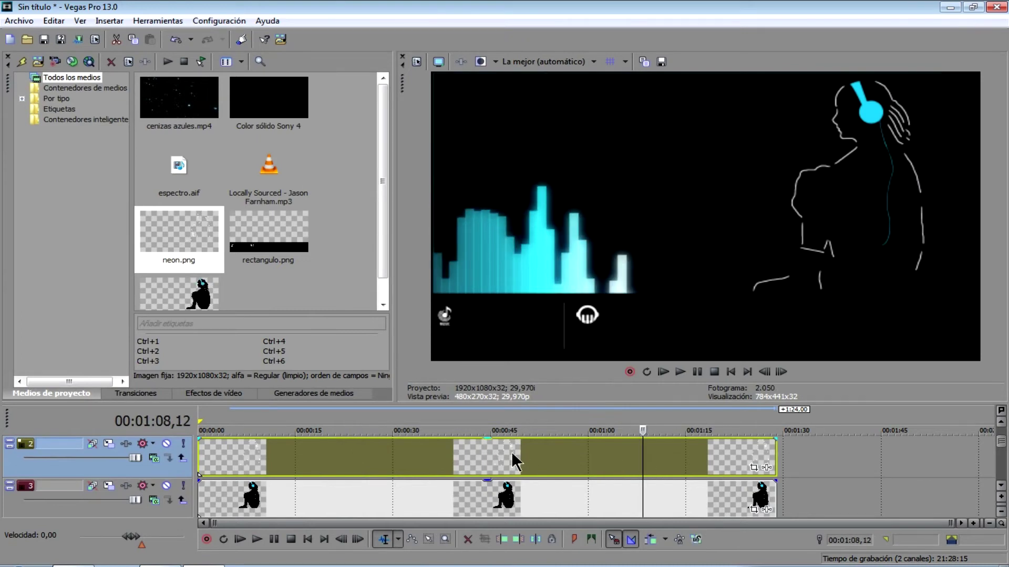
{"action": "left_click", "coordinate": [537, 459]}
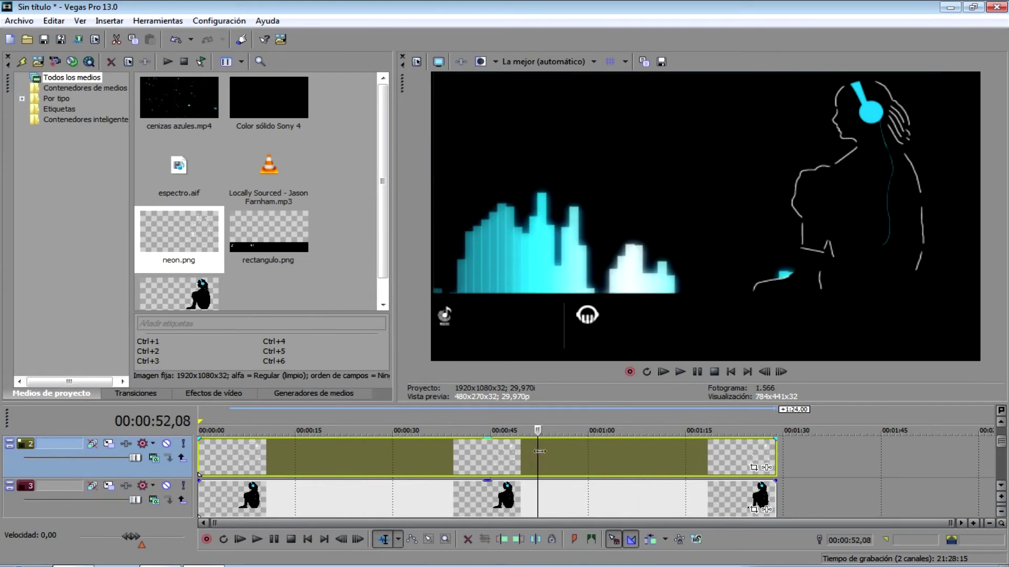
{"action": "left_click", "coordinate": [564, 457]}
{"action": "left_click", "coordinate": [577, 458]}
{"action": "left_click", "coordinate": [319, 454]}
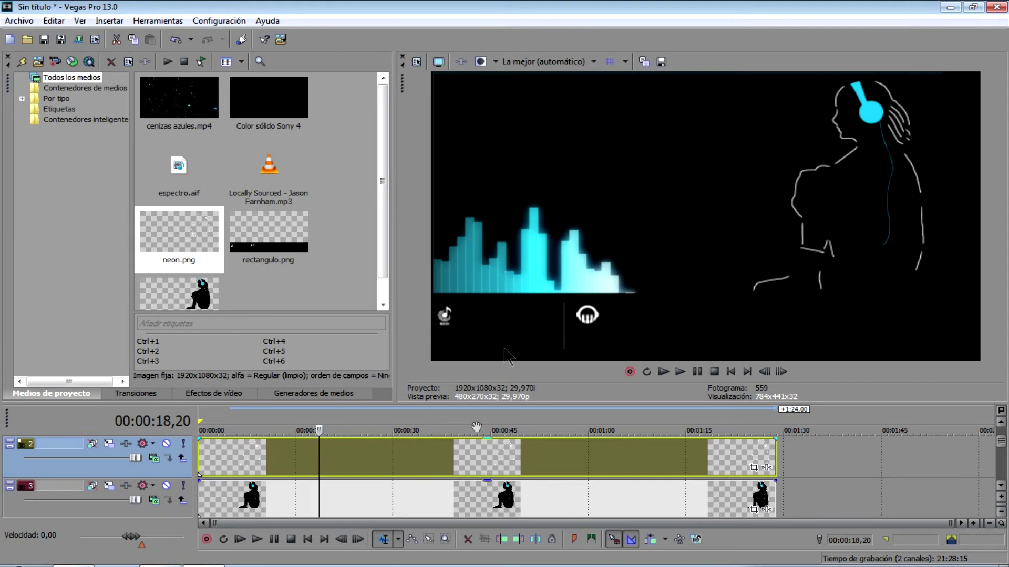
{"action": "left_click", "coordinate": [535, 459]}
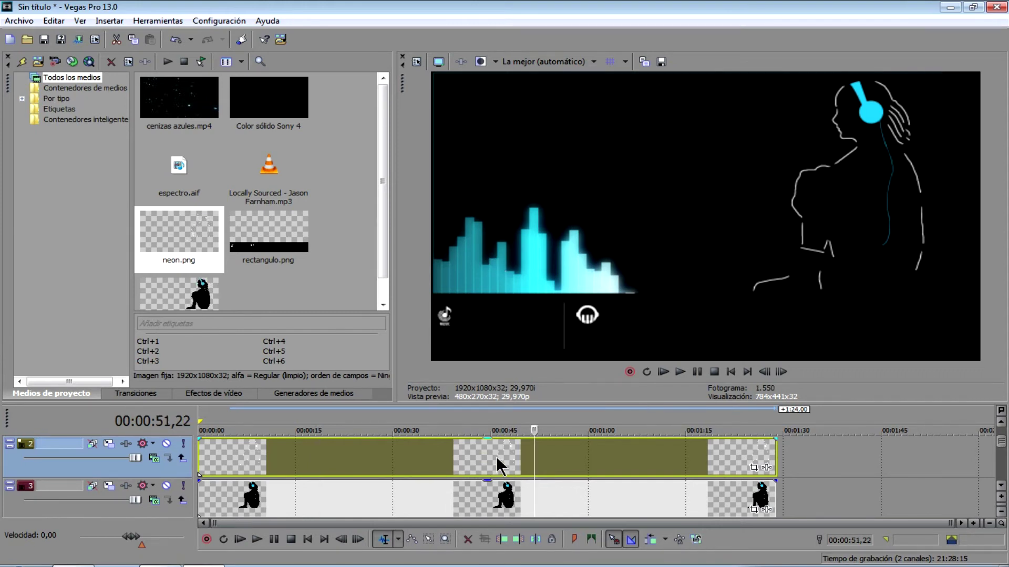
Examine the spectrum track's effect in the preview about 10 seconds in by muting and unmuting it.
{"action": "left_click", "coordinate": [349, 459]}
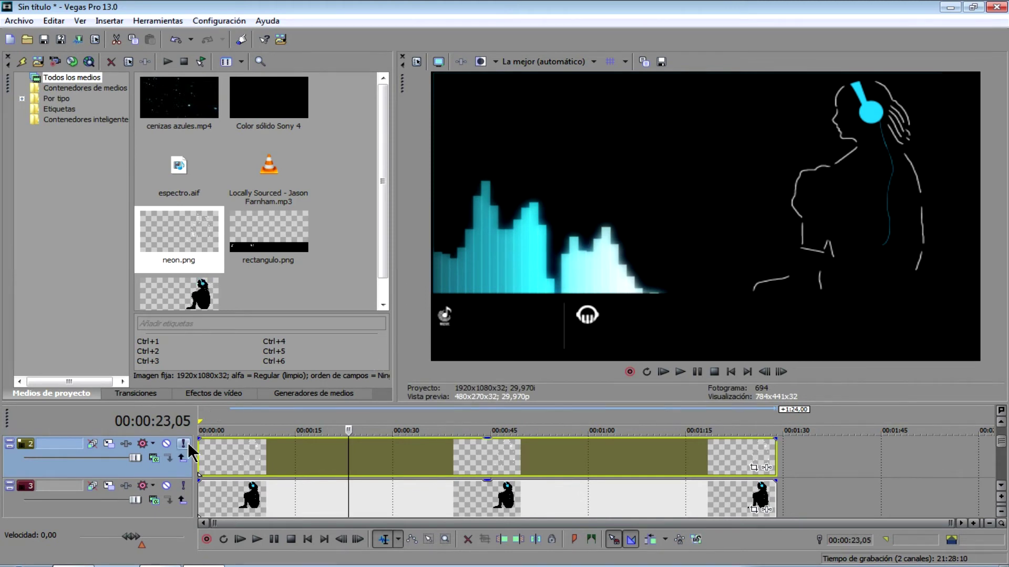
{"action": "left_click", "coordinate": [1000, 487]}
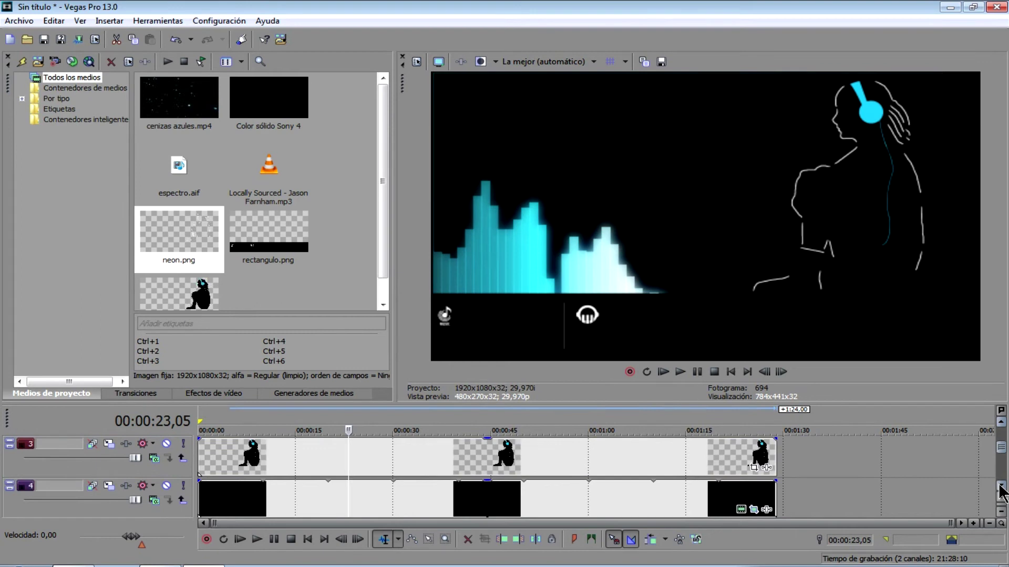
{"action": "left_click", "coordinate": [1000, 487]}
{"action": "left_click", "coordinate": [999, 487]}
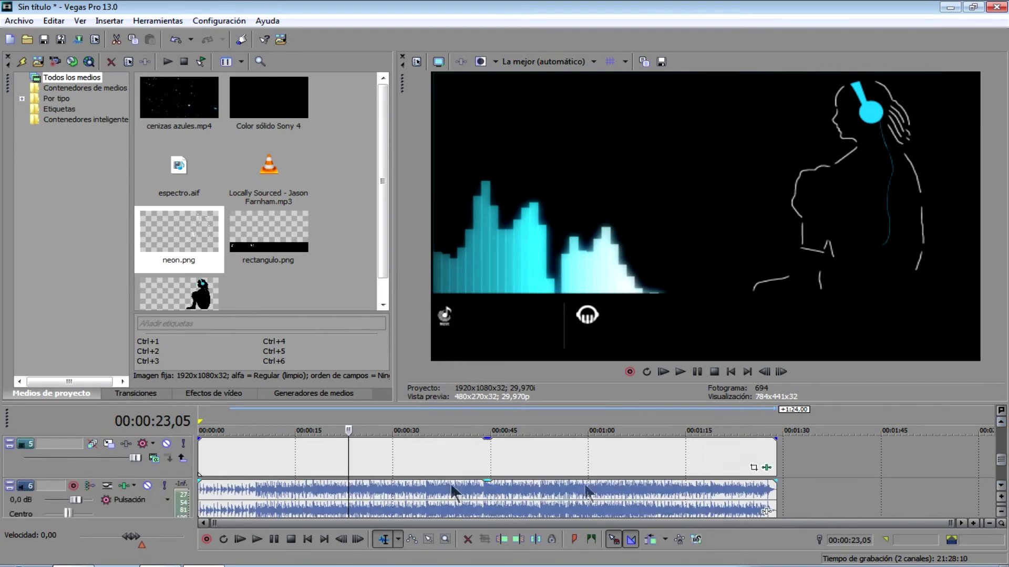
{"action": "left_click", "coordinate": [266, 468]}
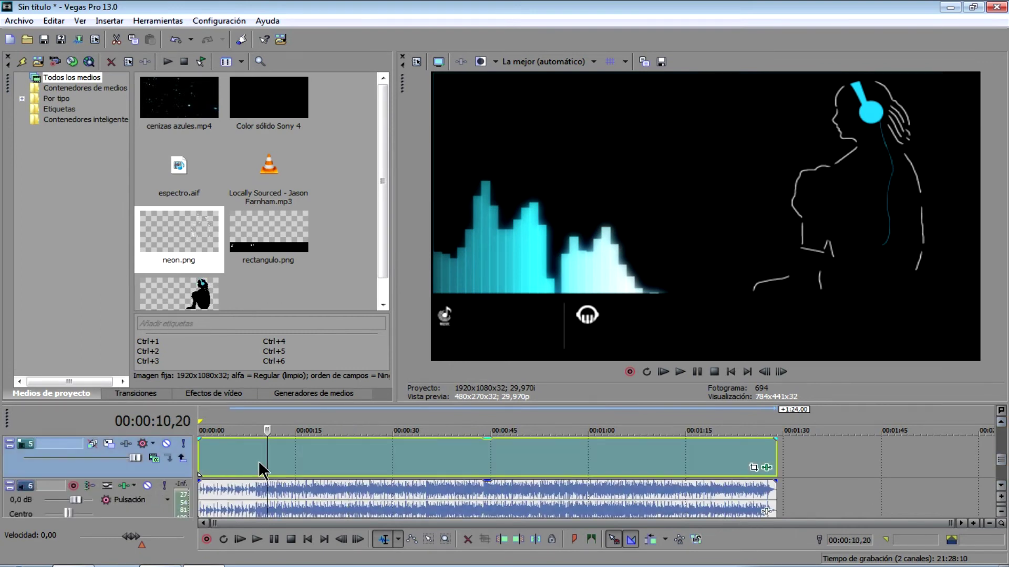
{"action": "left_click", "coordinate": [167, 444]}
{"action": "left_click", "coordinate": [166, 443]}
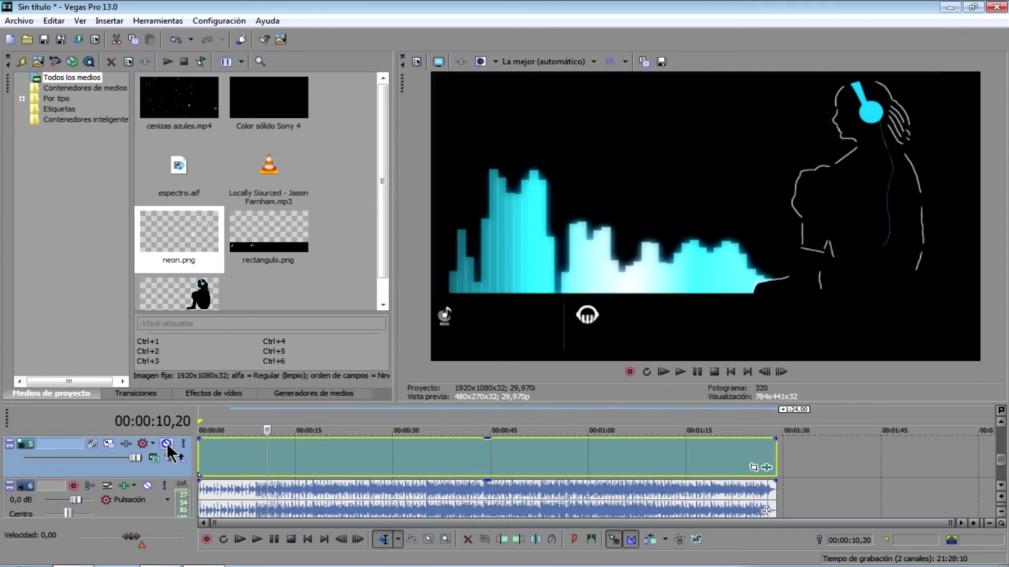
Raise the spectrum with Track Motion to a Y position of about 208, keeping horizontal movement locked.
{"action": "left_click", "coordinate": [106, 445]}
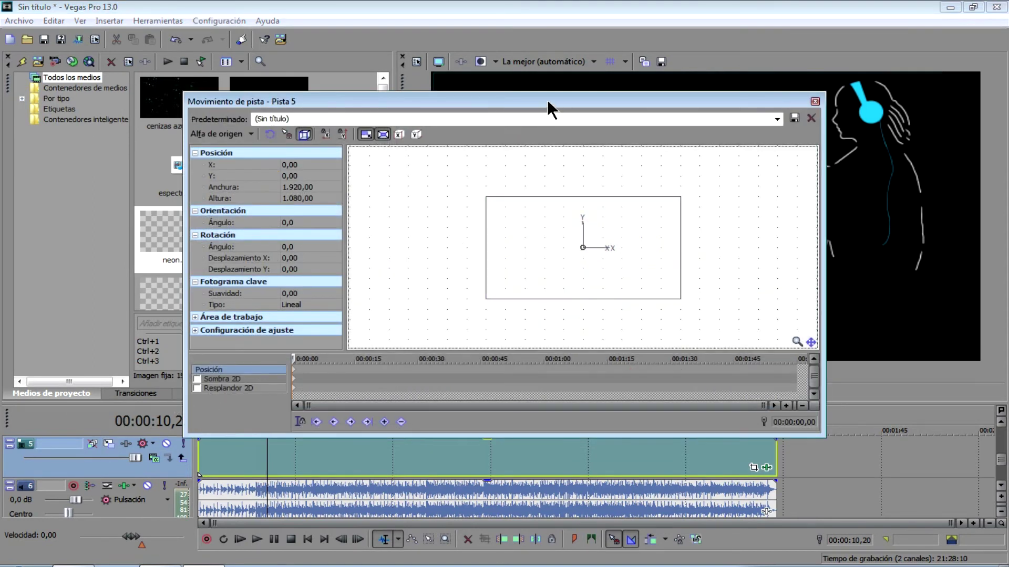
{"action": "left_click_drag", "start_coordinate": [547, 102], "coordinate": [423, 229]}
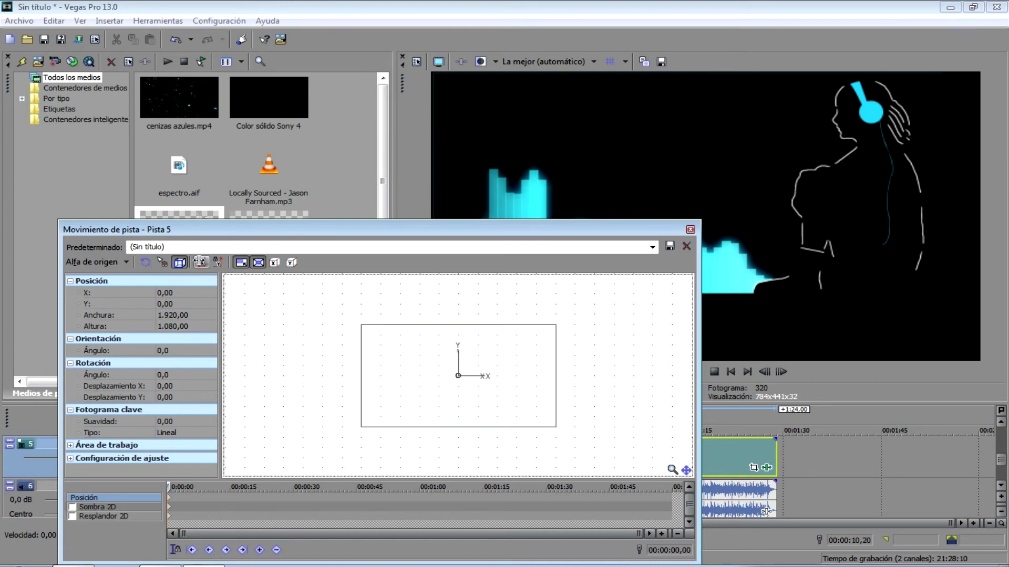
{"action": "left_click", "coordinate": [200, 262]}
{"action": "left_click_drag", "start_coordinate": [437, 224], "coordinate": [294, 219]}
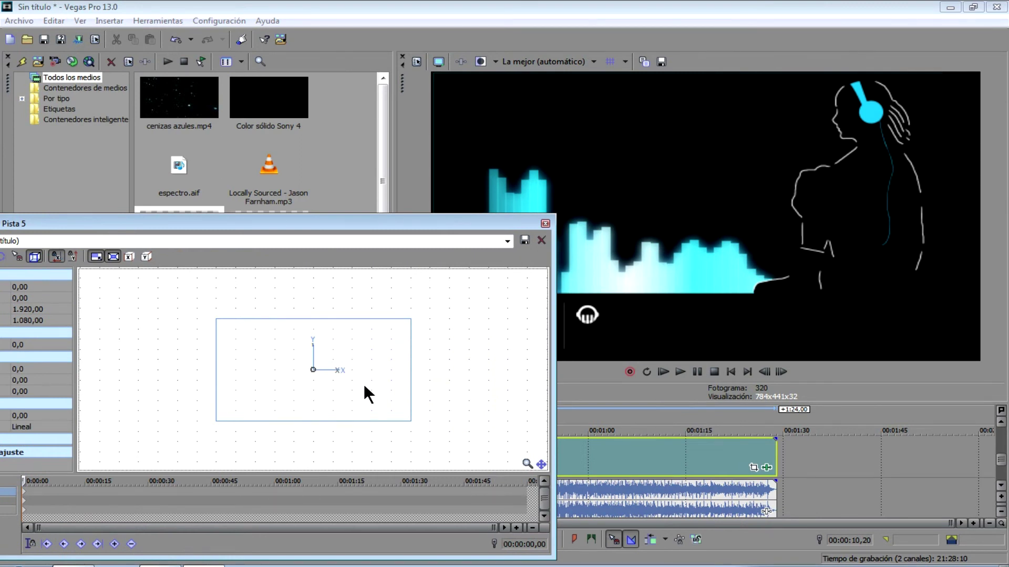
{"action": "mouse_move", "coordinate": [366, 386]}
{"action": "left_mouse_down"}
{"action": "mouse_move", "coordinate": [366, 357]}
{"action": "mouse_move", "coordinate": [366, 366]}
{"action": "left_mouse_up"}
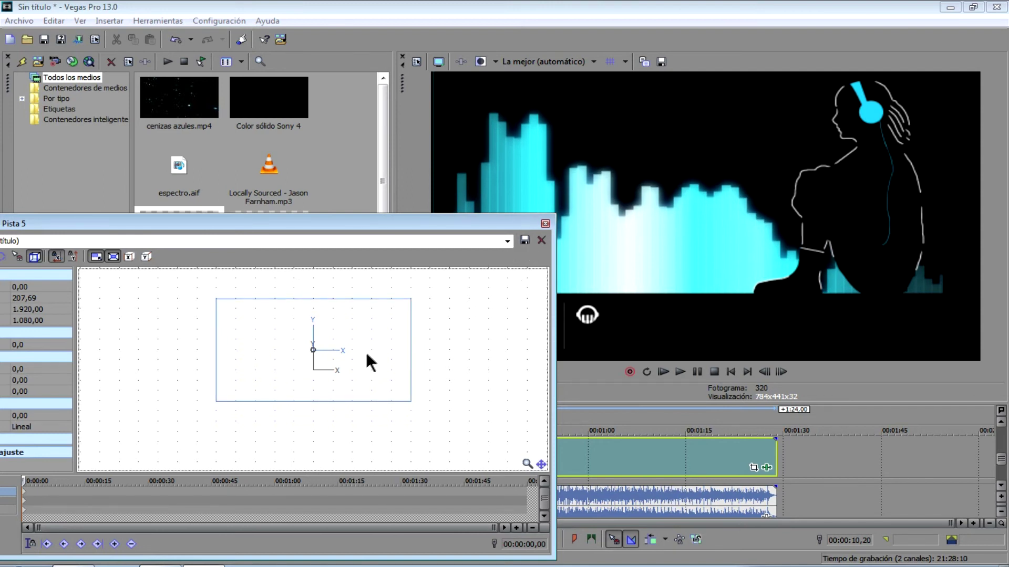
{"action": "left_click", "coordinate": [545, 223]}
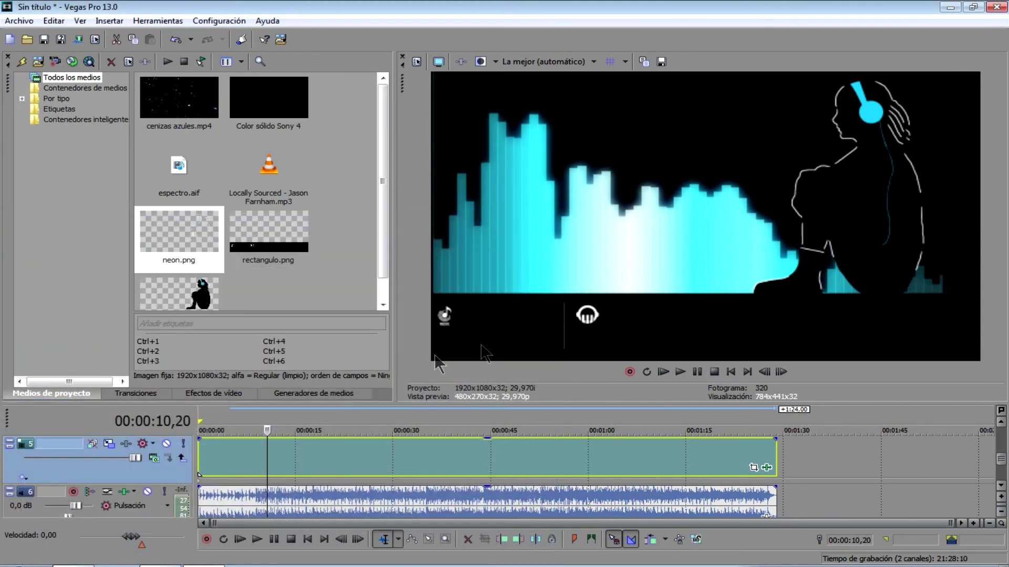
Insert an empty video track between the rectangle and neon tracks, checking the neon track by muting and unmuting it.
{"action": "scroll", "coordinate": [736, 473], "scroll_direction": "down", "scroll_amount": 3}
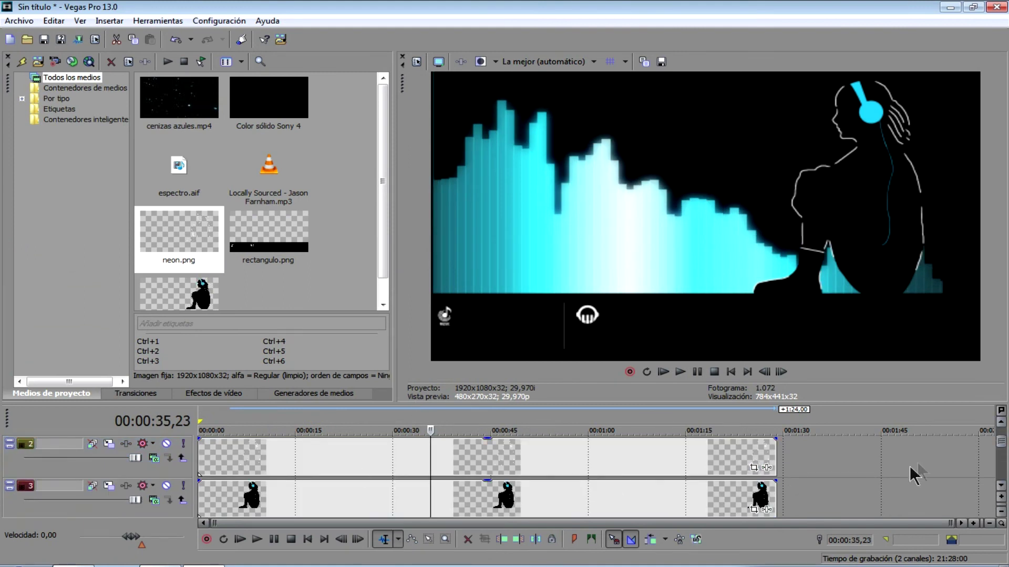
{"action": "scroll", "coordinate": [1004, 433], "scroll_direction": "up", "scroll_amount": 1}
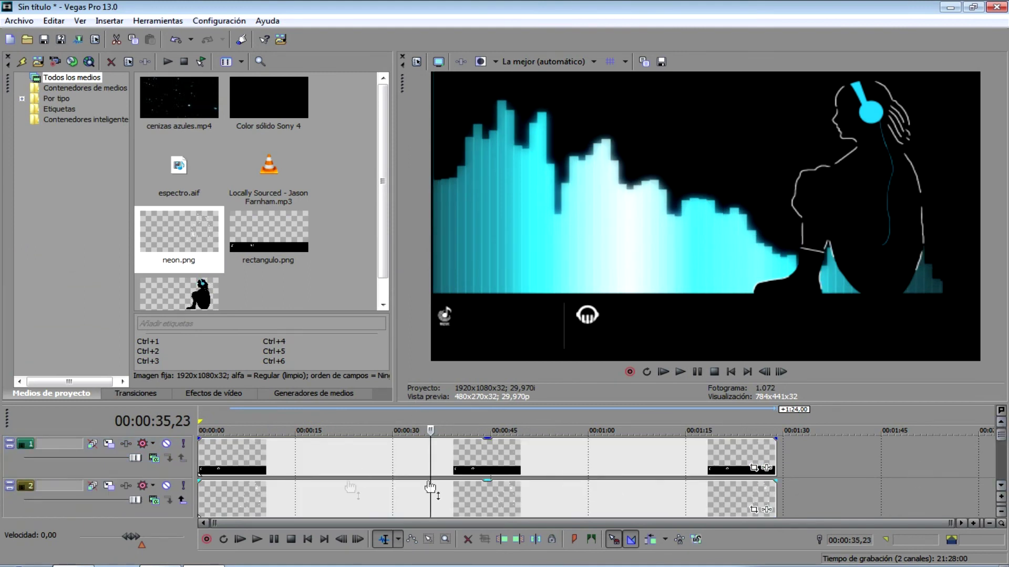
{"action": "left_click", "coordinate": [249, 498]}
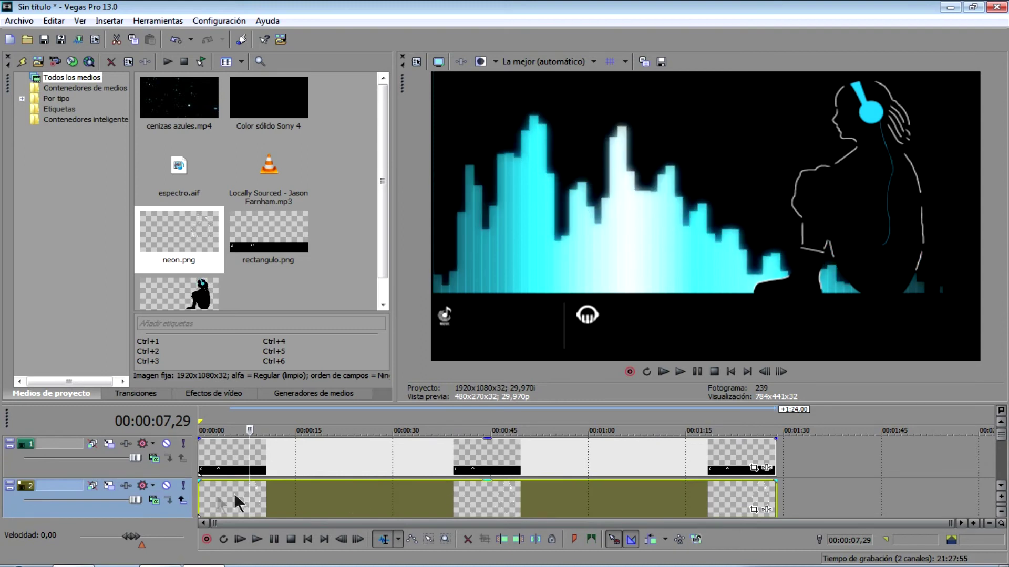
{"action": "right_click", "coordinate": [100, 512]}
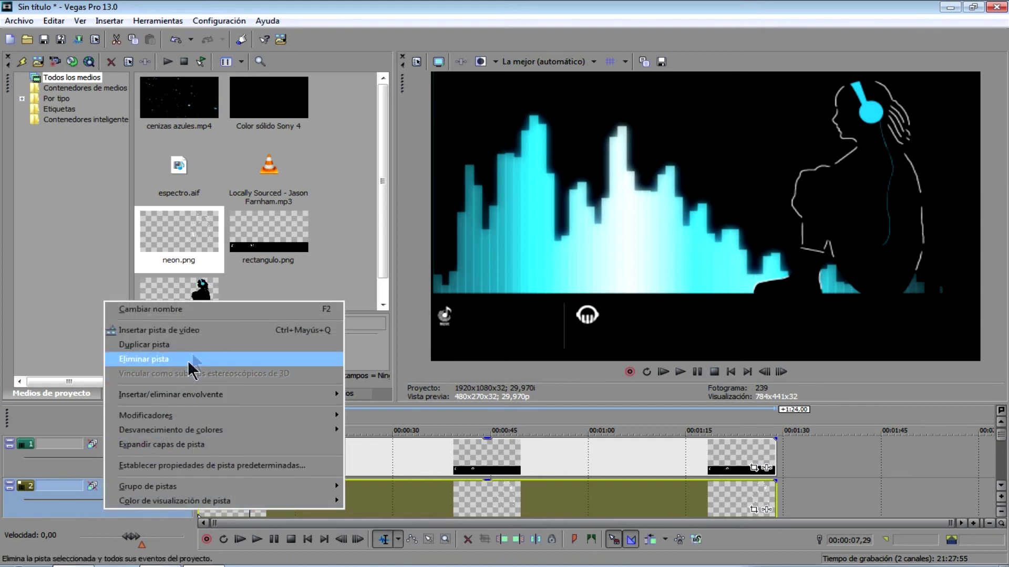
{"action": "left_click", "coordinate": [203, 335]}
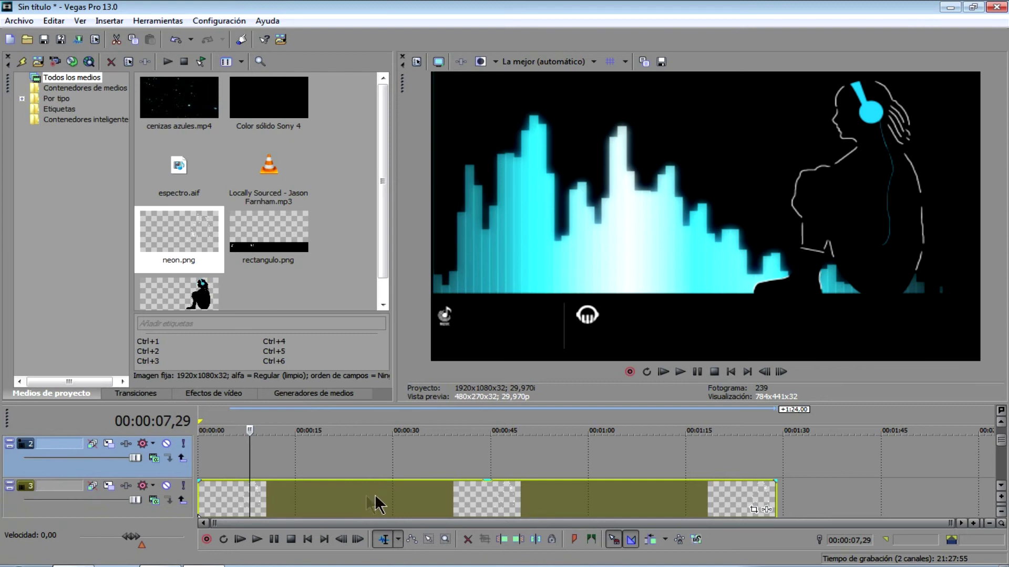
{"action": "left_click", "coordinate": [364, 503]}
{"action": "left_click", "coordinate": [167, 486]}
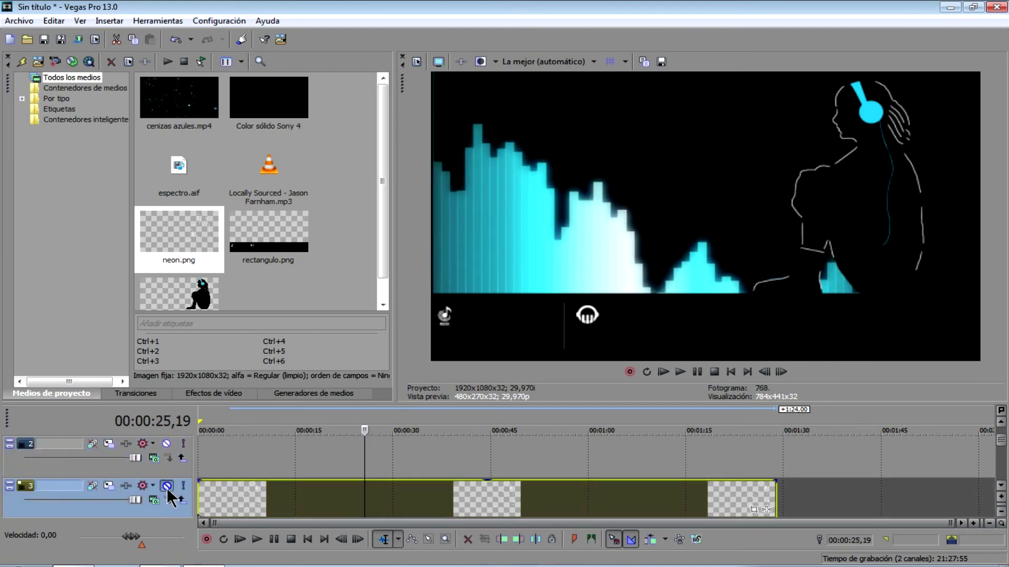
{"action": "left_click", "coordinate": [166, 486]}
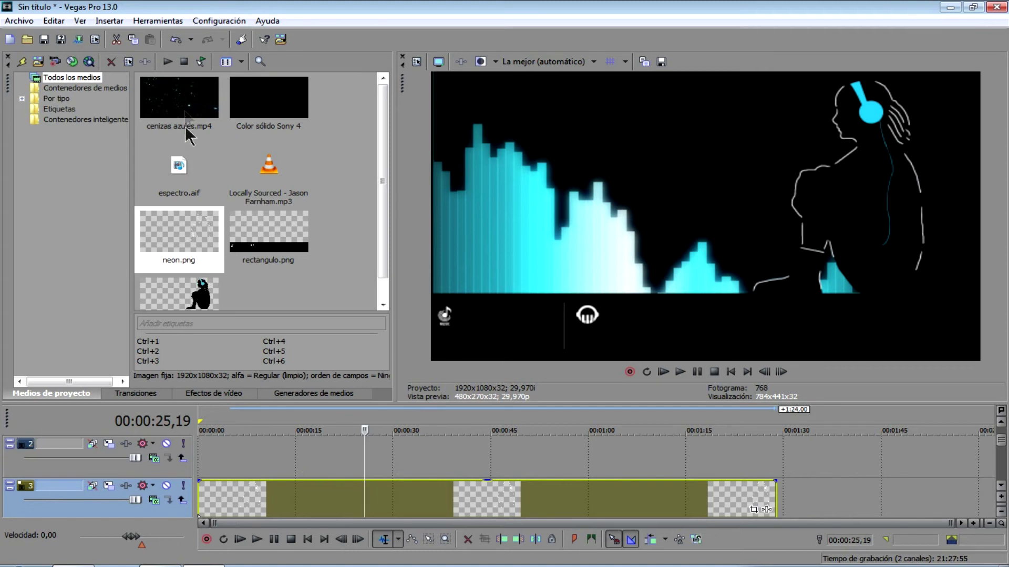
Place cenizas azules.mp4 at the very start of the empty video track above the neon outline.
{"action": "left_click", "coordinate": [196, 104]}
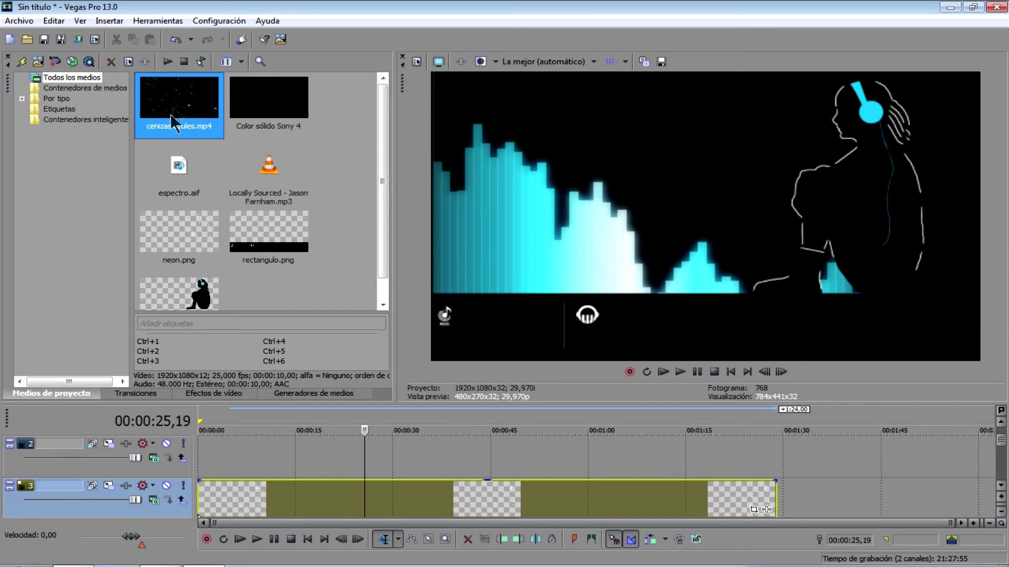
{"action": "left_click_drag", "start_coordinate": [175, 102], "coordinate": [205, 458]}
{"action": "left_click", "coordinate": [226, 464]}
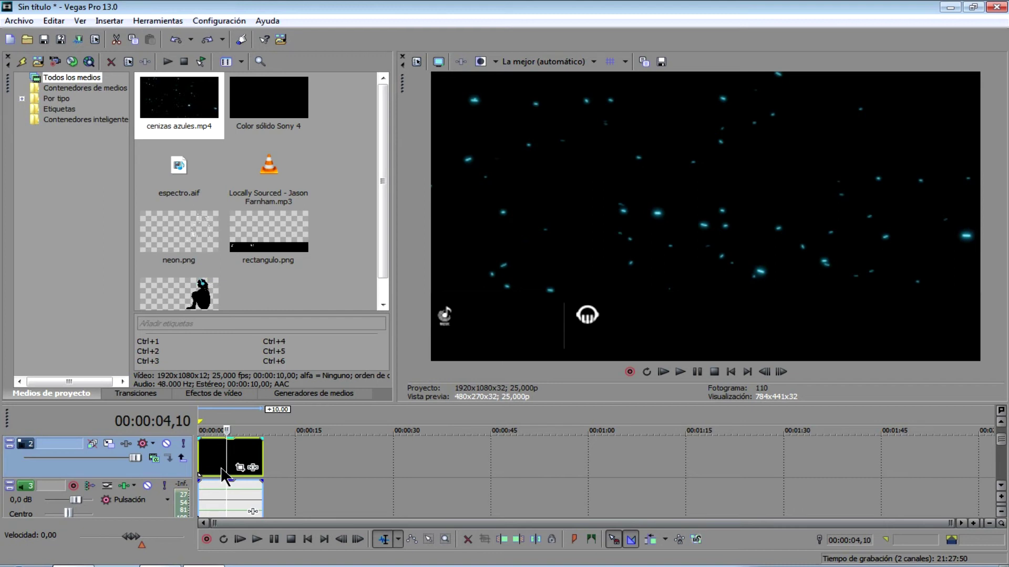
{"action": "left_click", "coordinate": [215, 459]}
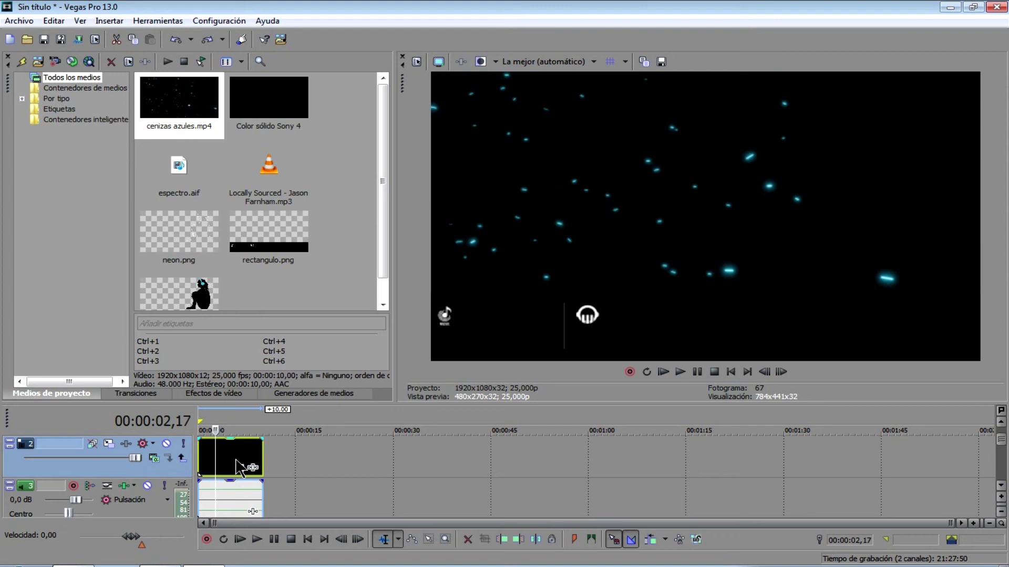
Delete the audio event of cenizas azules.mp4 and remove its emptied audio track.
{"action": "left_click", "coordinate": [235, 493]}
{"action": "left_click", "coordinate": [238, 492]}
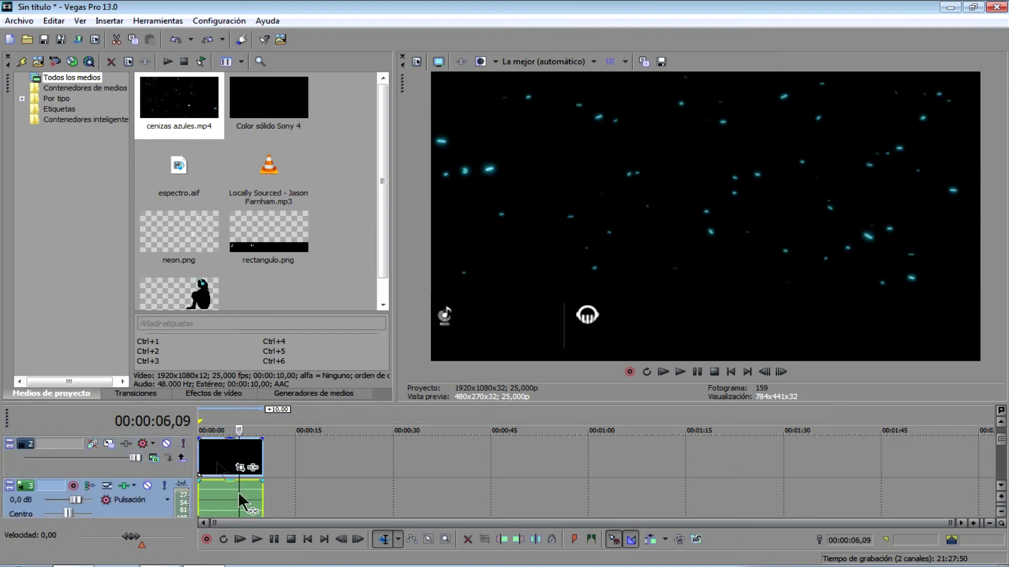
{"action": "left_click", "coordinate": [217, 460]}
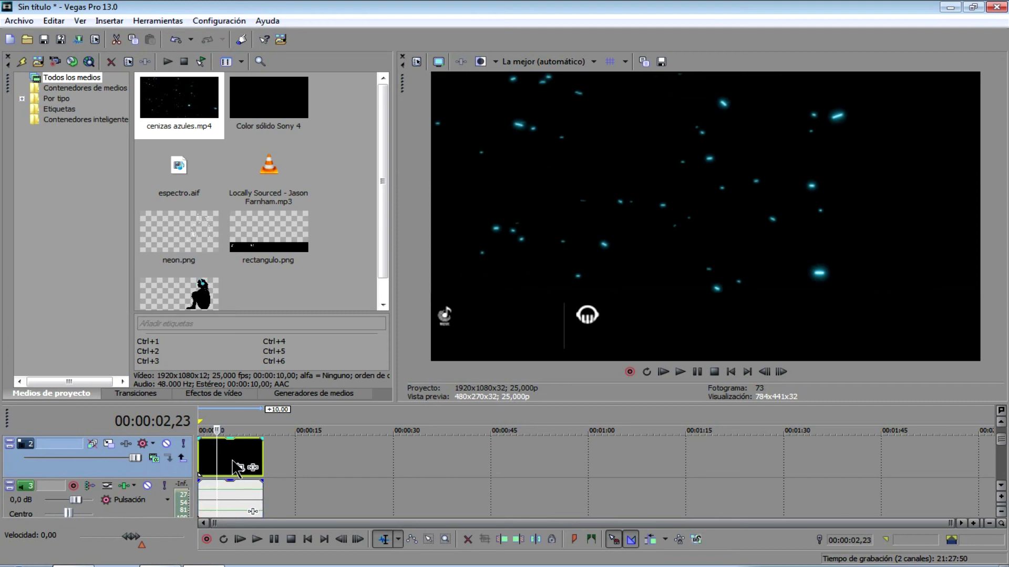
{"action": "left_click", "coordinate": [235, 491]}
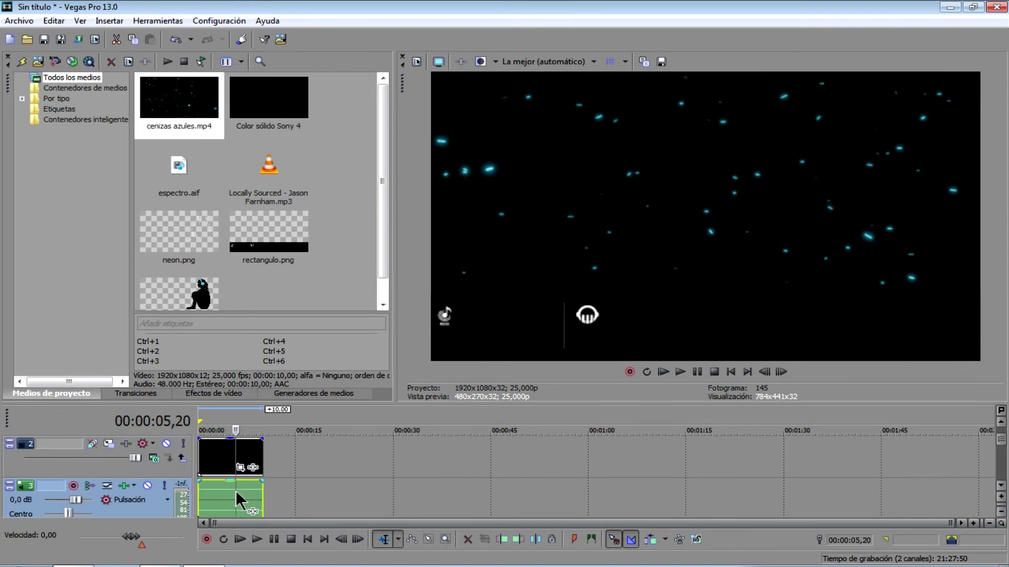
{"action": "left_click", "coordinate": [248, 453]}
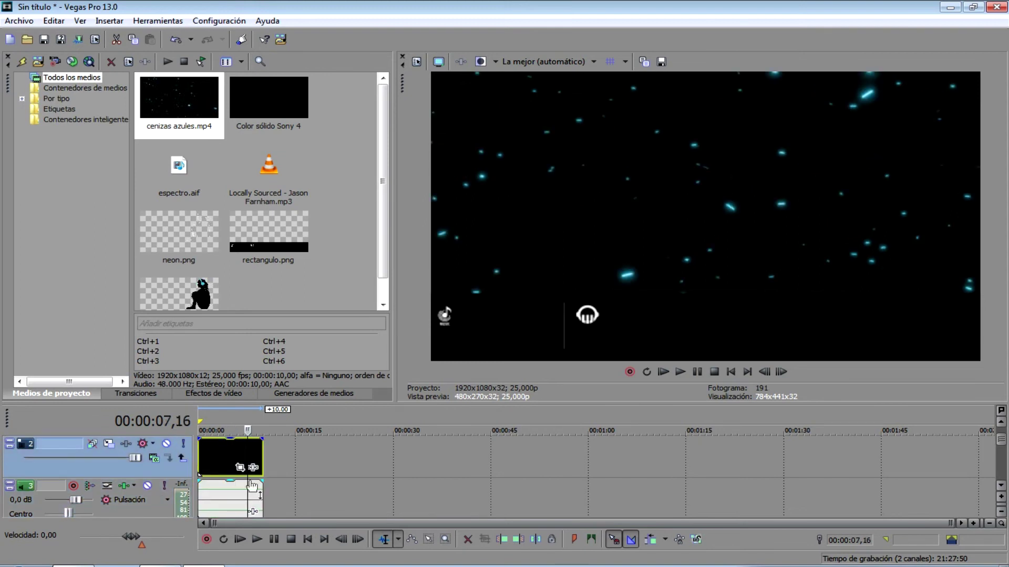
{"action": "left_click", "coordinate": [219, 503]}
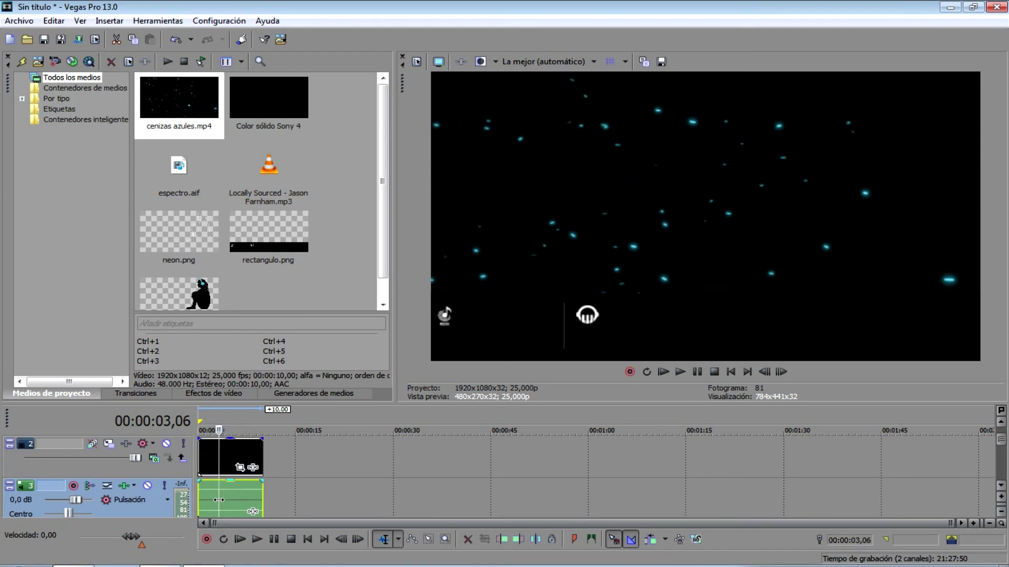
{"action": "key", "text": "Delete"}
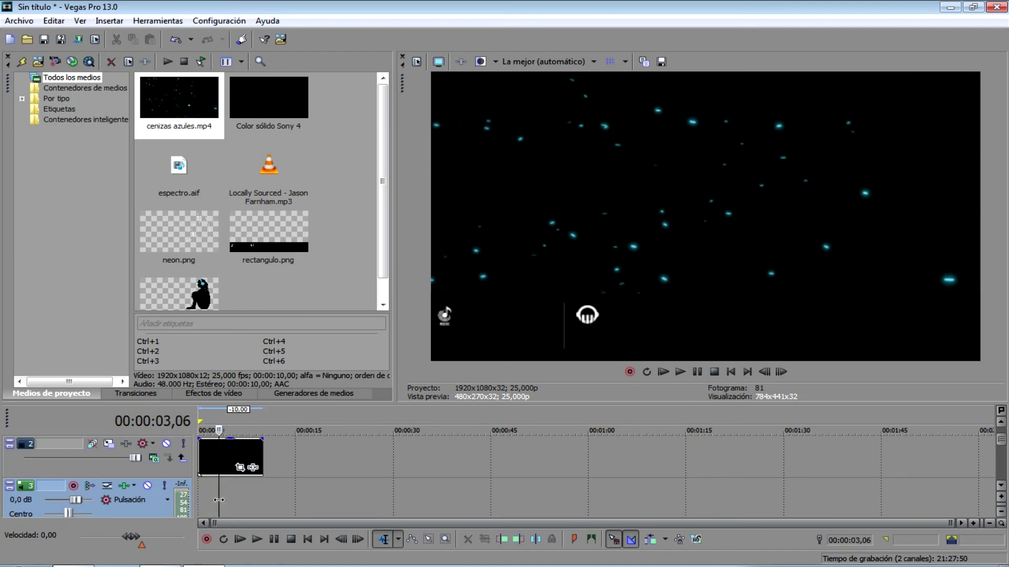
{"action": "right_click", "coordinate": [146, 517]}
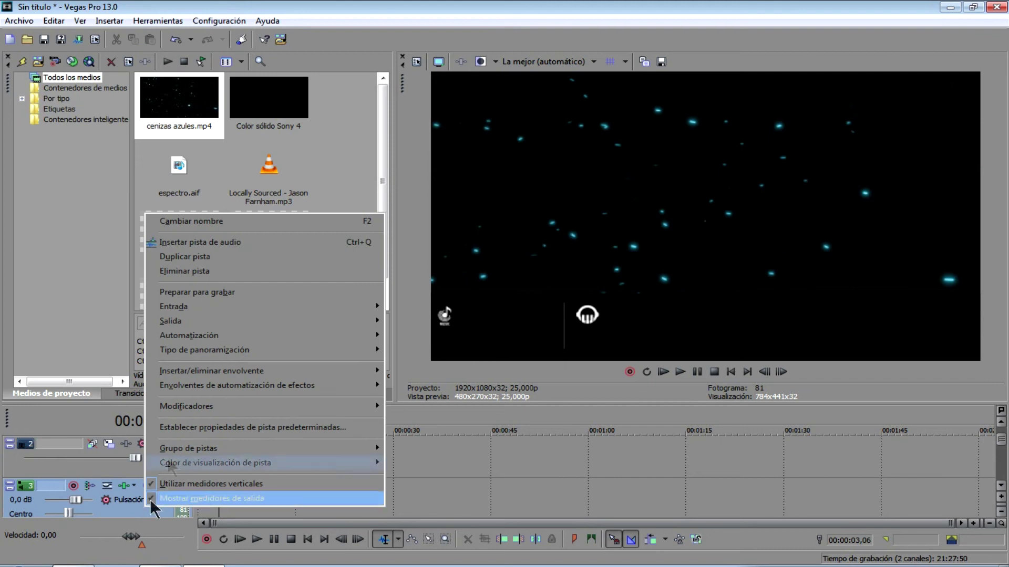
{"action": "left_click", "coordinate": [194, 272]}
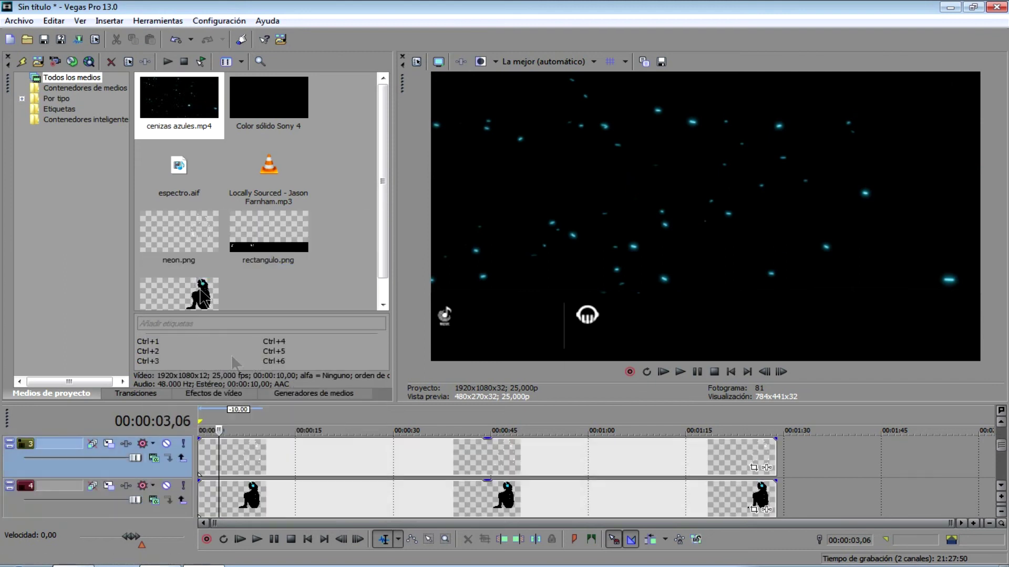
Extend the cenizas azules.mp4 clip until it ends together with the neon clip below it.
{"action": "left_click", "coordinate": [1000, 423]}
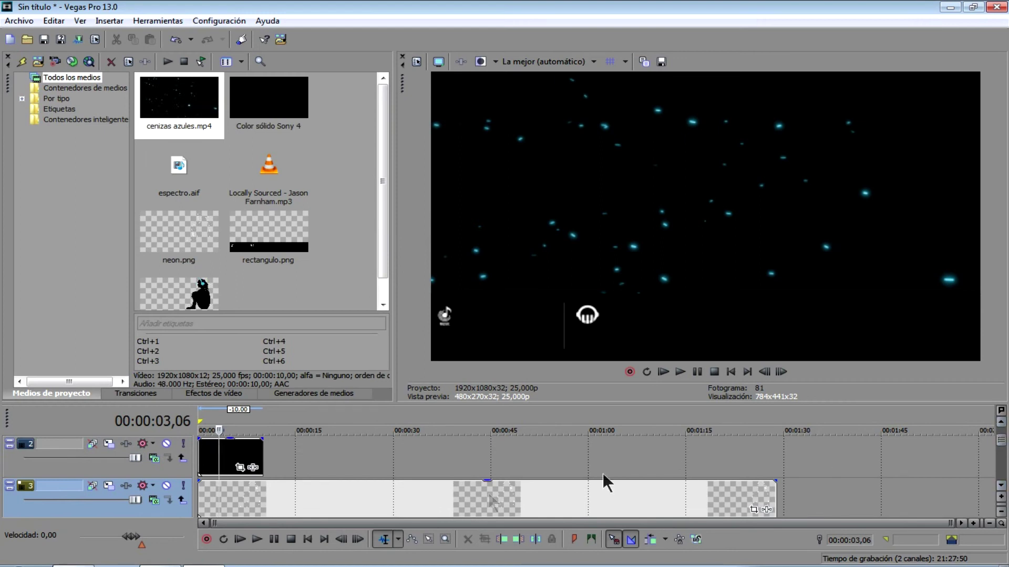
{"action": "left_click", "coordinate": [239, 458]}
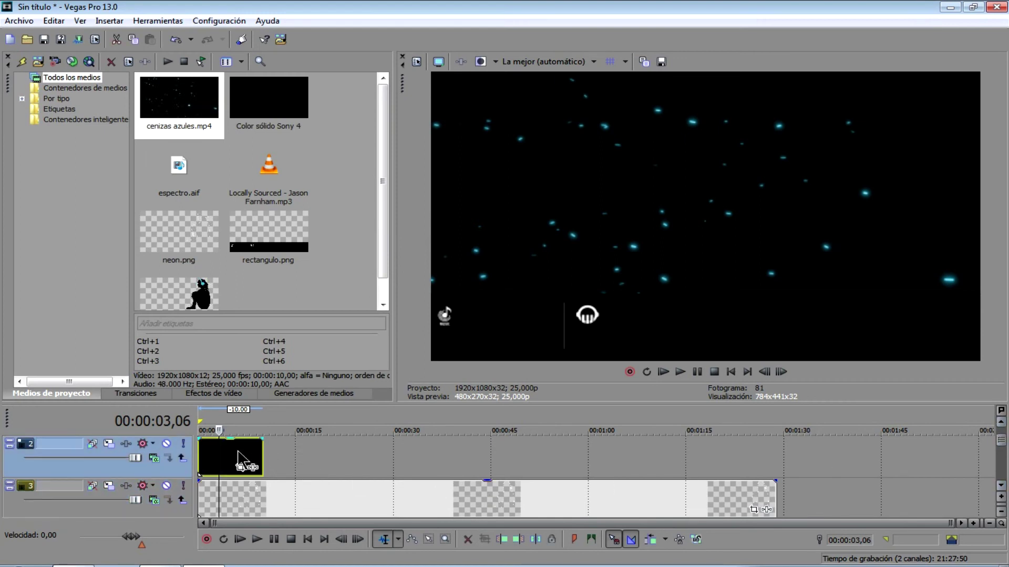
{"action": "left_click", "coordinate": [238, 458]}
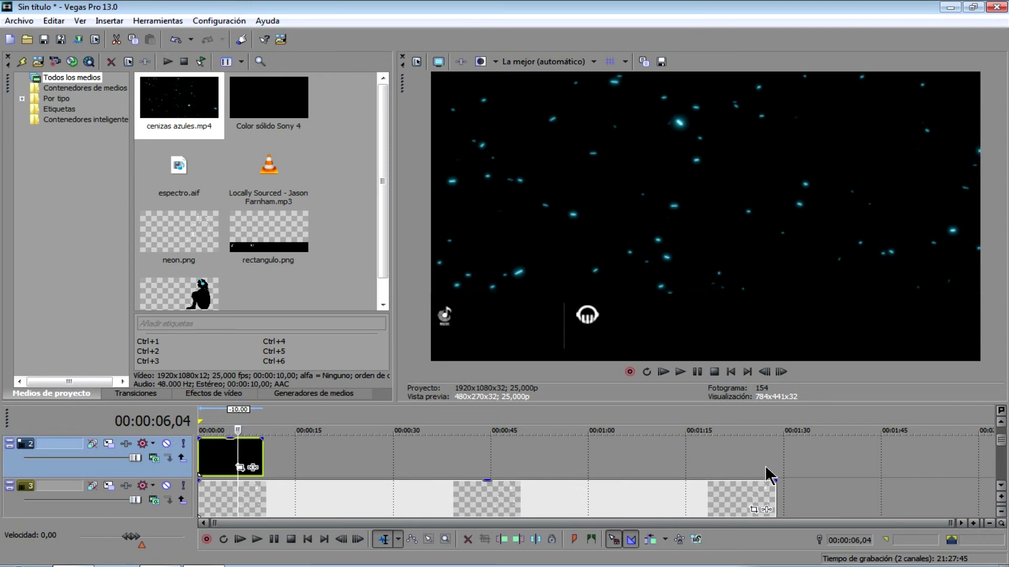
{"action": "left_click_drag", "start_coordinate": [261, 454], "coordinate": [770, 459]}
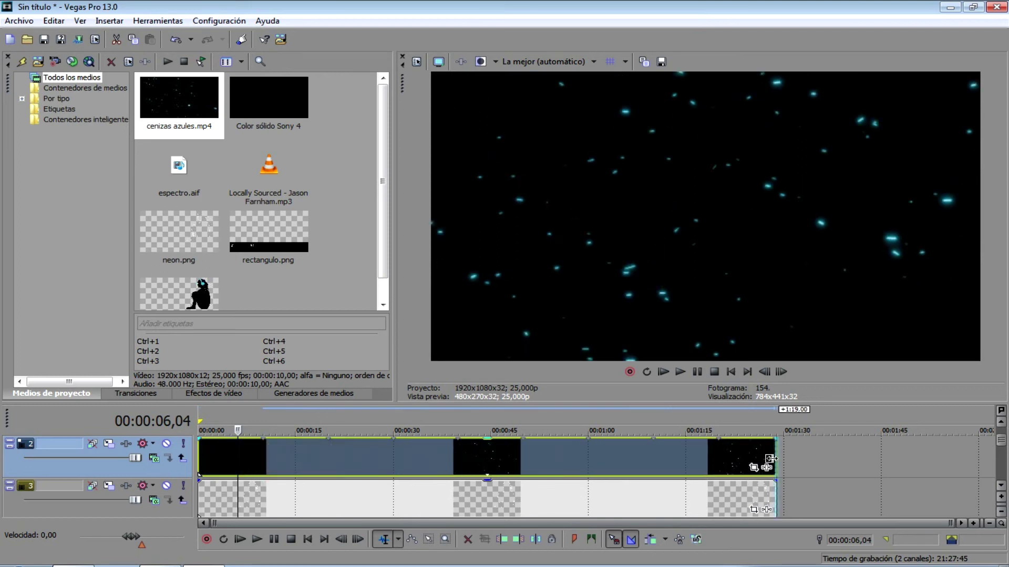
Set the compositing mode of the cenizas azules.mp4 track to Pantalla.
{"action": "left_click", "coordinate": [473, 462]}
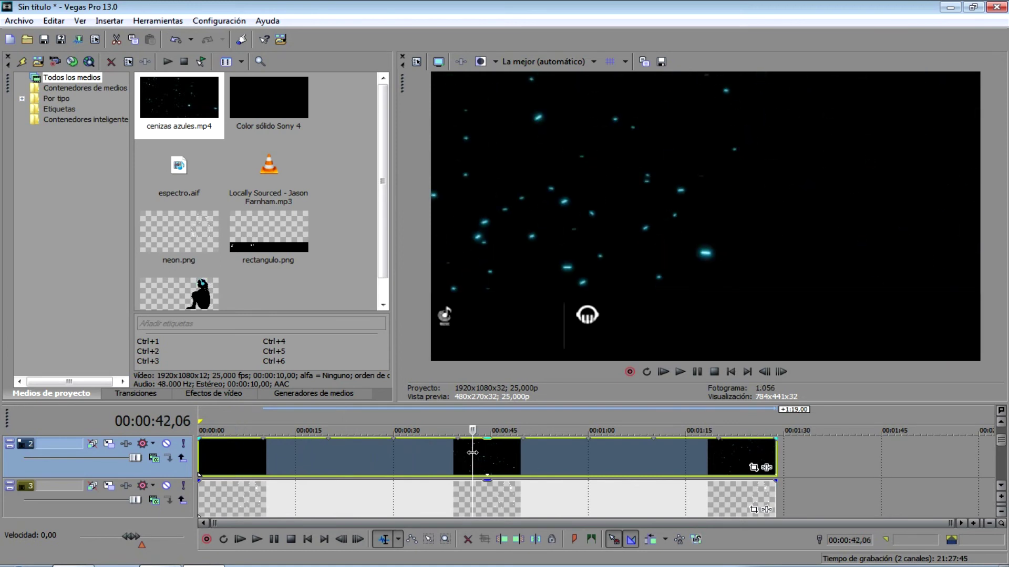
{"action": "left_click", "coordinate": [511, 459]}
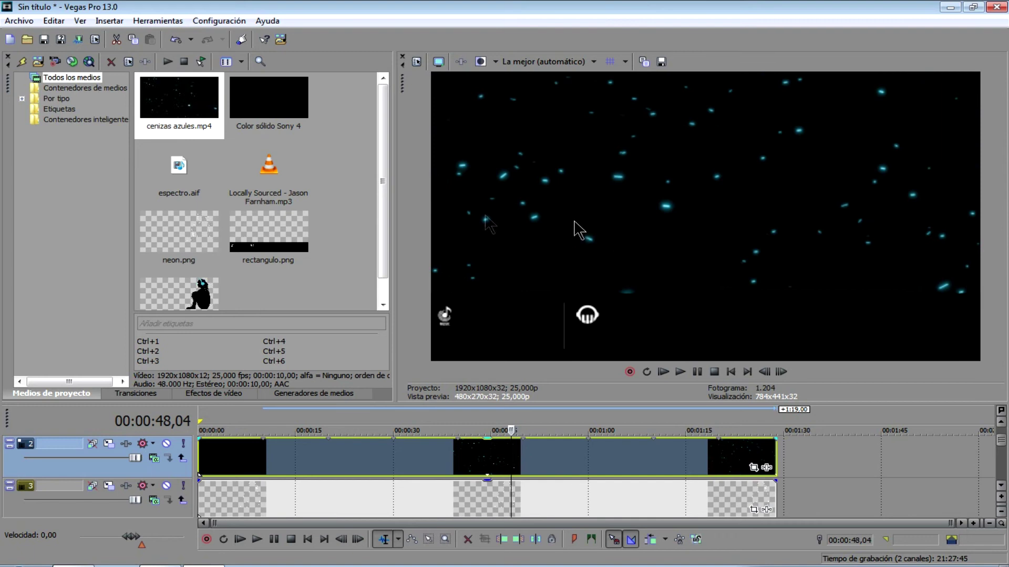
{"action": "left_click", "coordinate": [155, 459]}
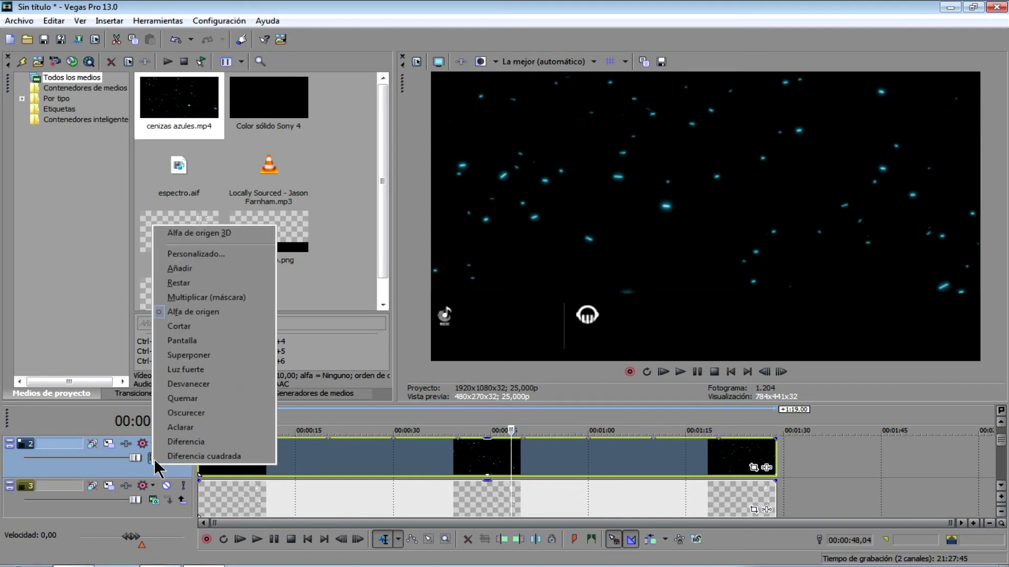
{"action": "left_click", "coordinate": [195, 344]}
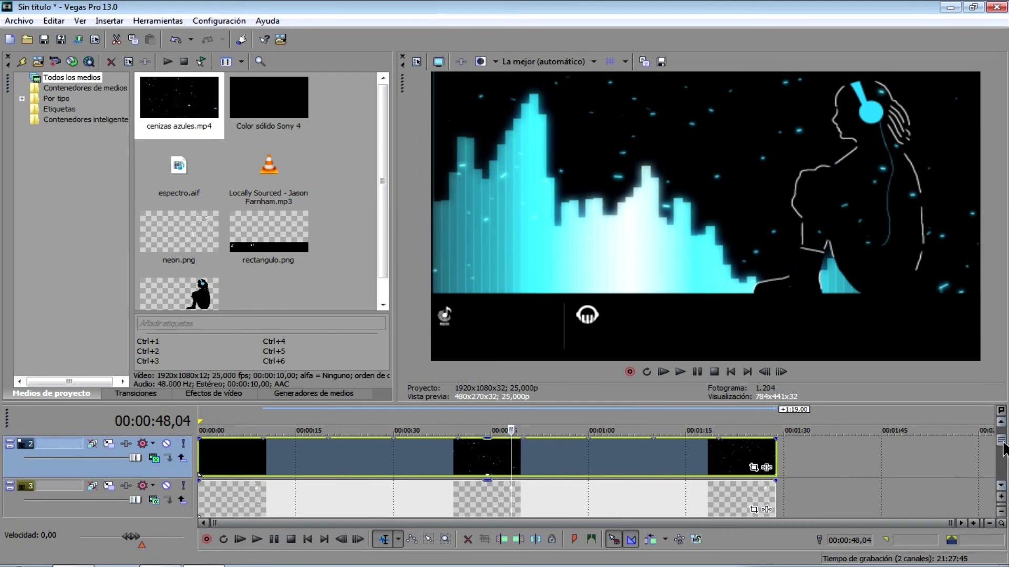
Insert an empty video track above the rectangle track at the head of the track list.
{"action": "scroll", "coordinate": [1003, 447], "scroll_direction": "up", "scroll_amount": 1}
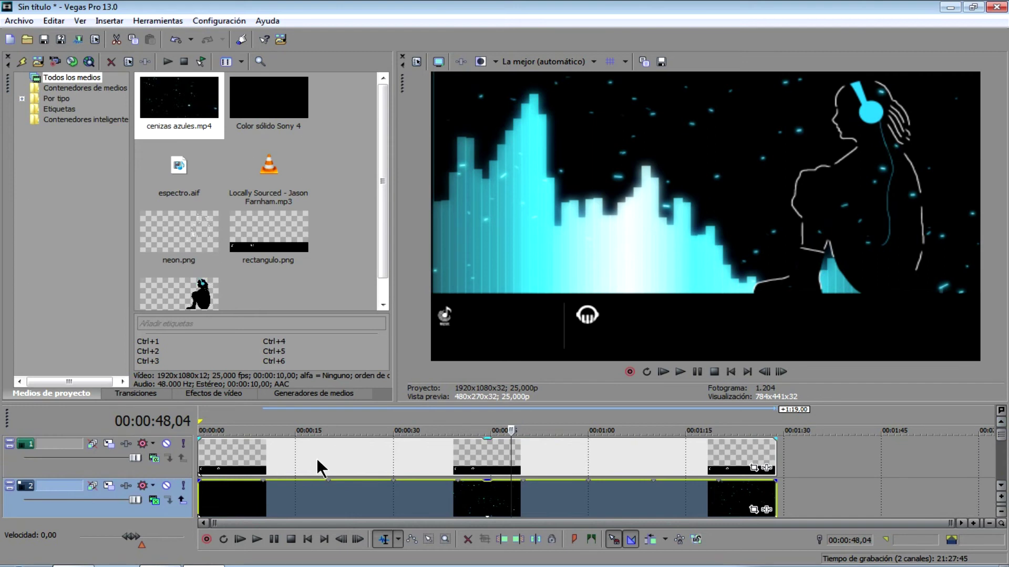
{"action": "right_click", "coordinate": [108, 468]}
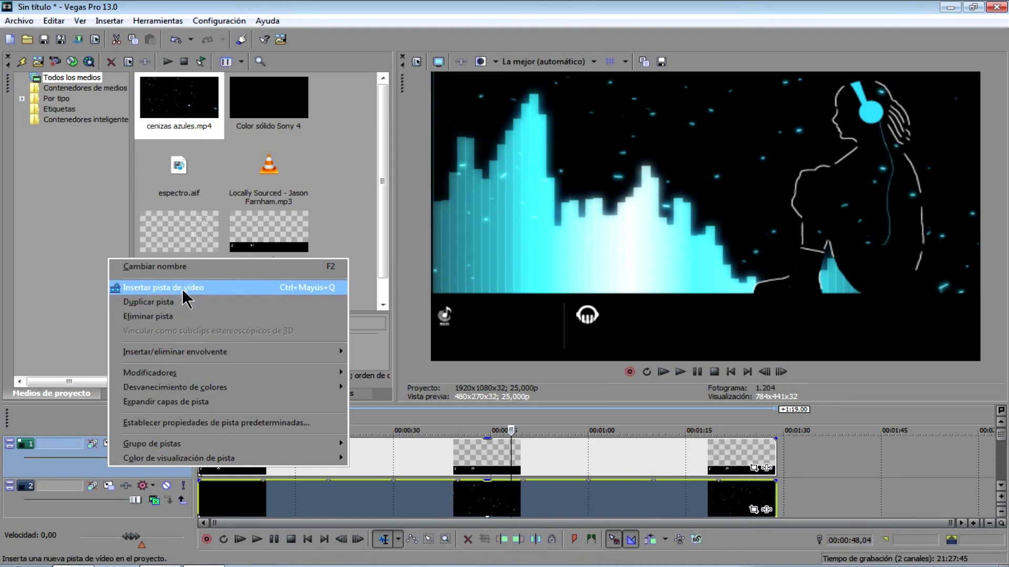
{"action": "left_click", "coordinate": [181, 288]}
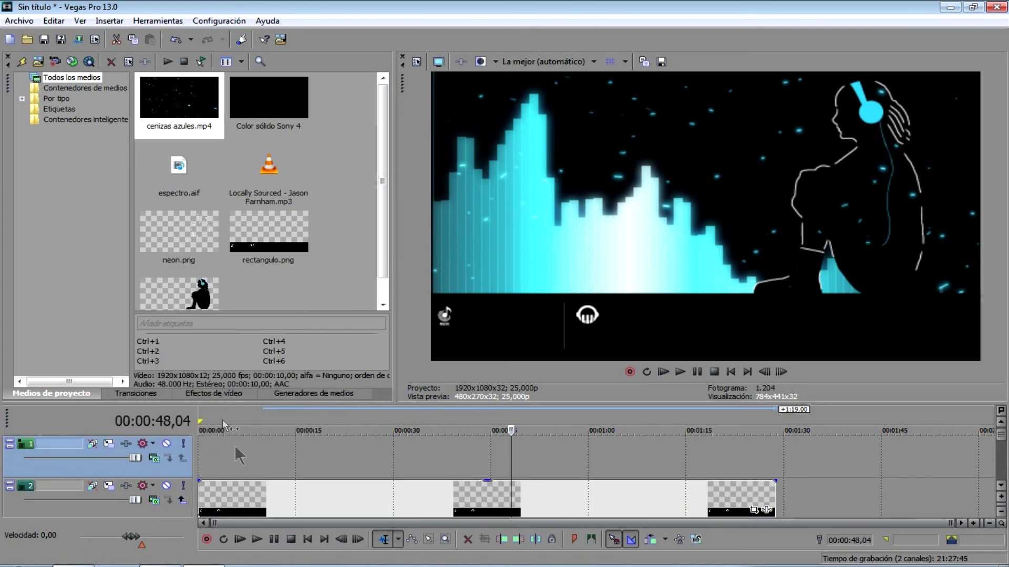
Add a text media event on the empty video track and set its sample text to size 16.
{"action": "right_click", "coordinate": [287, 460]}
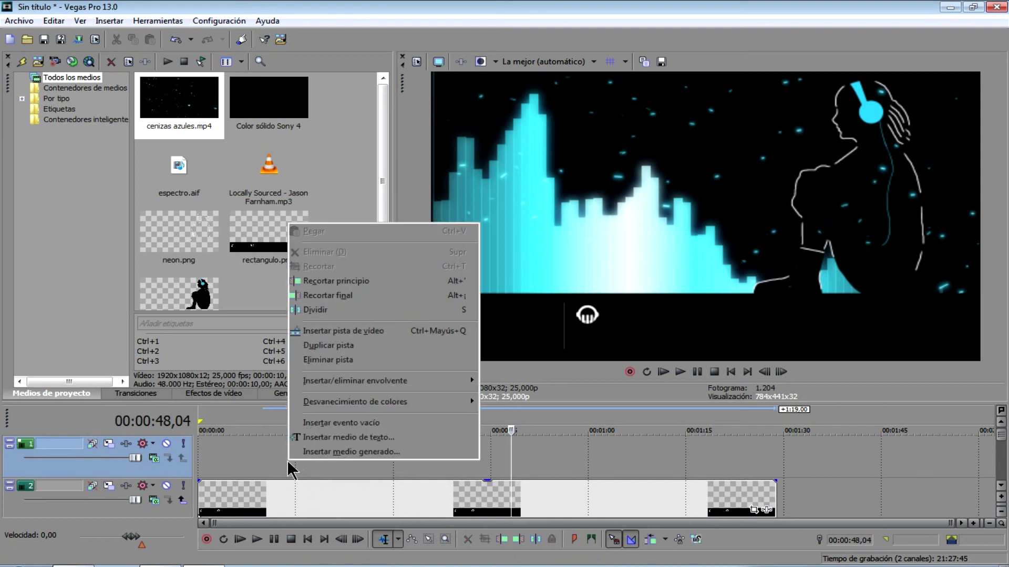
{"action": "left_click", "coordinate": [363, 438]}
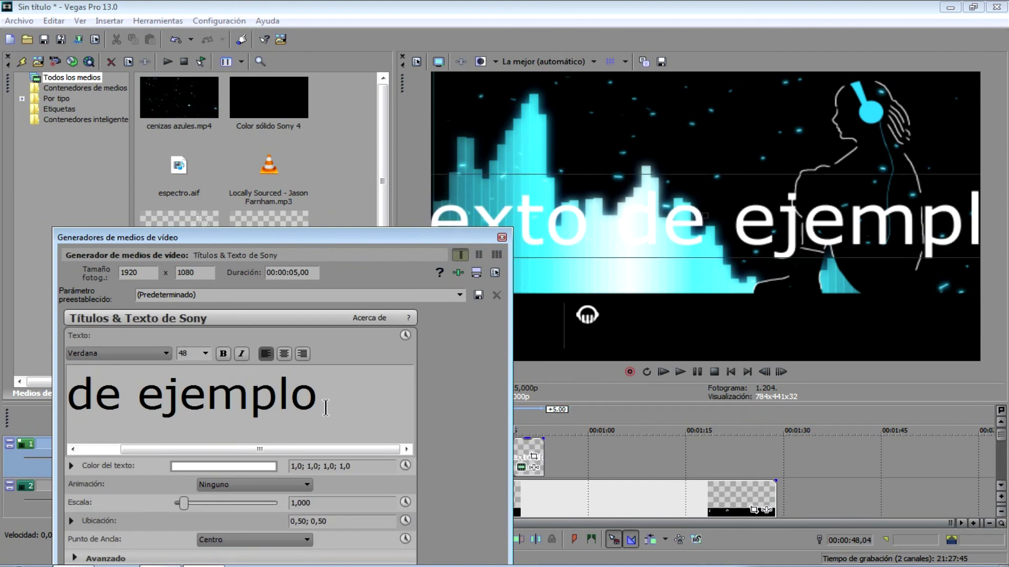
{"action": "left_click_drag", "start_coordinate": [326, 403], "coordinate": [186, 373]}
{"action": "left_click", "coordinate": [205, 353]}
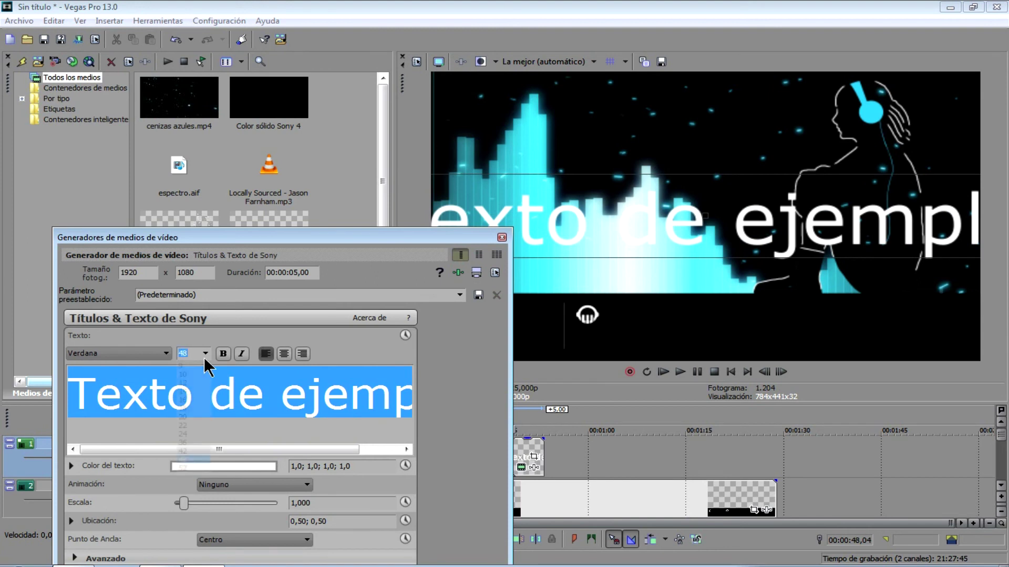
{"action": "left_click", "coordinate": [189, 400]}
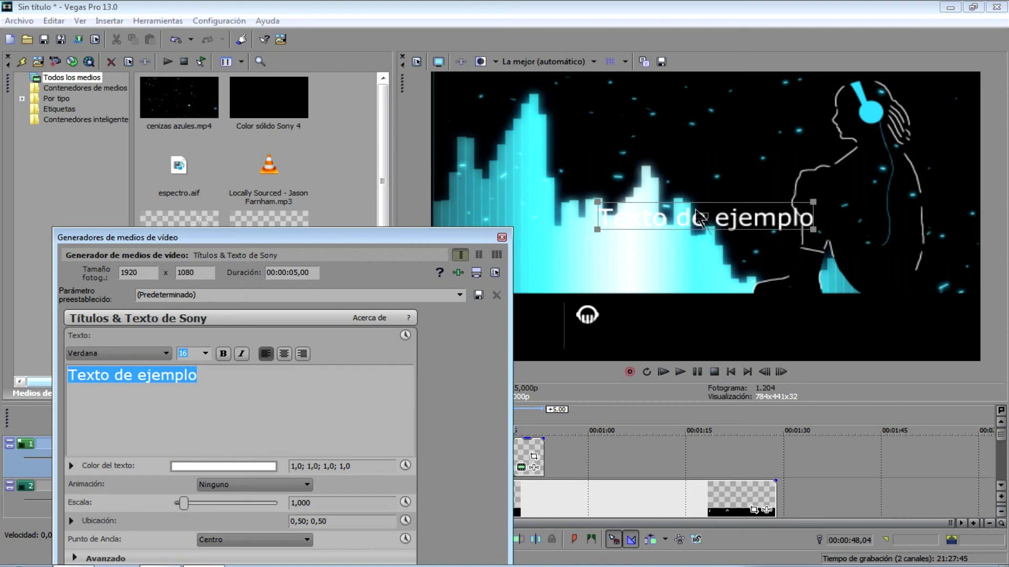
Move the sample text into the black info bar beside the headphone icon, at about location 0,56; 0,12.
{"action": "left_click", "coordinate": [710, 235]}
{"action": "left_click_drag", "start_coordinate": [710, 235], "coordinate": [711, 251]}
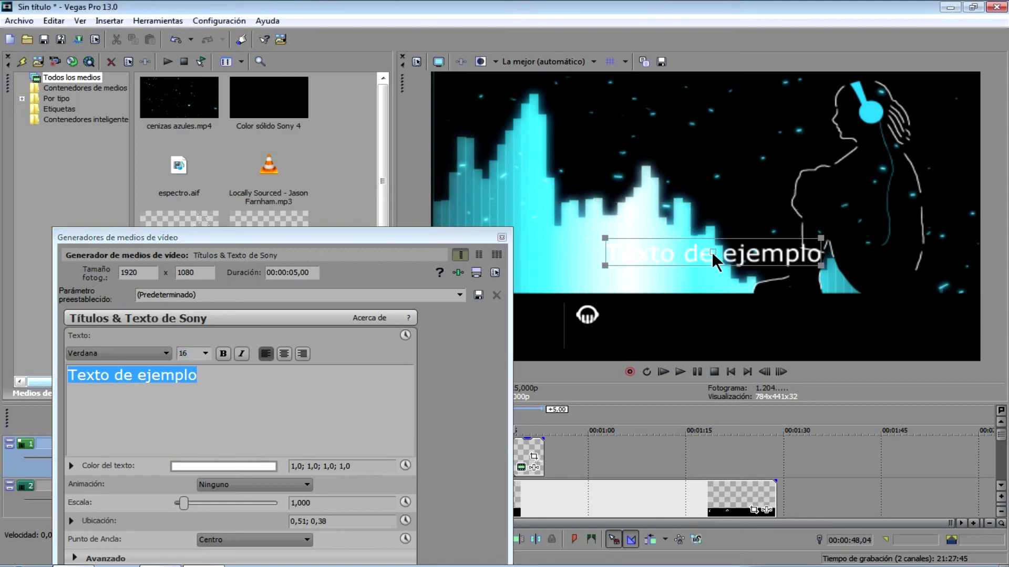
{"action": "mouse_move", "coordinate": [726, 320]}
{"action": "left_mouse_down"}
{"action": "mouse_move", "coordinate": [735, 328]}
{"action": "mouse_move", "coordinate": [738, 318]}
{"action": "left_mouse_up"}
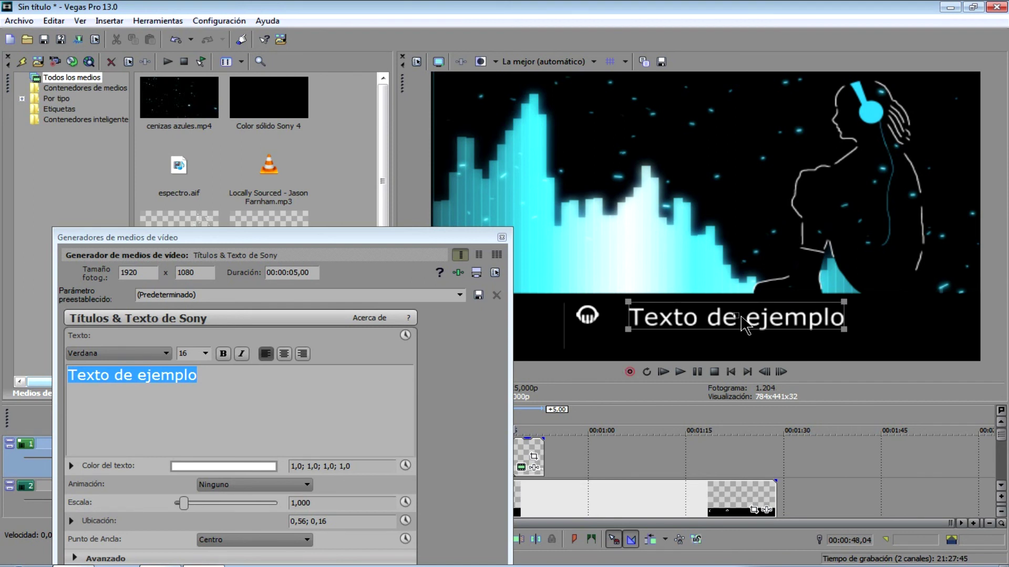
{"action": "mouse_move", "coordinate": [743, 325]}
{"action": "left_mouse_down"}
{"action": "mouse_move", "coordinate": [743, 334]}
{"action": "mouse_move", "coordinate": [738, 327]}
{"action": "left_mouse_up"}
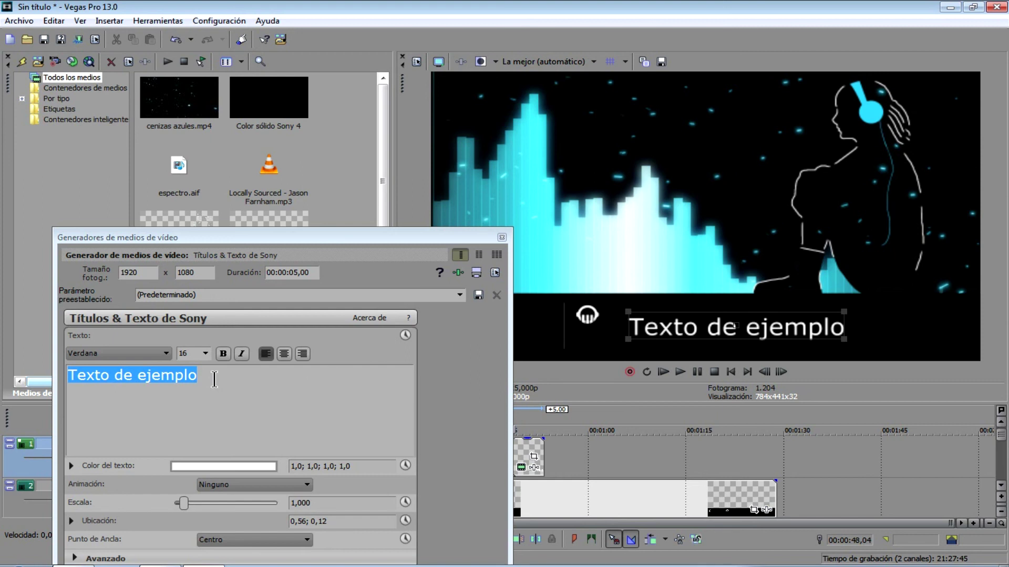
Replace the sample text with "Karlosnun Tutoriales" and close the media generator.
{"action": "left_click_drag", "start_coordinate": [215, 379], "coordinate": [79, 376]}
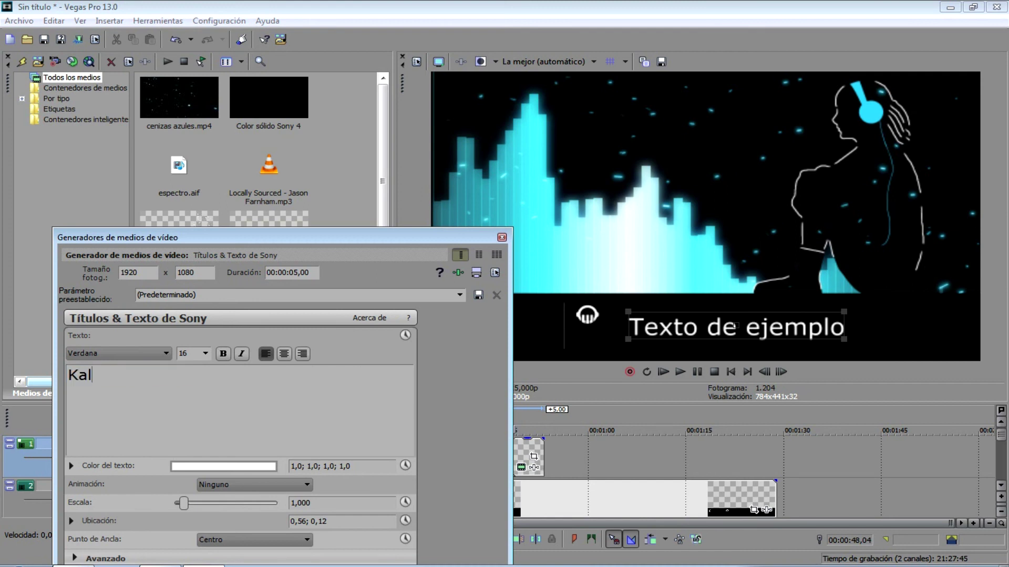
{"action": "type", "text": "rlos "}
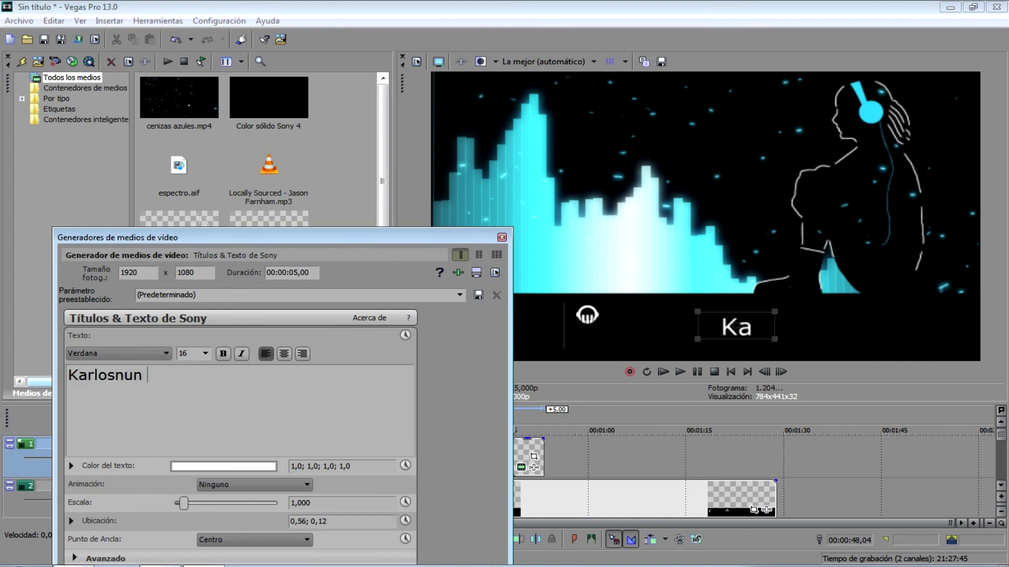
{"action": "type", "text": "nun Tu"}
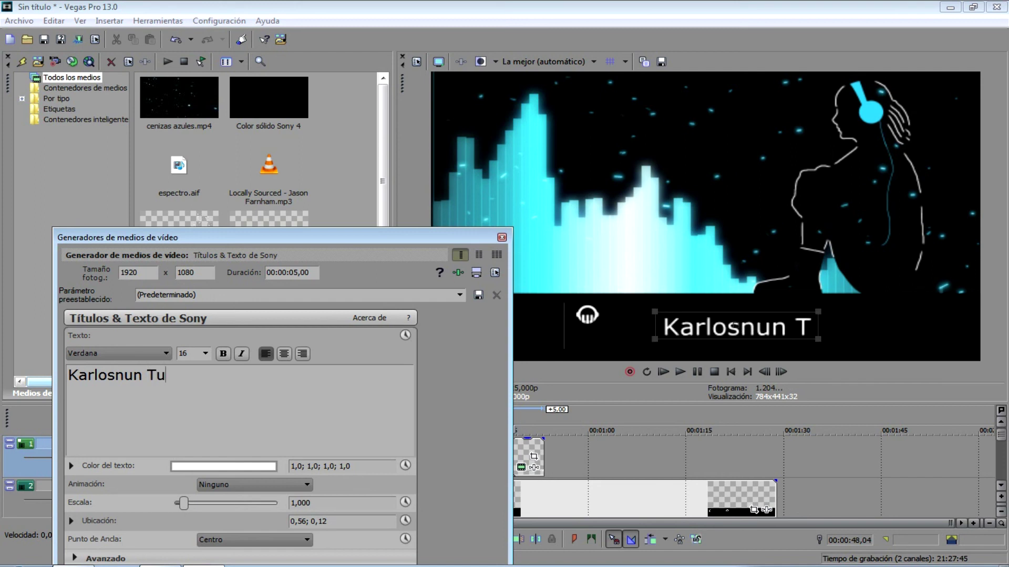
{"action": "type", "text": "toriales"}
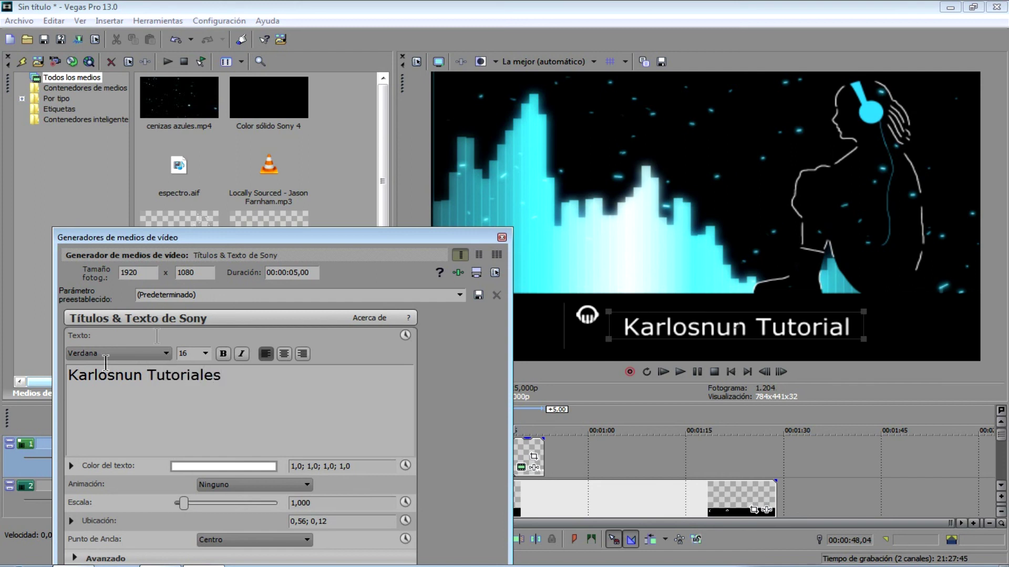
{"action": "left_click", "coordinate": [502, 237]}
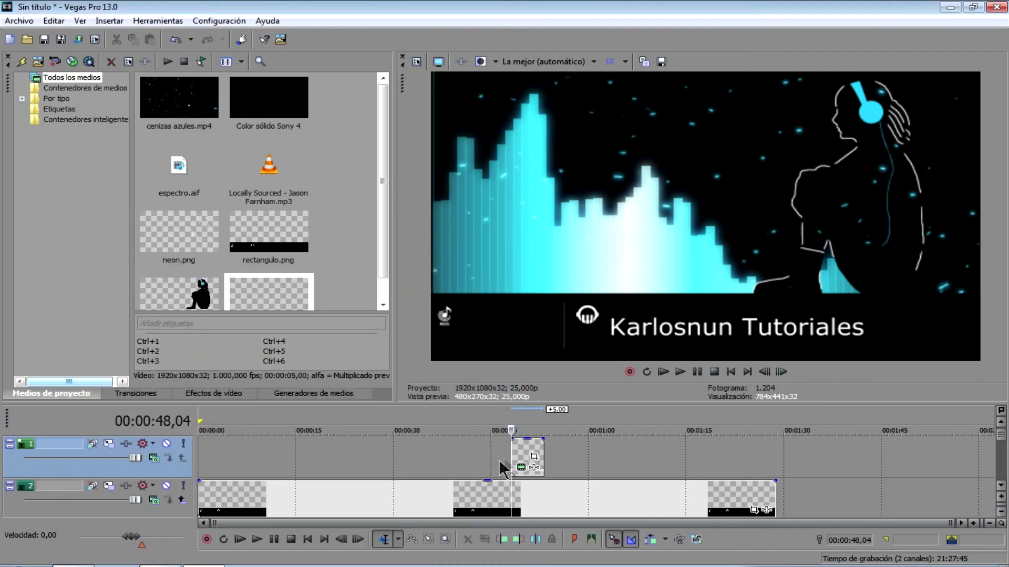
Move the text event to the timeline start, extend it to the end of the rectangle clip, and preview it at several points.
{"action": "left_click_drag", "start_coordinate": [522, 456], "coordinate": [205, 462]}
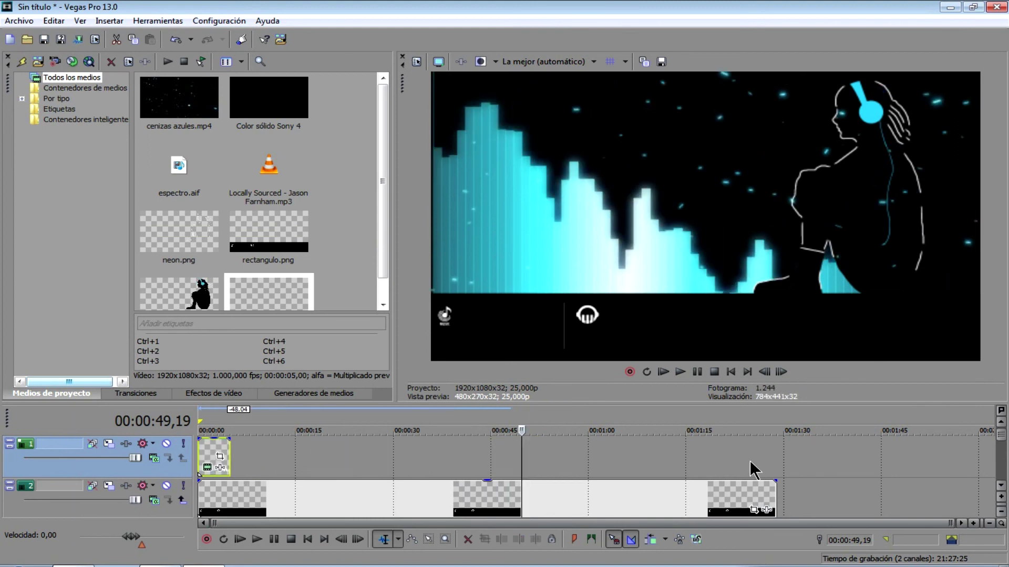
{"action": "left_click_drag", "start_coordinate": [229, 455], "coordinate": [777, 454]}
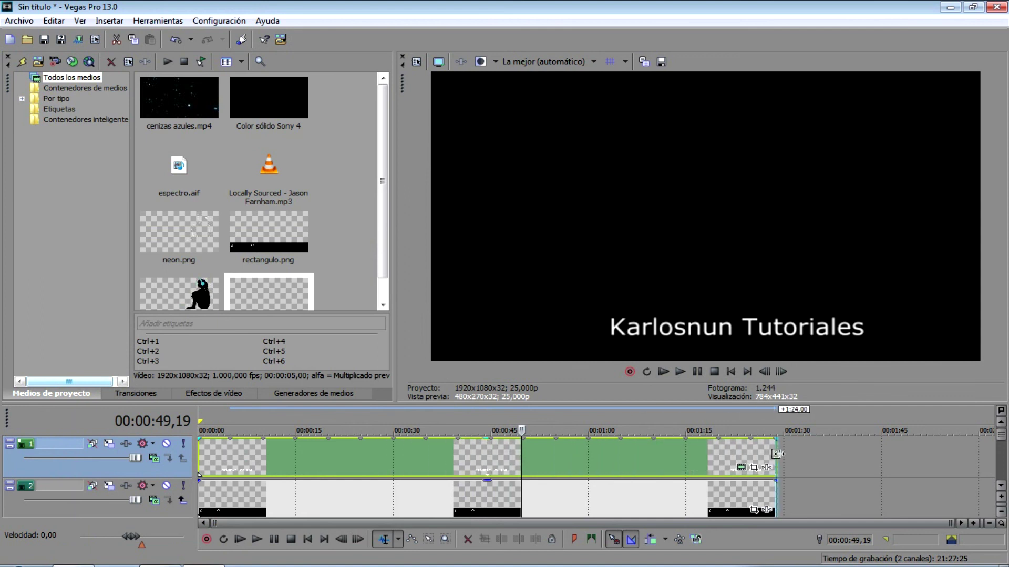
{"action": "left_click", "coordinate": [622, 458]}
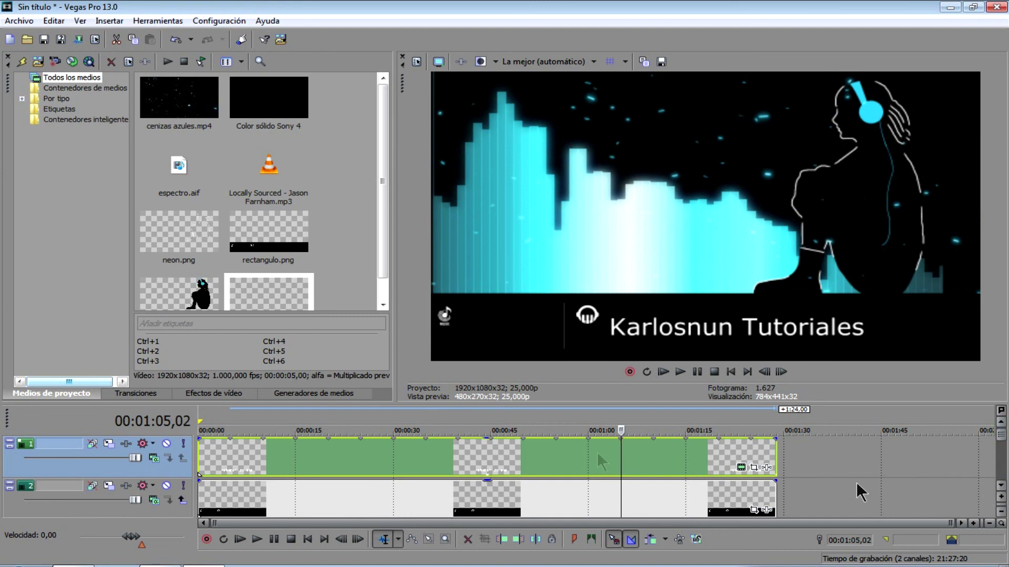
{"action": "left_click", "coordinate": [474, 450]}
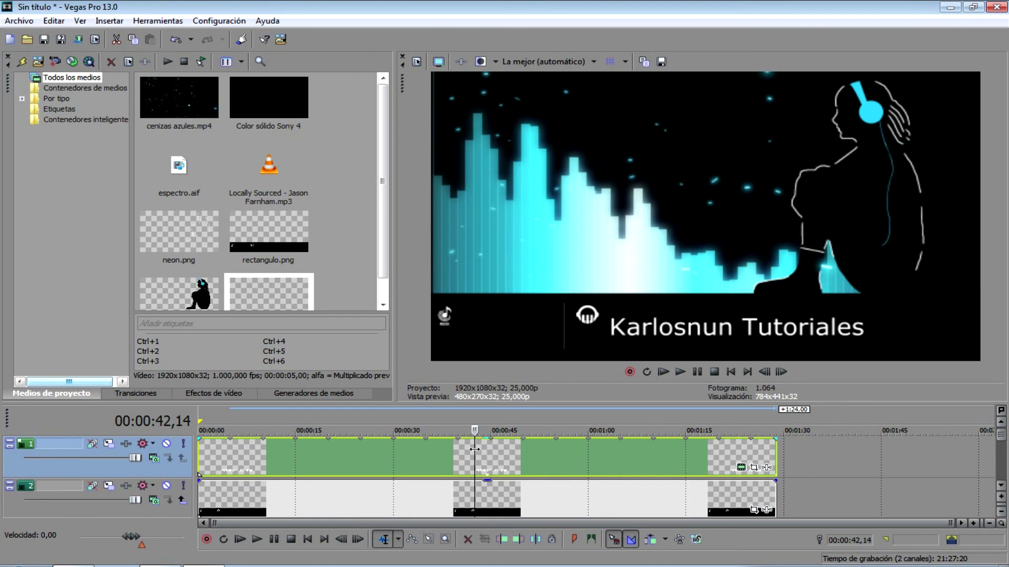
{"action": "left_click", "coordinate": [432, 460]}
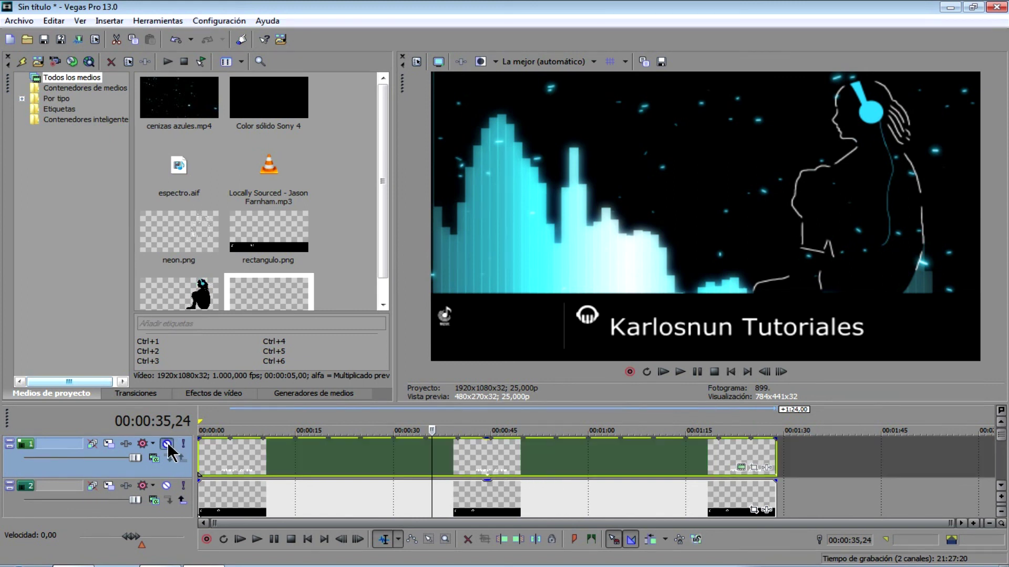
{"action": "left_click", "coordinate": [329, 465]}
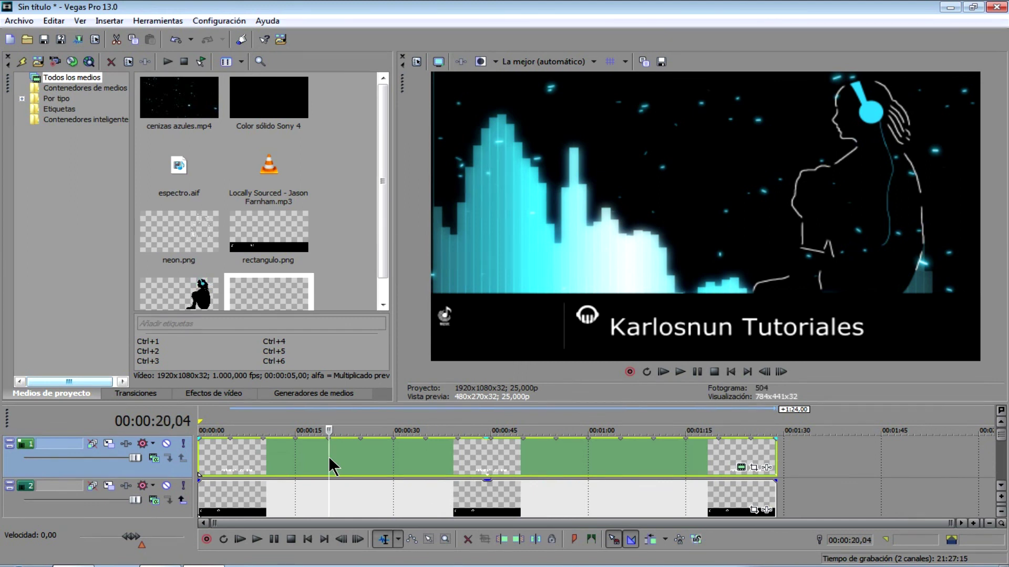
Apply the default BCC Film Glow effect to the Karlosnun Tutoriales text event.
{"action": "left_click", "coordinate": [210, 394]}
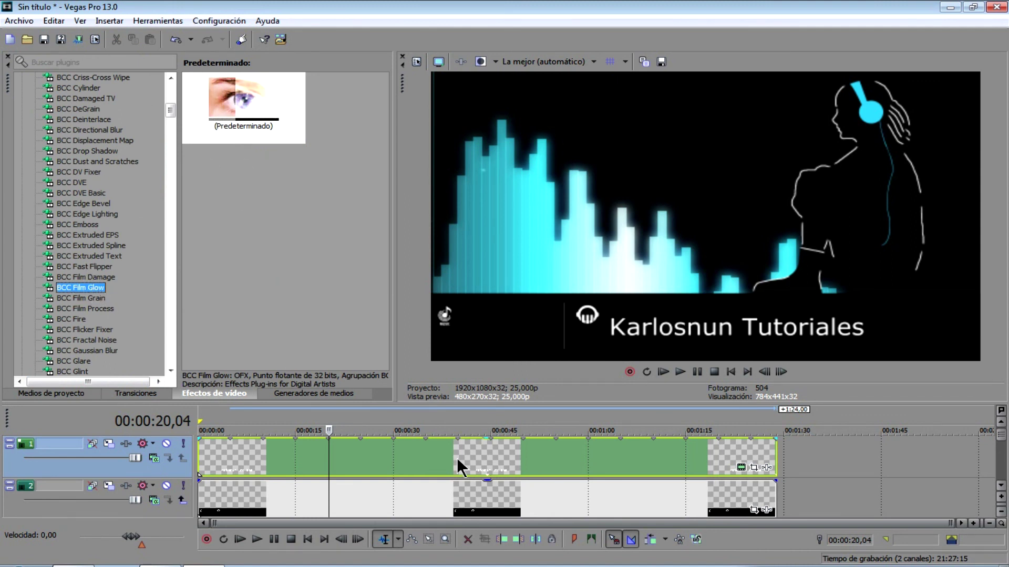
{"action": "left_click_drag", "start_coordinate": [88, 292], "coordinate": [384, 447]}
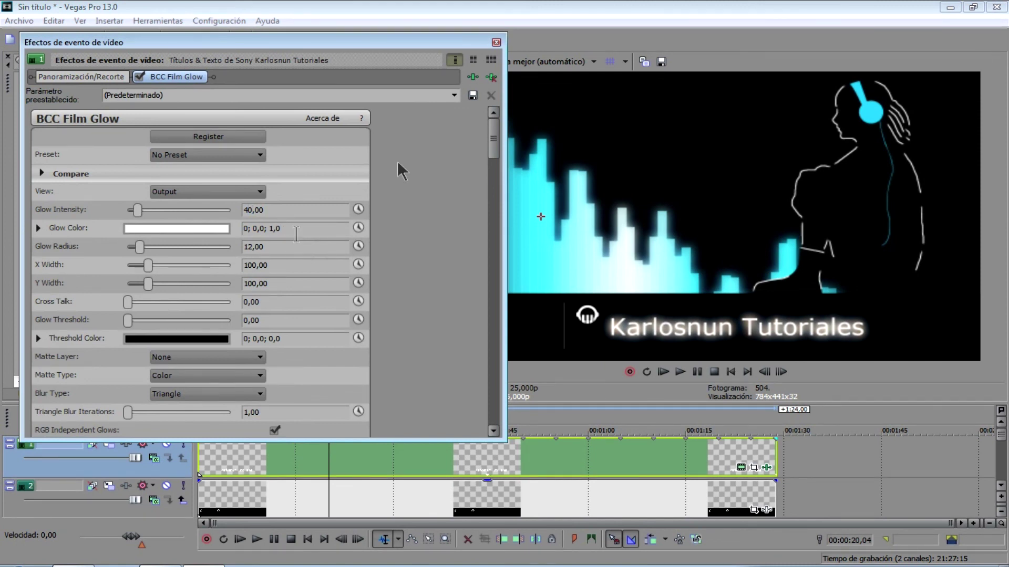
{"action": "left_click", "coordinate": [496, 42]}
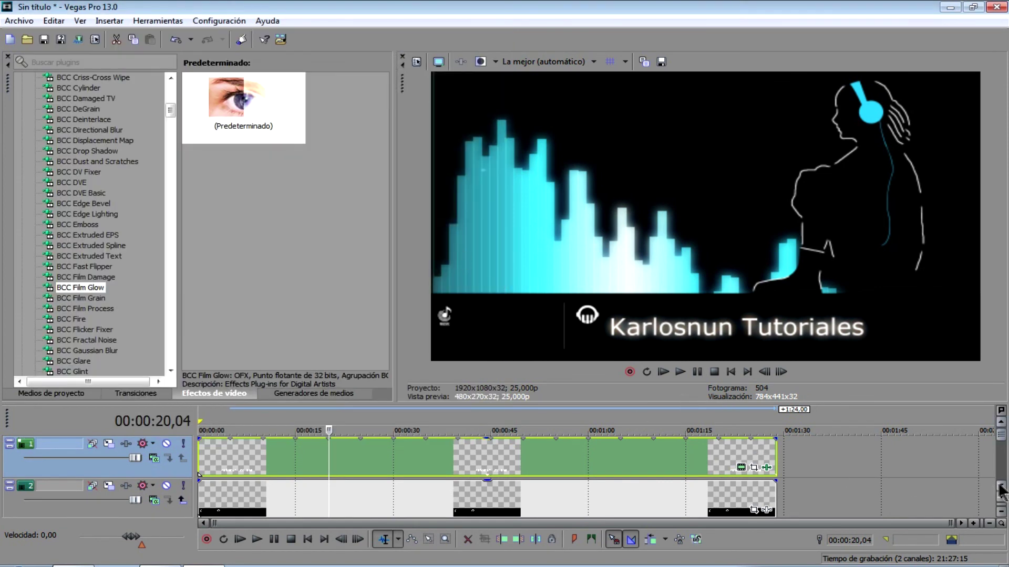
Identify the neon outline track by muting and unmuting it, and apply the BCC Film Glow effect to its clip.
{"action": "left_click", "coordinate": [1000, 488]}
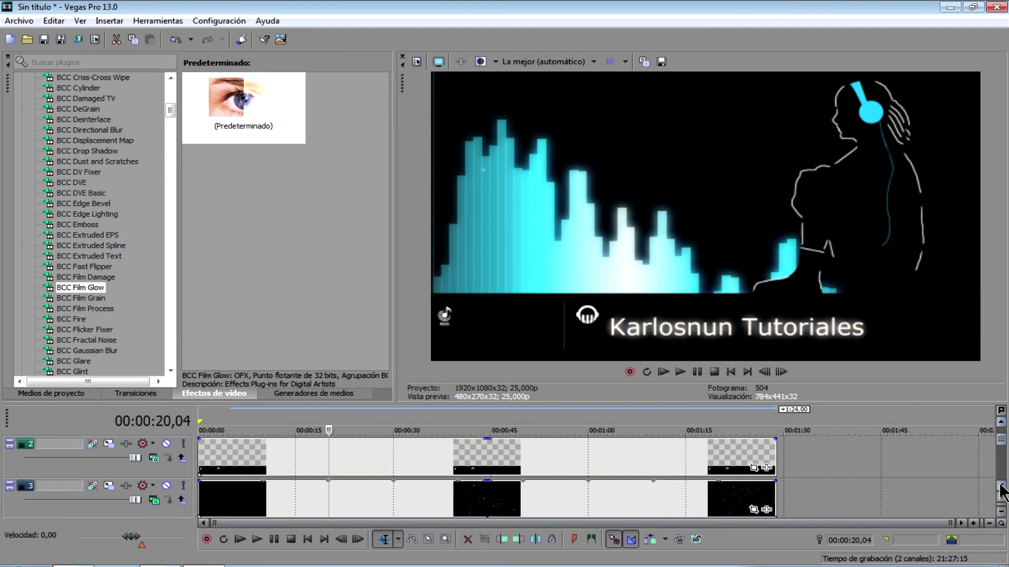
{"action": "left_click", "coordinate": [1001, 487]}
{"action": "left_click", "coordinate": [1001, 487]}
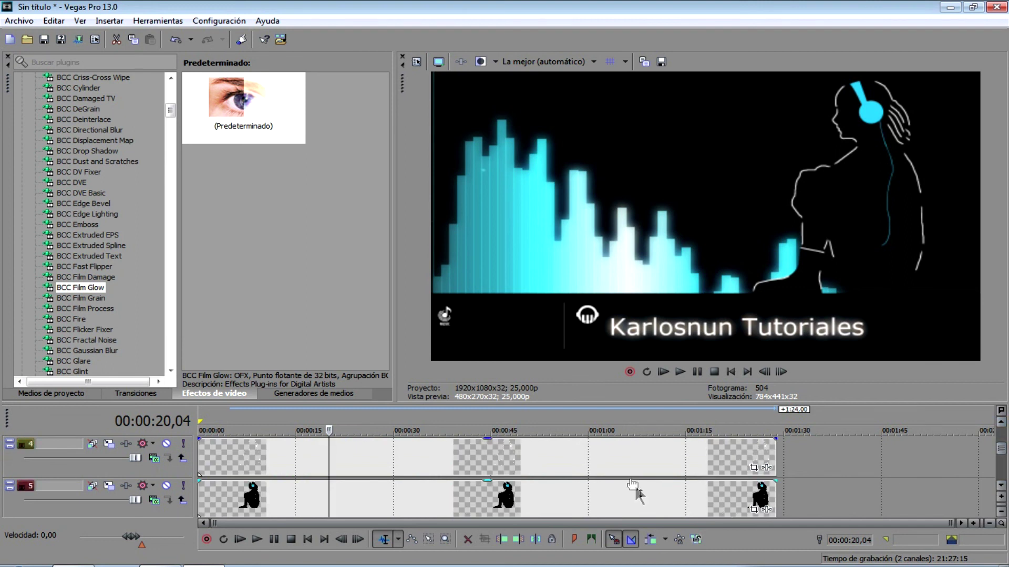
{"action": "left_click", "coordinate": [609, 467]}
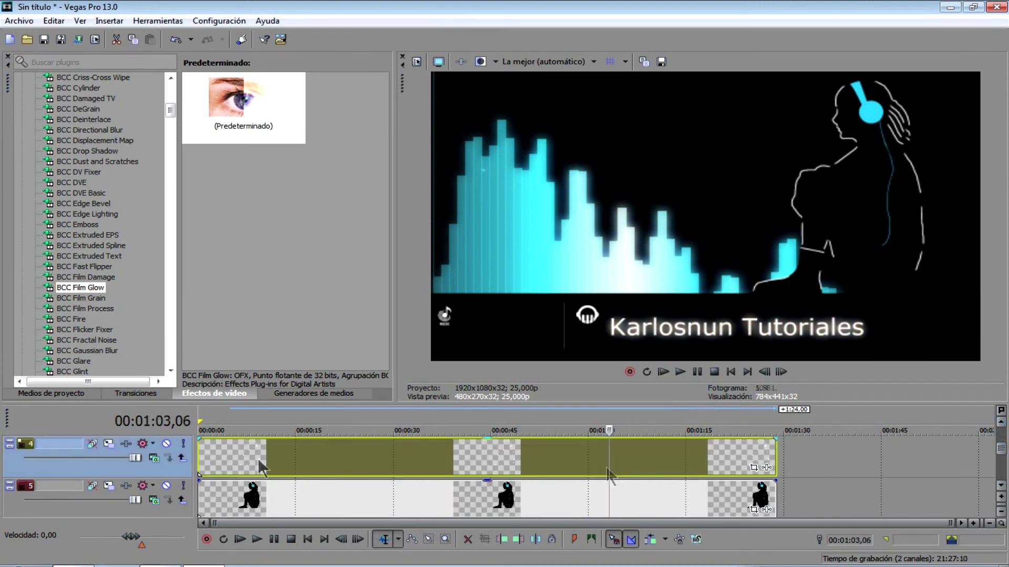
{"action": "left_click", "coordinate": [167, 445]}
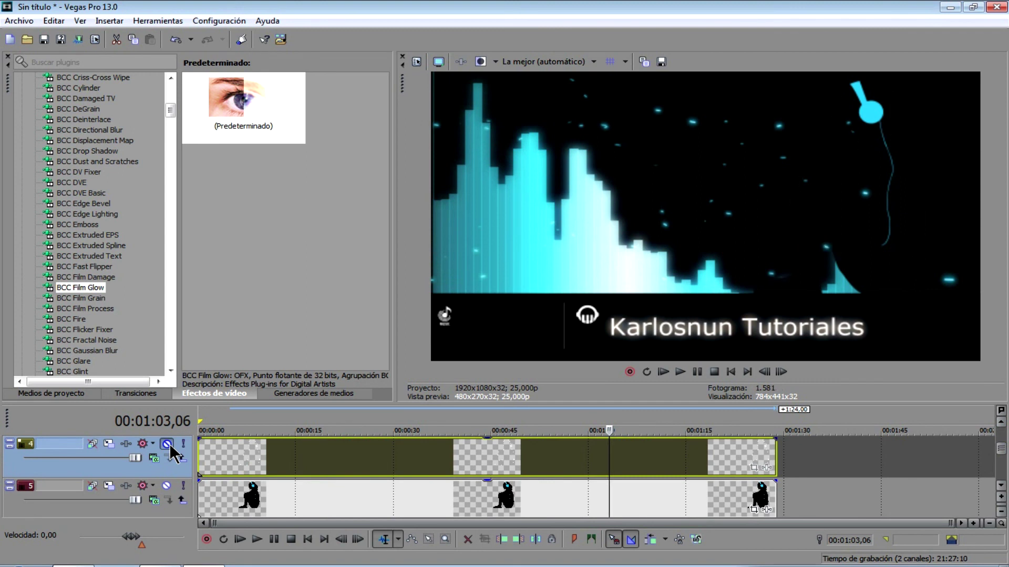
{"action": "left_click", "coordinate": [167, 445]}
{"action": "left_click", "coordinate": [457, 461]}
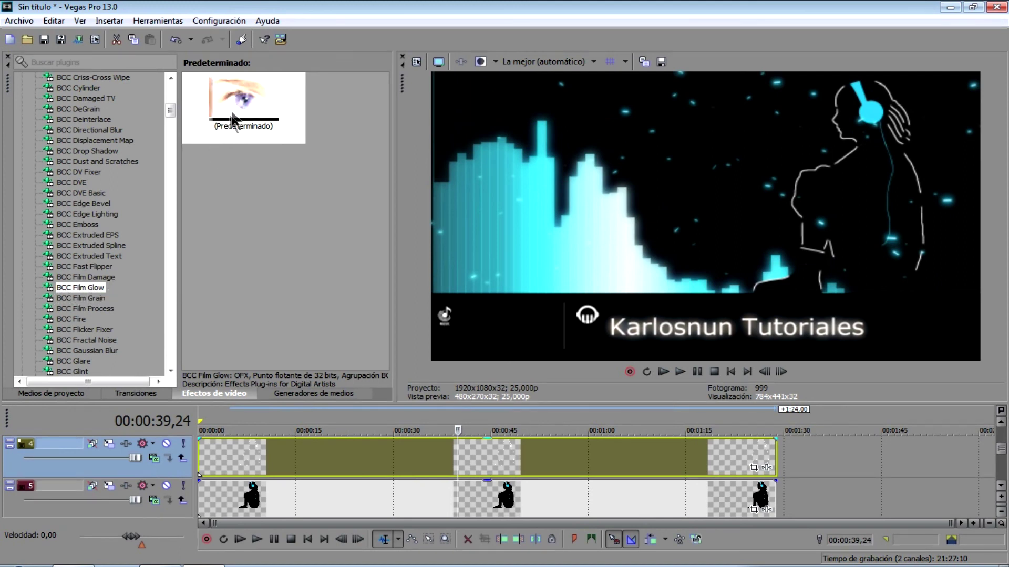
{"action": "left_click_drag", "start_coordinate": [86, 290], "coordinate": [436, 461]}
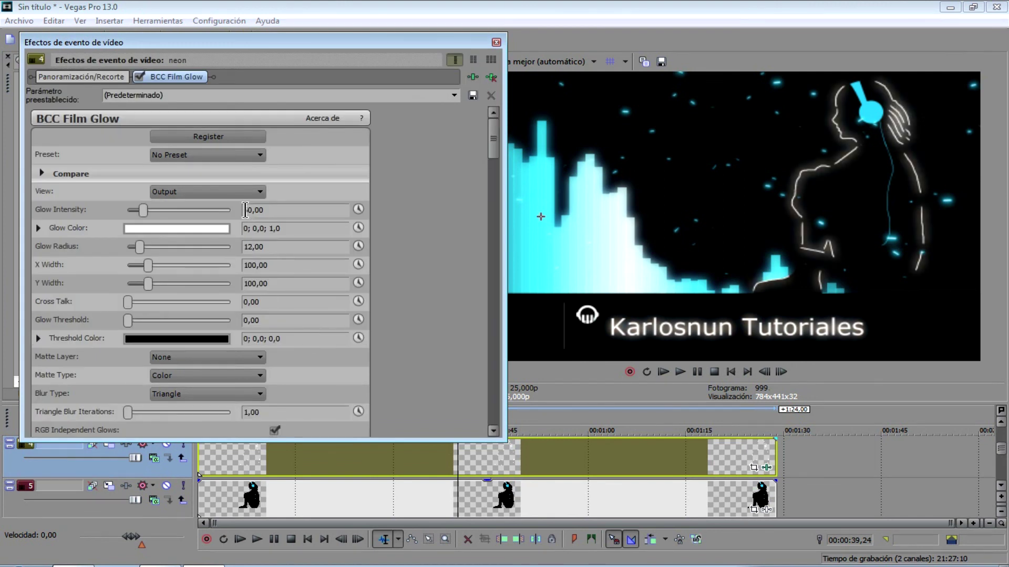
Set the Glow Intensity of the neon clip's BCC Film Glow to 100 and close the effect settings.
{"action": "double_click", "coordinate": [251, 210]}
{"action": "type", "text": "1"}
{"action": "left_click", "coordinate": [290, 228]}
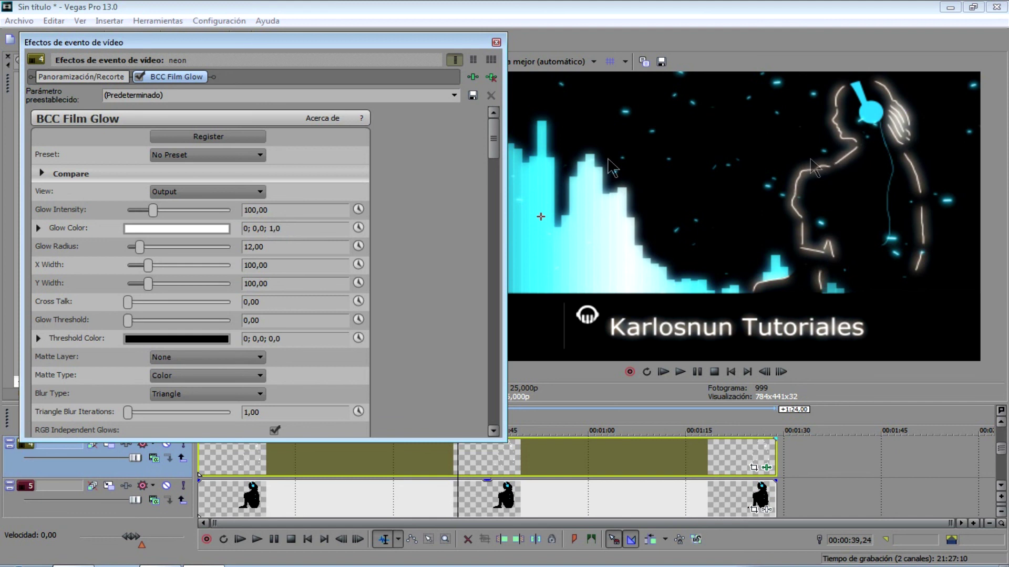
{"action": "left_click", "coordinate": [496, 42]}
{"action": "left_click", "coordinate": [1001, 488]}
{"action": "left_click", "coordinate": [1000, 487]}
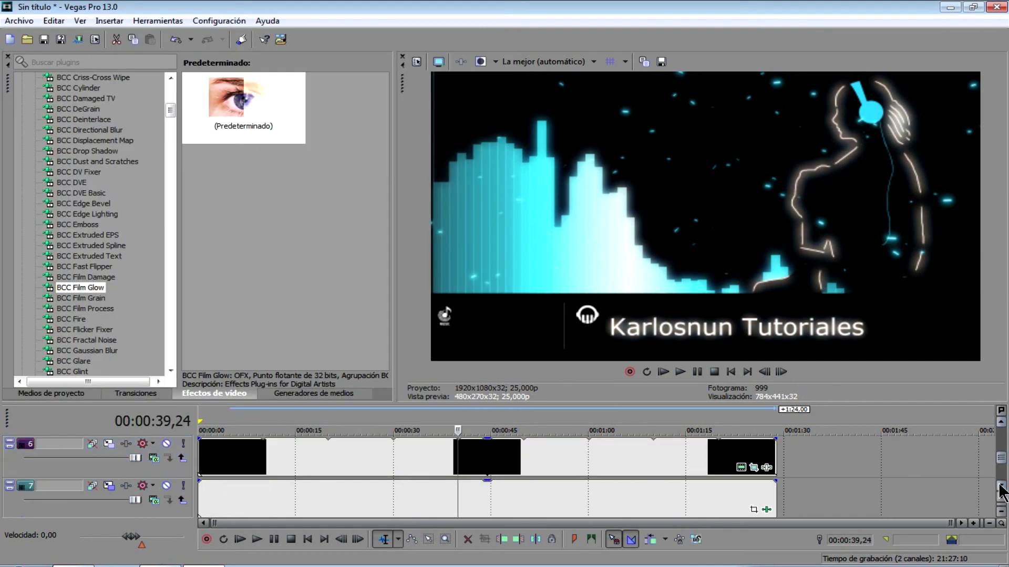
{"action": "left_click_drag", "start_coordinate": [1002, 460], "coordinate": [1003, 442]}
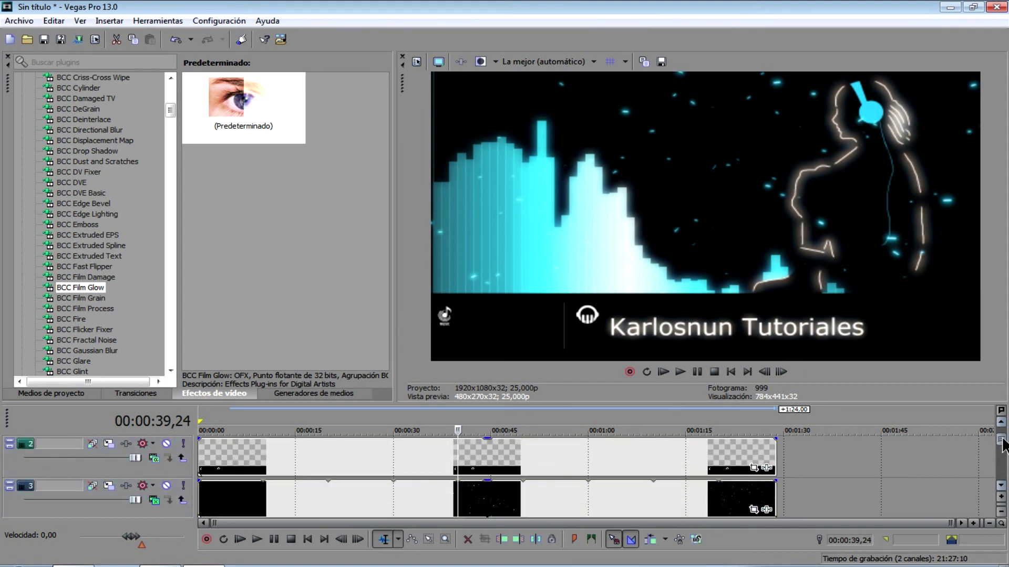